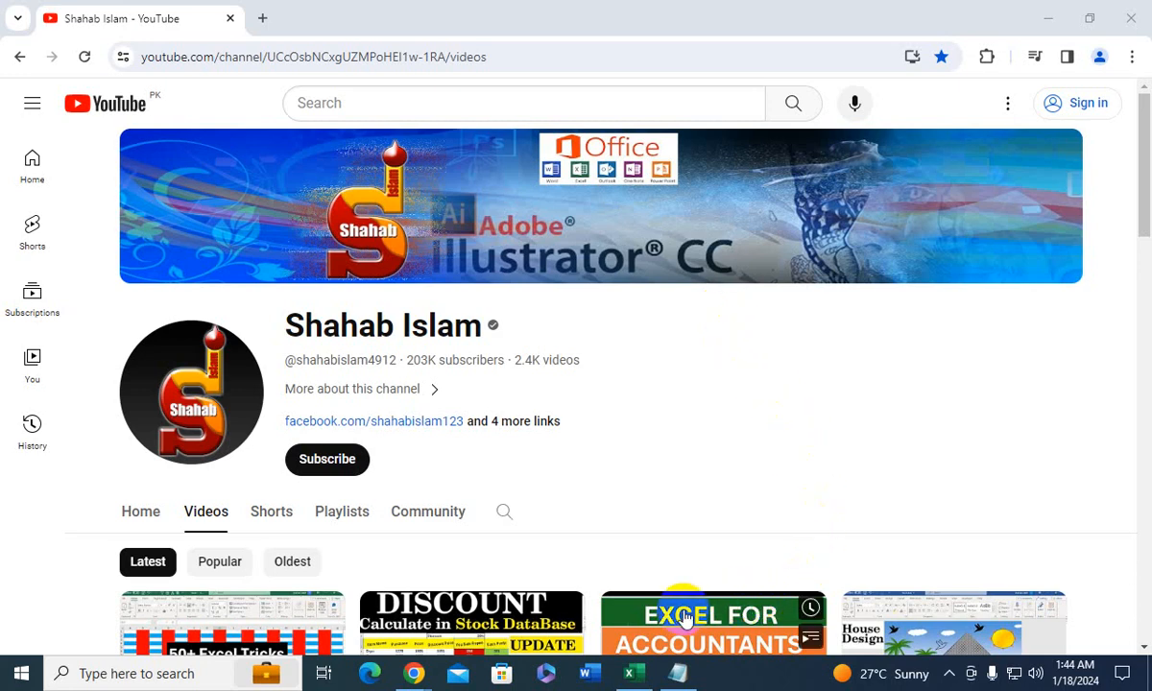
Switch from the browser to the open product workbook in Excel
mouse_move(645, 682)
left_click(641, 610)
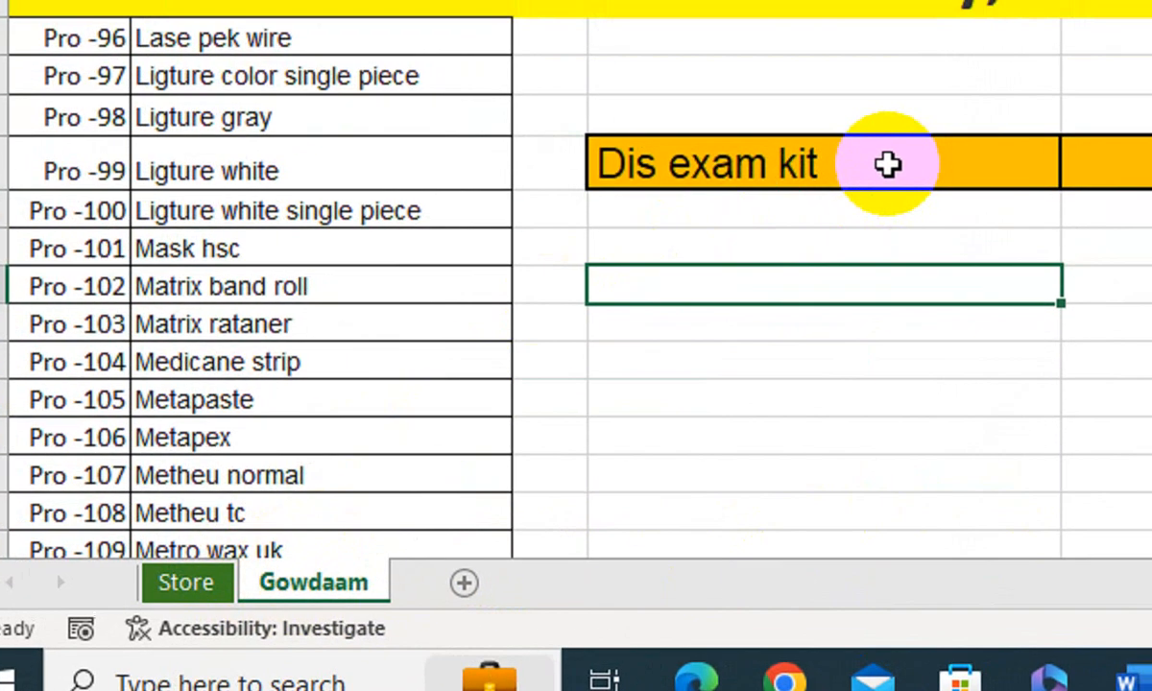
Choose "Root canal sealer master dent m" as the product in cell D7 of the Gowdaam sheet
left_click(936, 133)
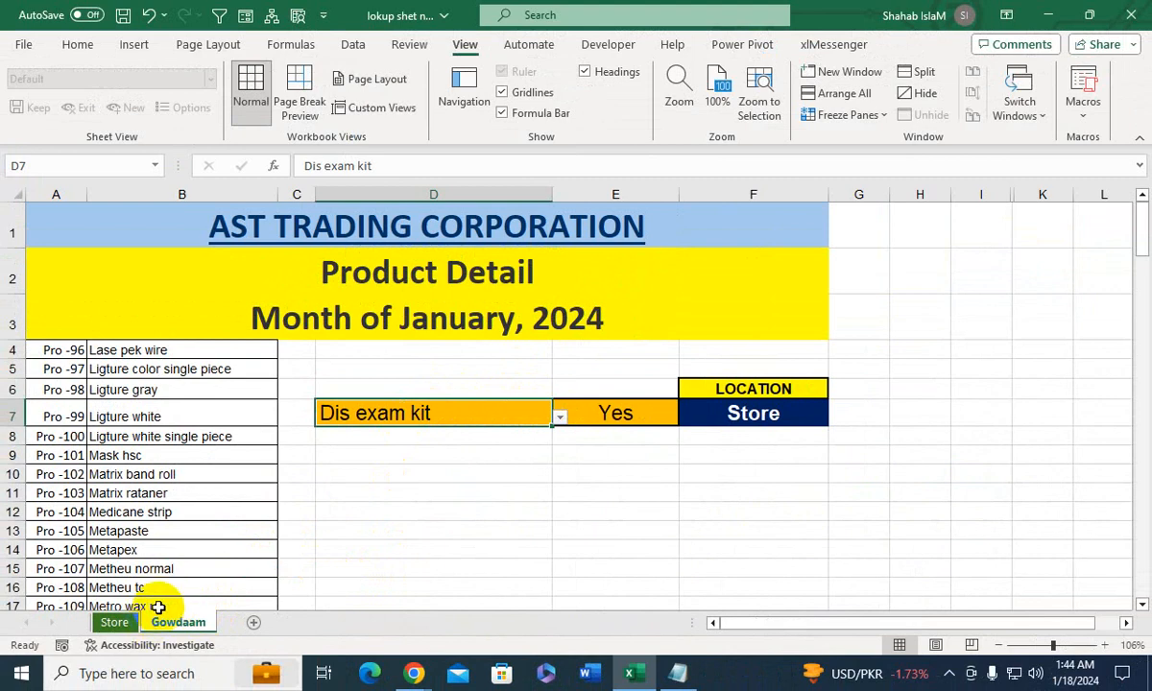
left_click(558, 417)
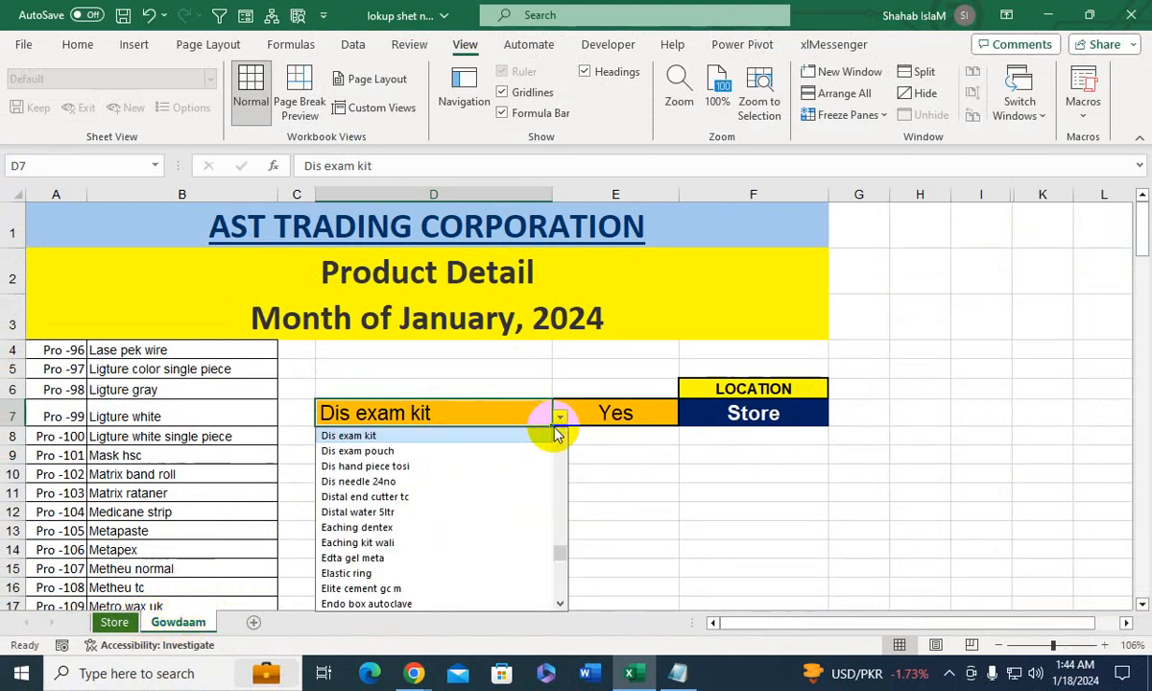
left_click_drag(558, 552, 559, 576)
left_click(478, 471)
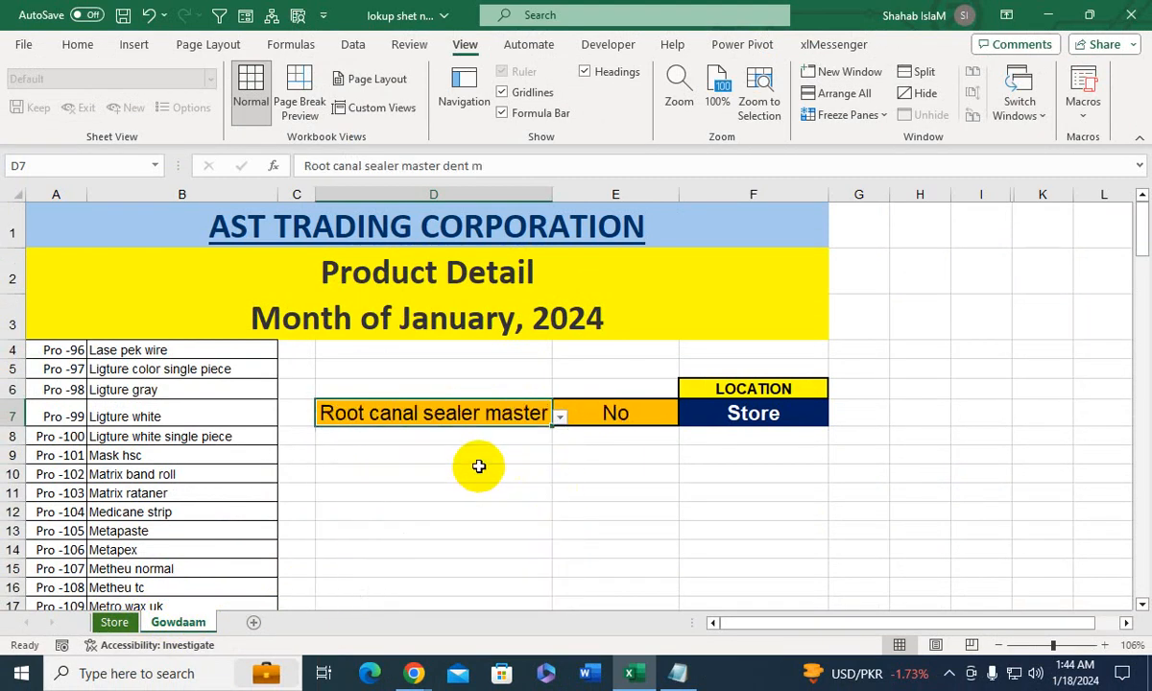
Set the location in F7 to Gowdaam and inspect the availability formula in E7
left_click(740, 415)
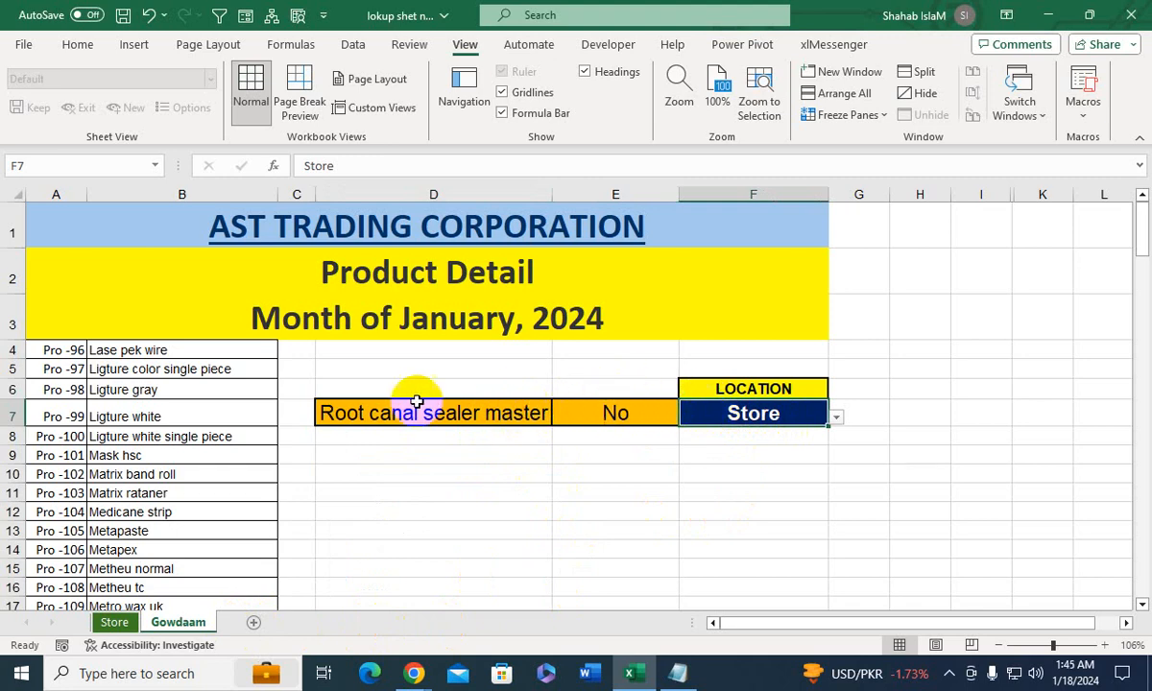
left_click(834, 418)
left_click(785, 449)
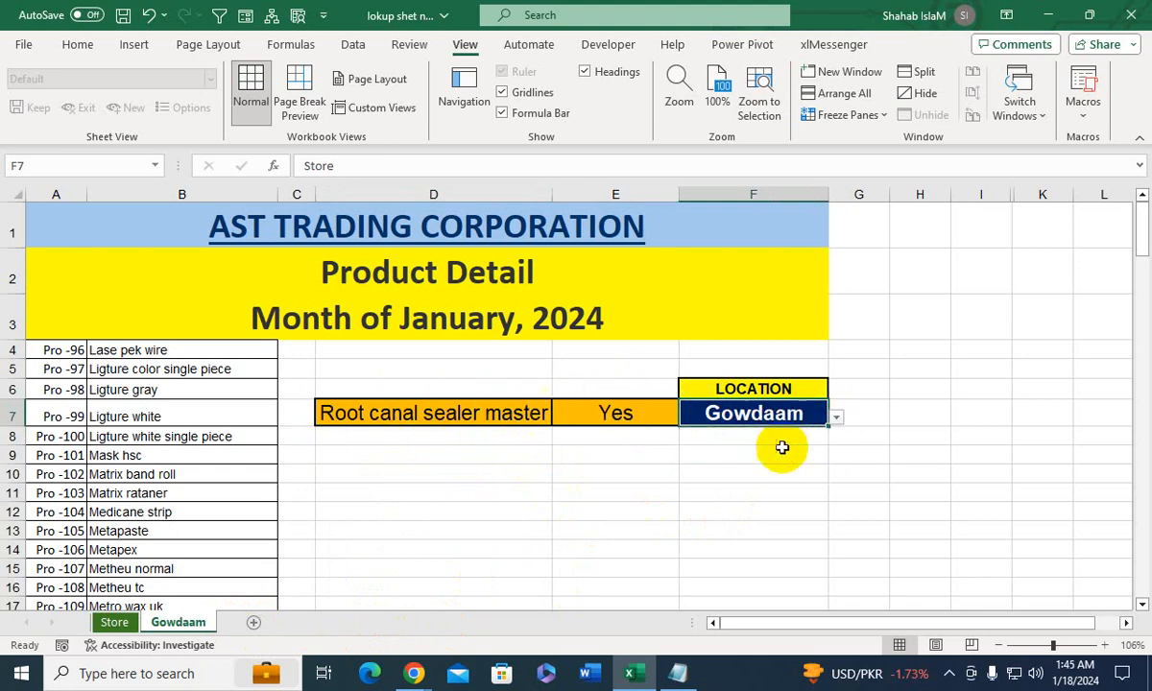
left_click(619, 413)
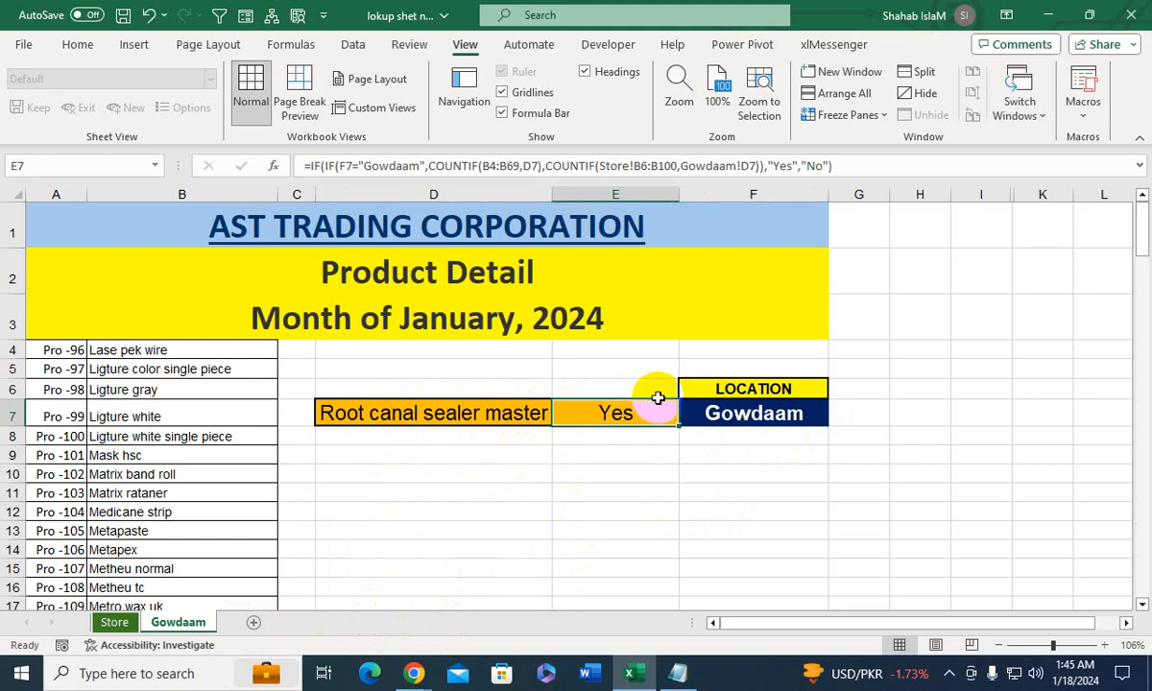
left_click(719, 416)
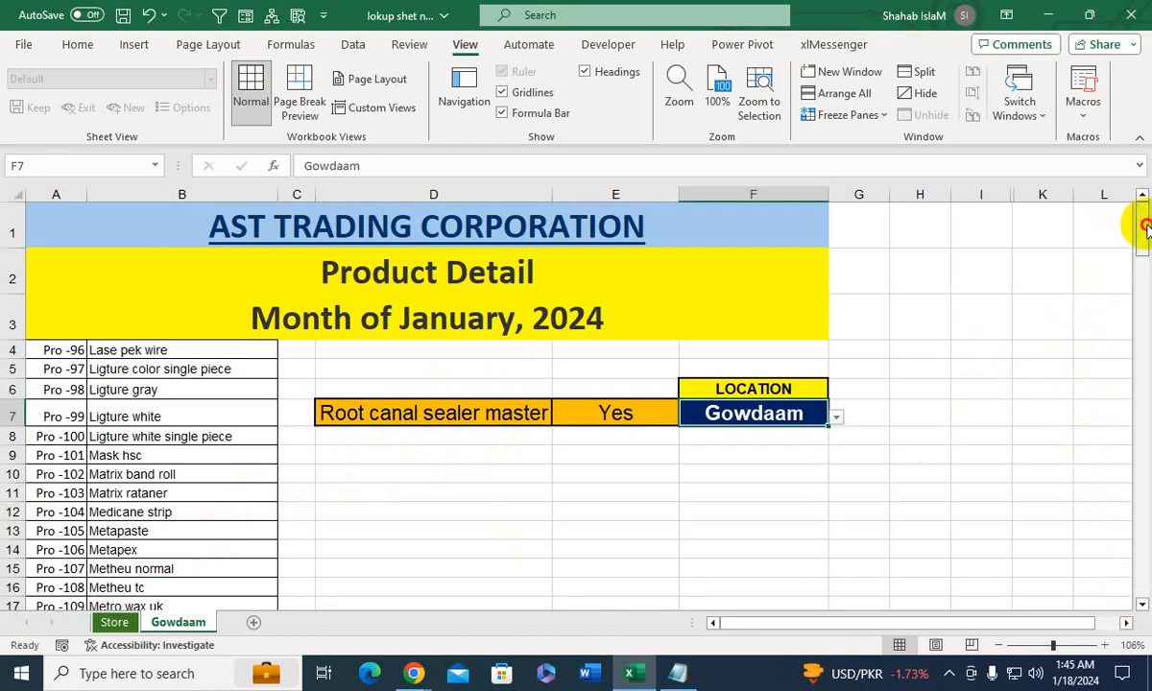
Choose "Co exial wire" as the product in cell D7
left_click_drag(1139, 224, 1142, 195)
left_click(540, 411)
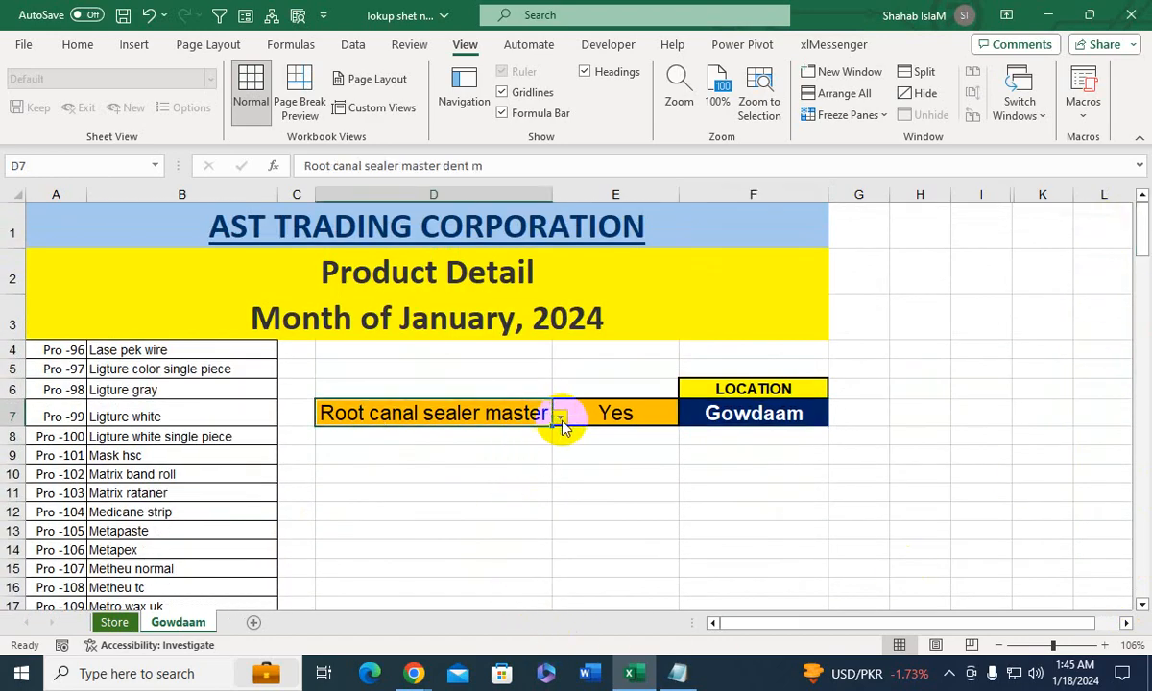
left_click(559, 417)
scroll(552, 509, "up", 10)
left_click(539, 524)
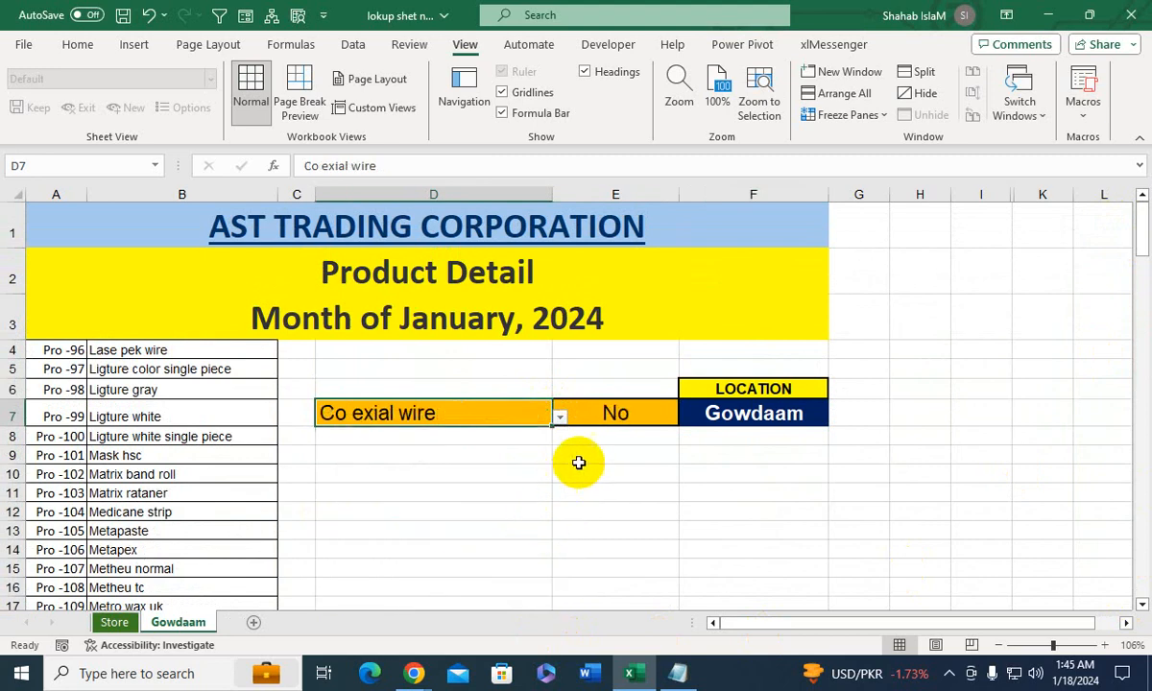
Set the location in F7 to Store
left_click(806, 413)
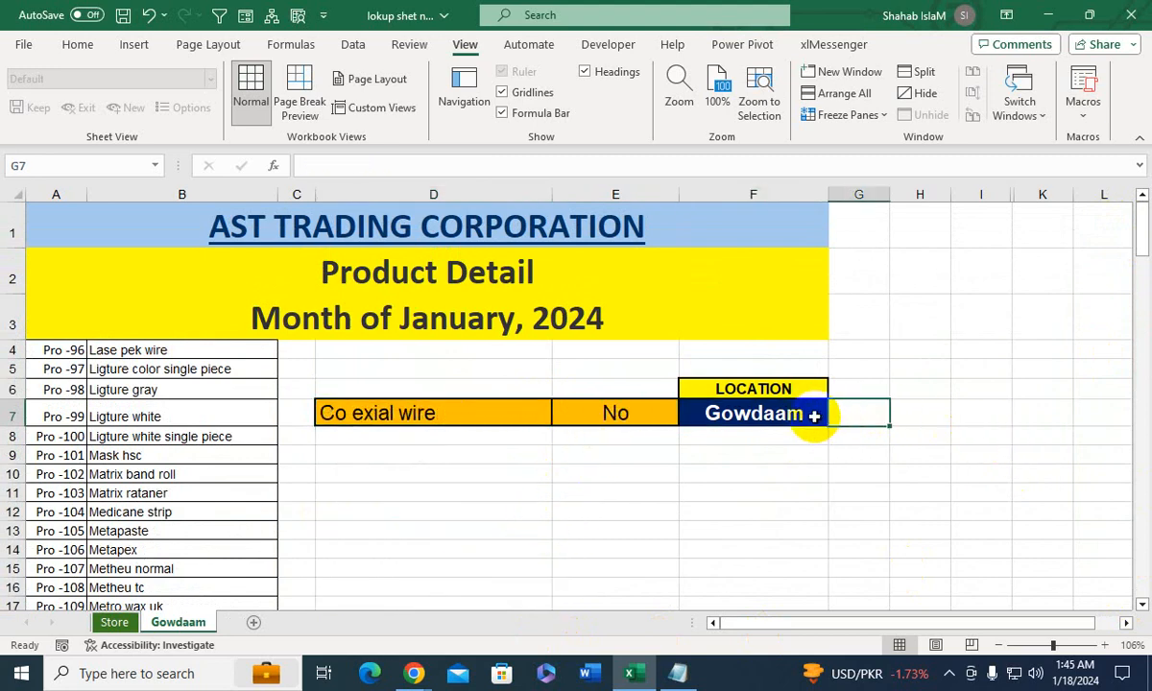
left_click(836, 419)
left_click(746, 433)
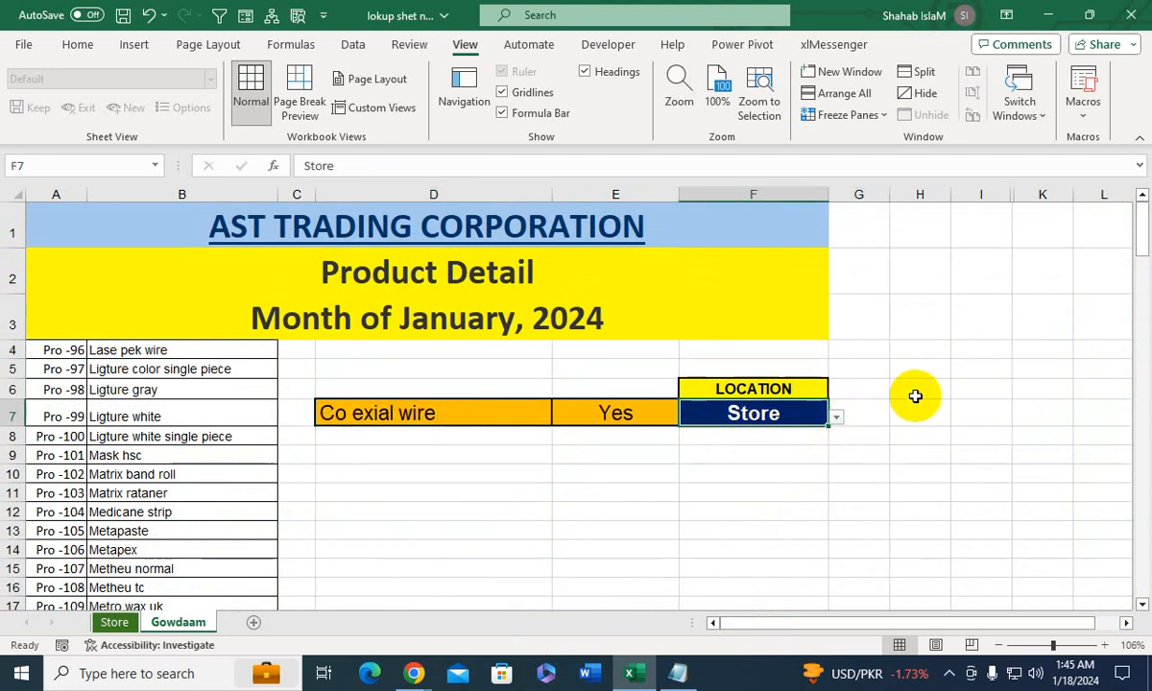
Look for Co exial wire in the Store sheet's product list and return to the Gowdaam sheet
left_click(116, 620)
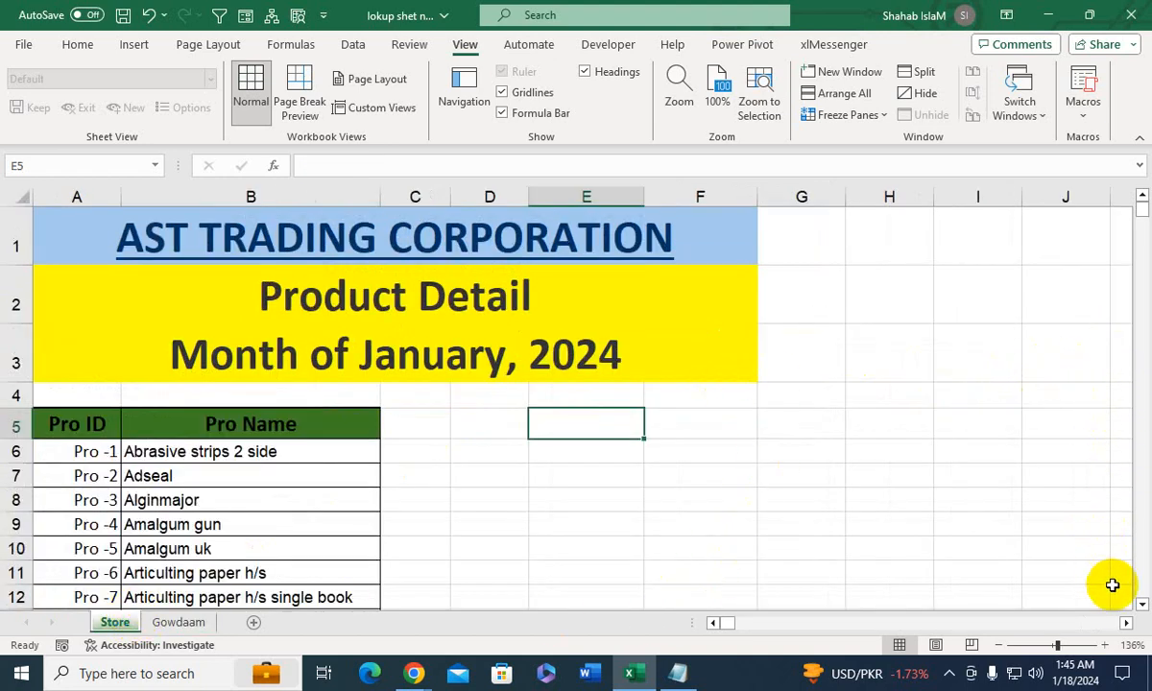
left_click(1139, 607)
left_click(1139, 607)
left_click(1140, 606)
left_click(1139, 607)
left_click(1139, 607)
left_click(1139, 607)
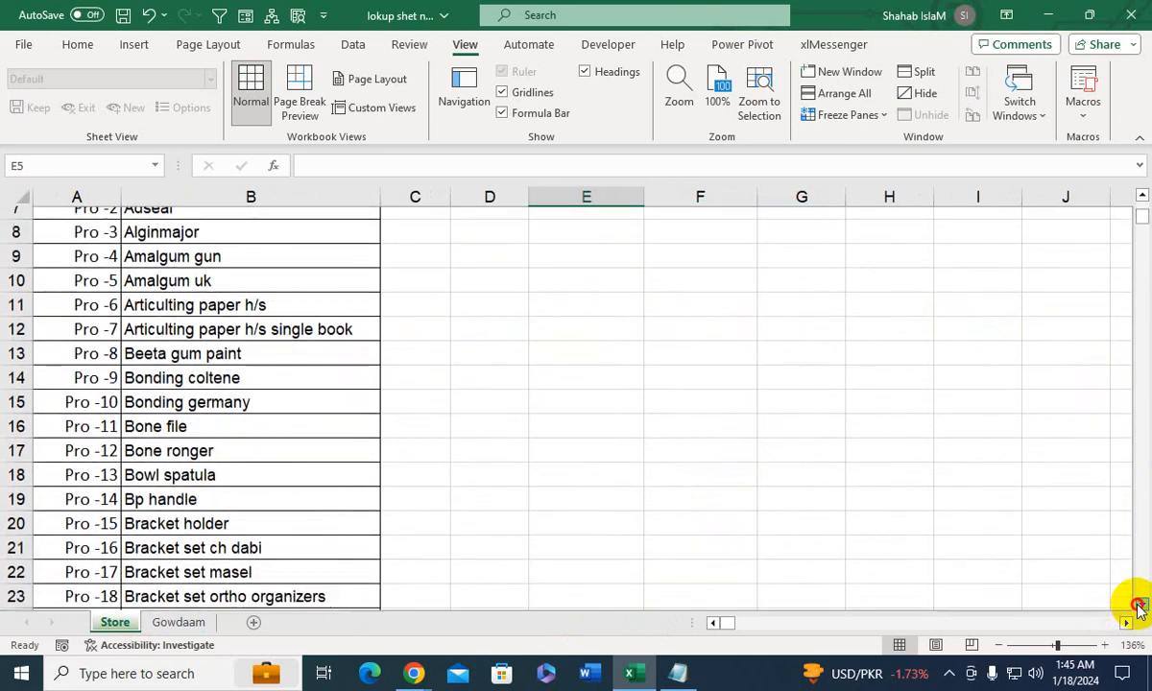
left_click(1140, 606)
left_click(1140, 607)
left_click(1140, 607)
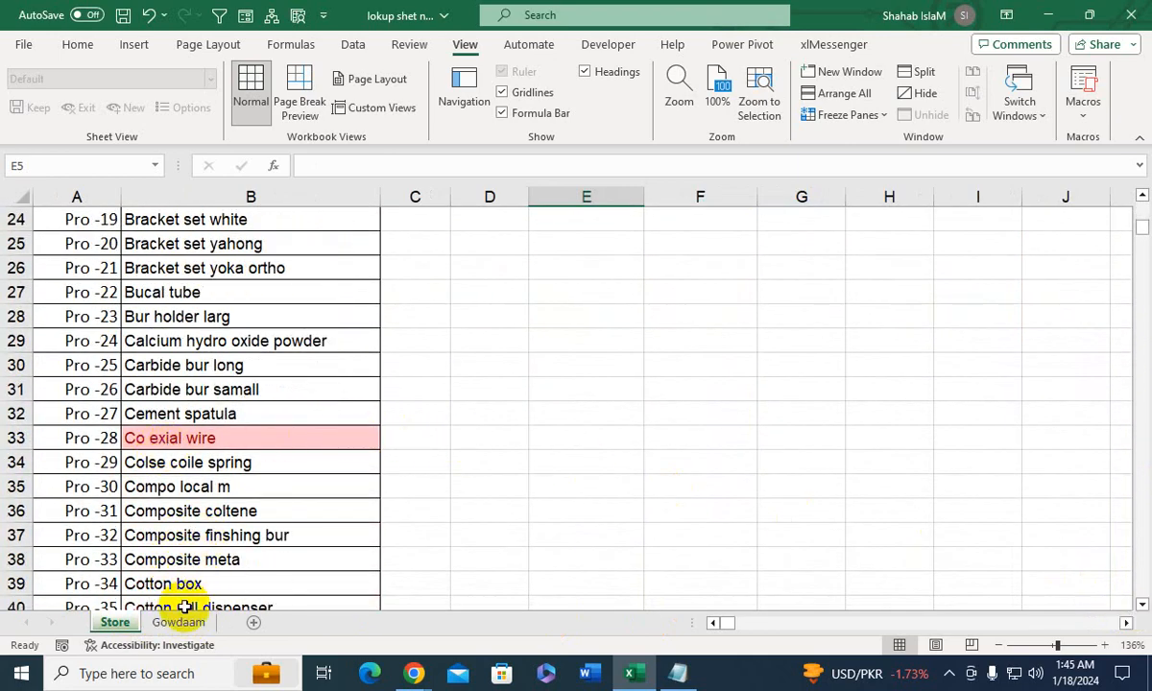
key("ctrl+Home")
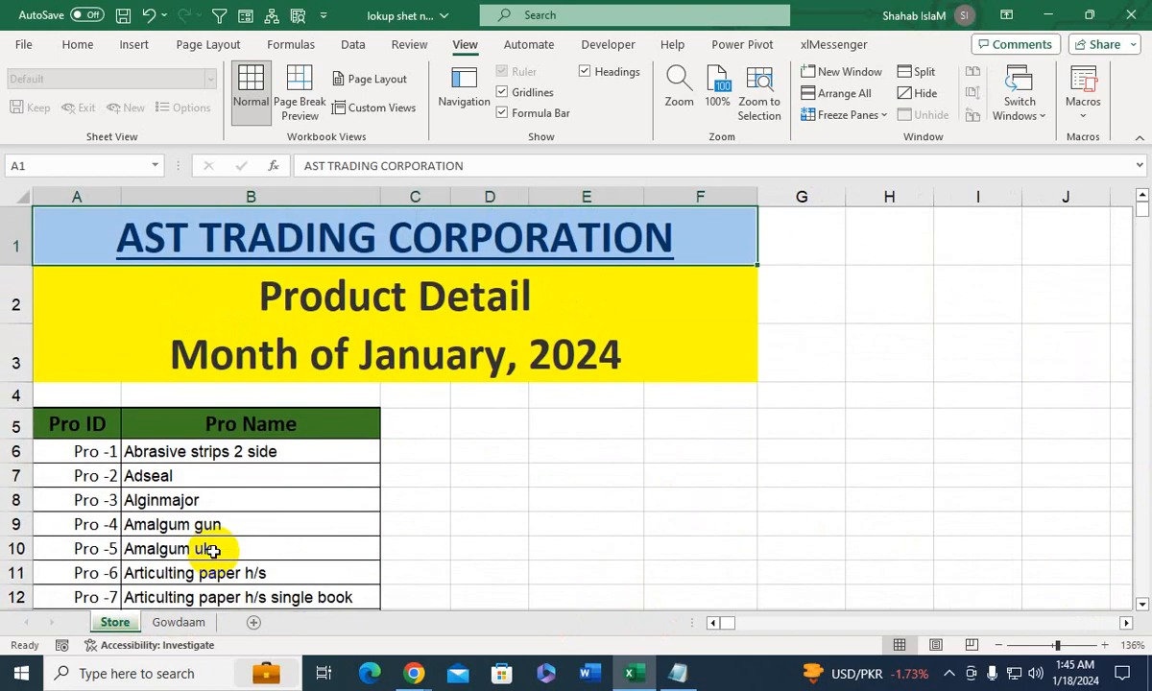
left_click(209, 619)
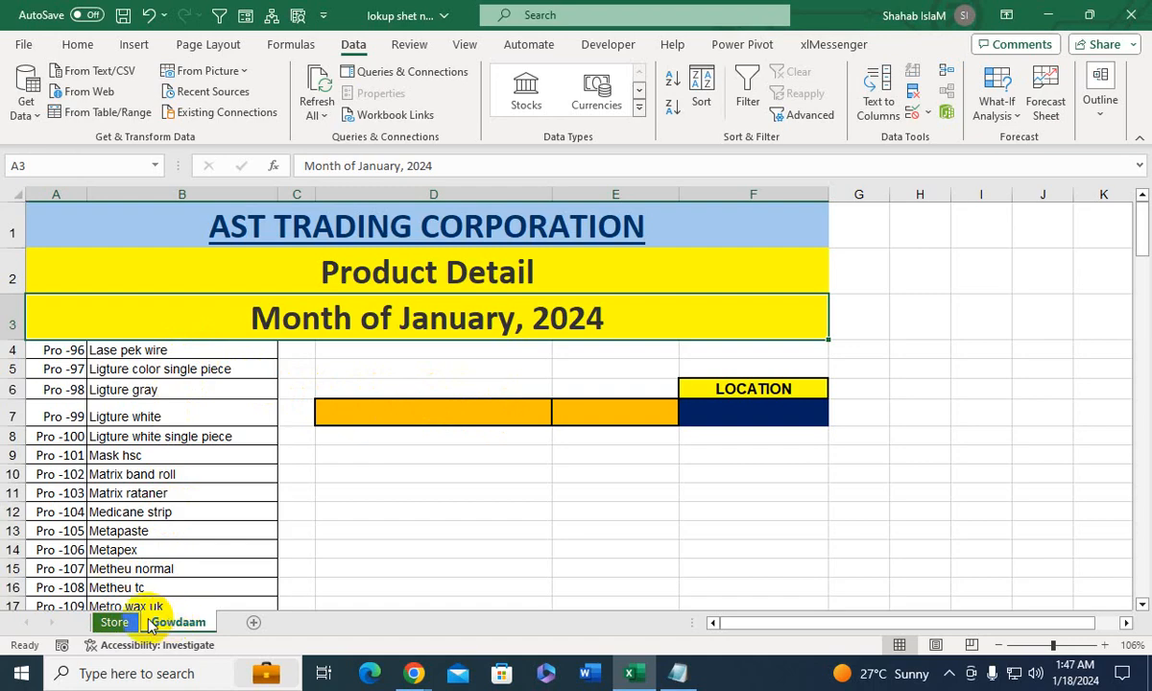
left_click(115, 622)
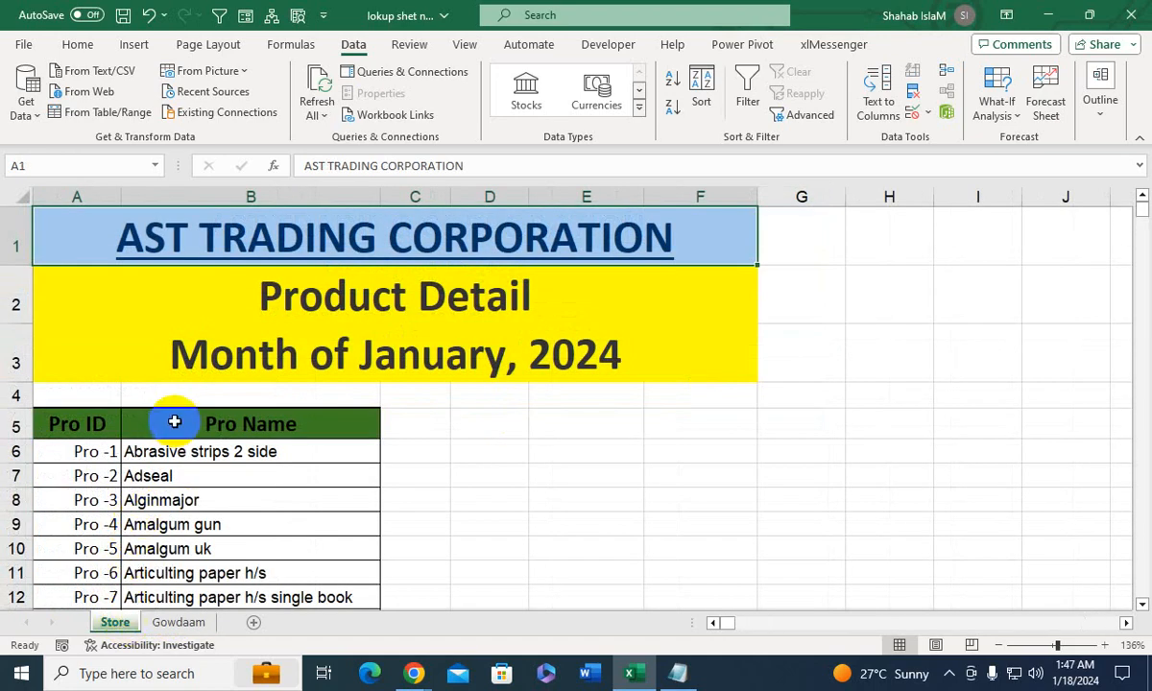
left_click(179, 619)
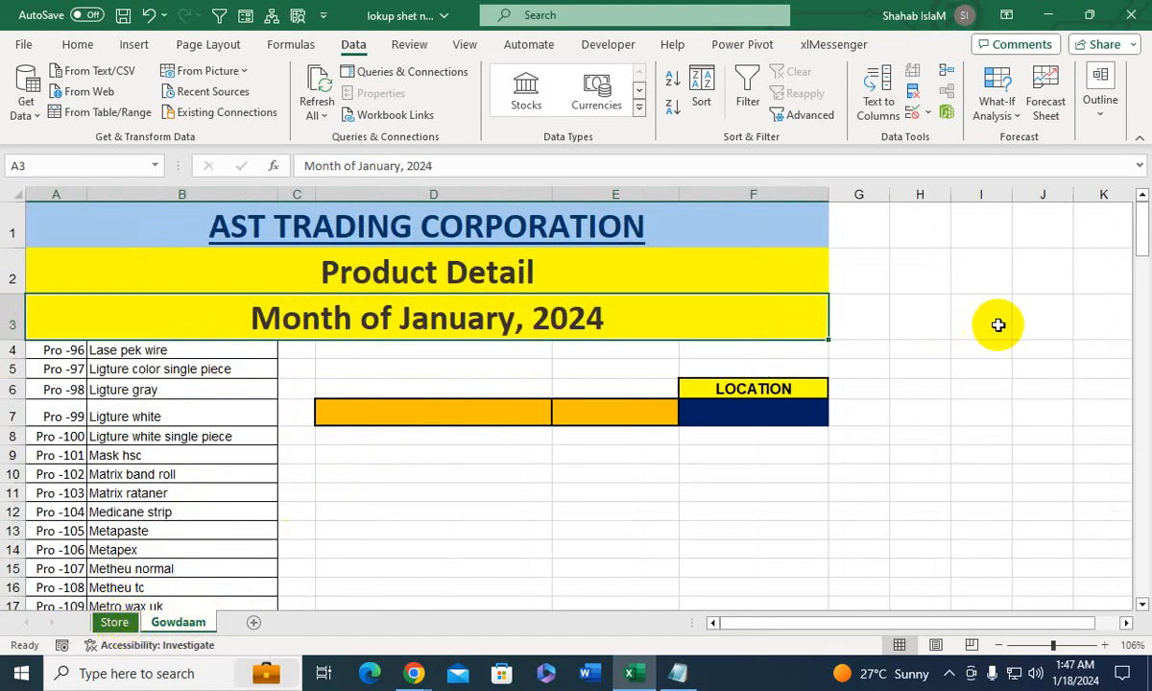
Stack both sheets' product names in Gowdaam cell I4 with =VSTACK(B4:B69,Store!B6:B100)
left_click(976, 347)
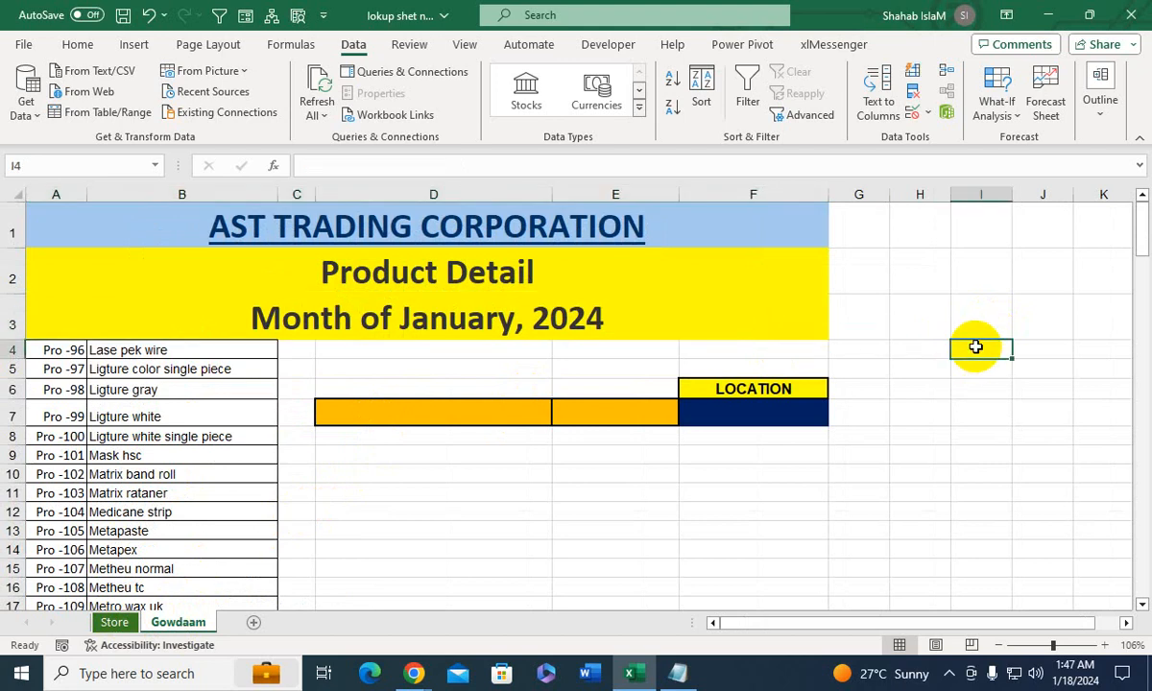
type("=")
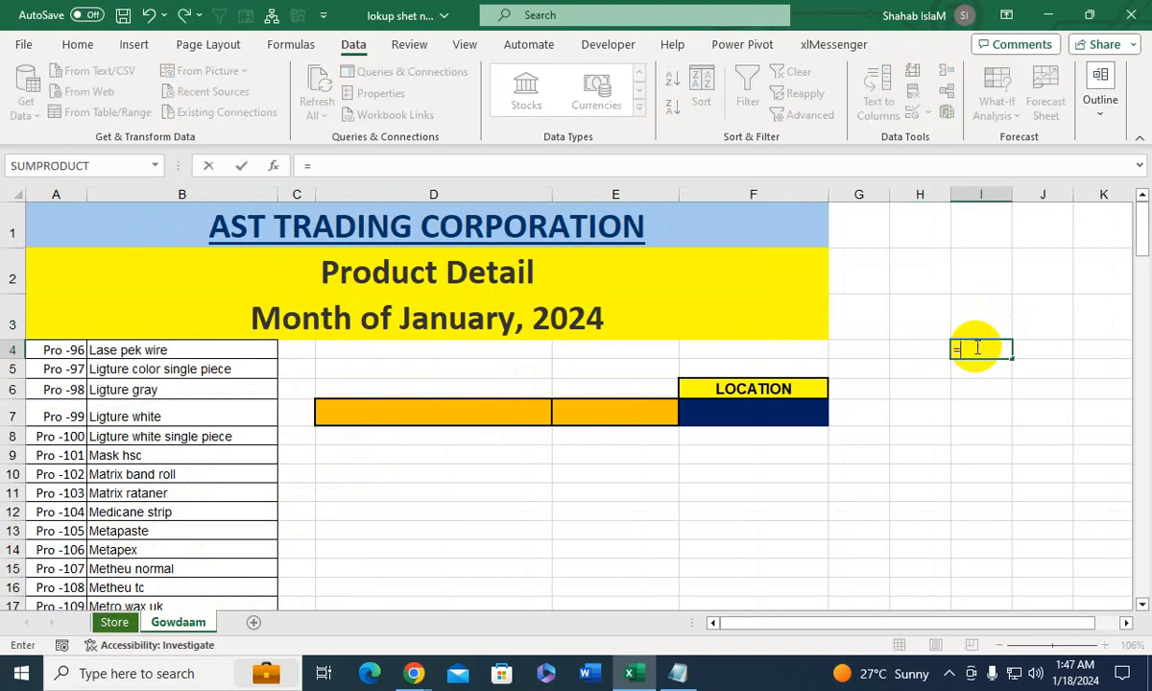
type("vst")
key("Tab")
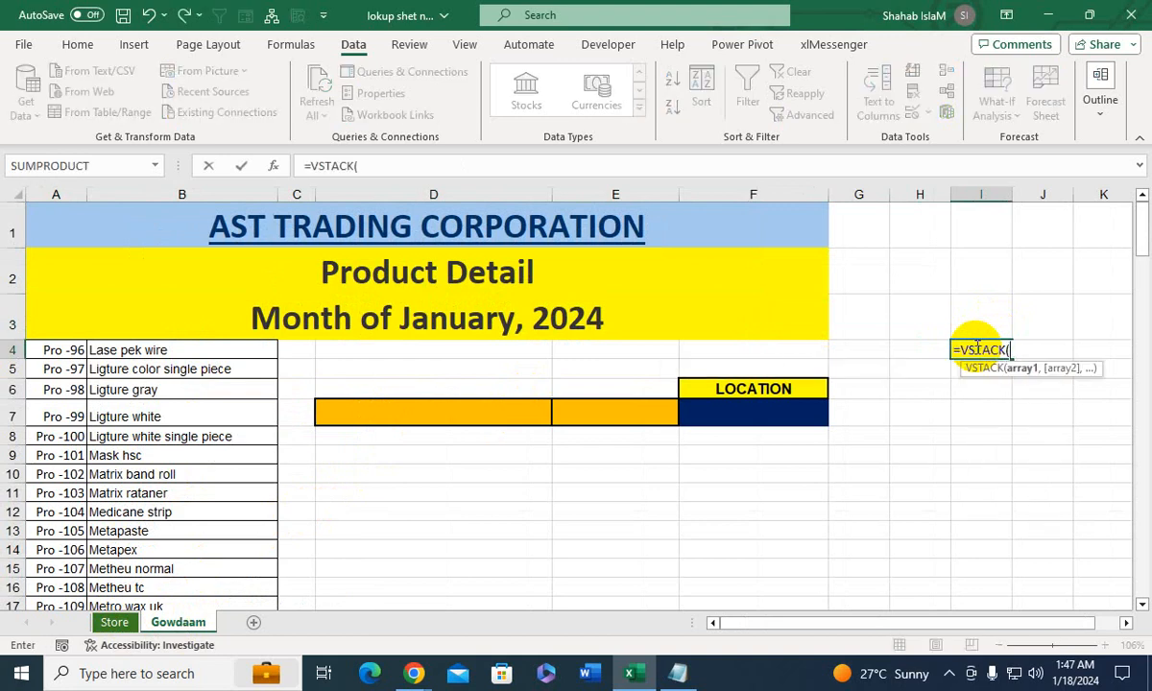
left_click(224, 357)
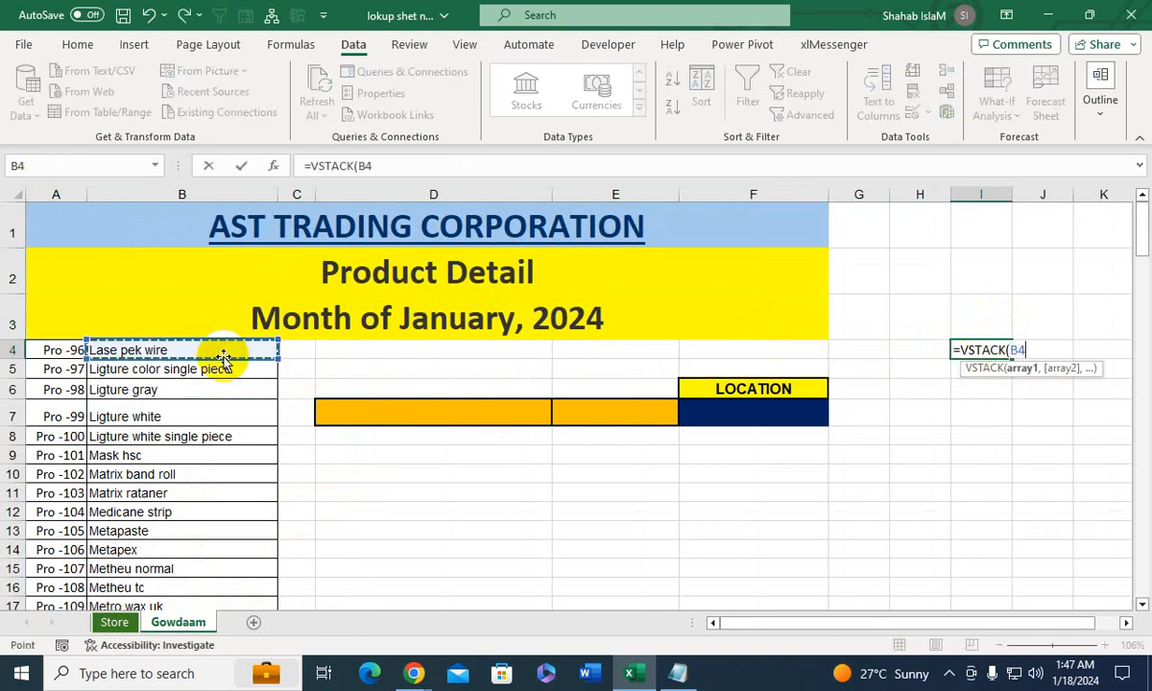
key("ctrl+shift+Down")
type(",")
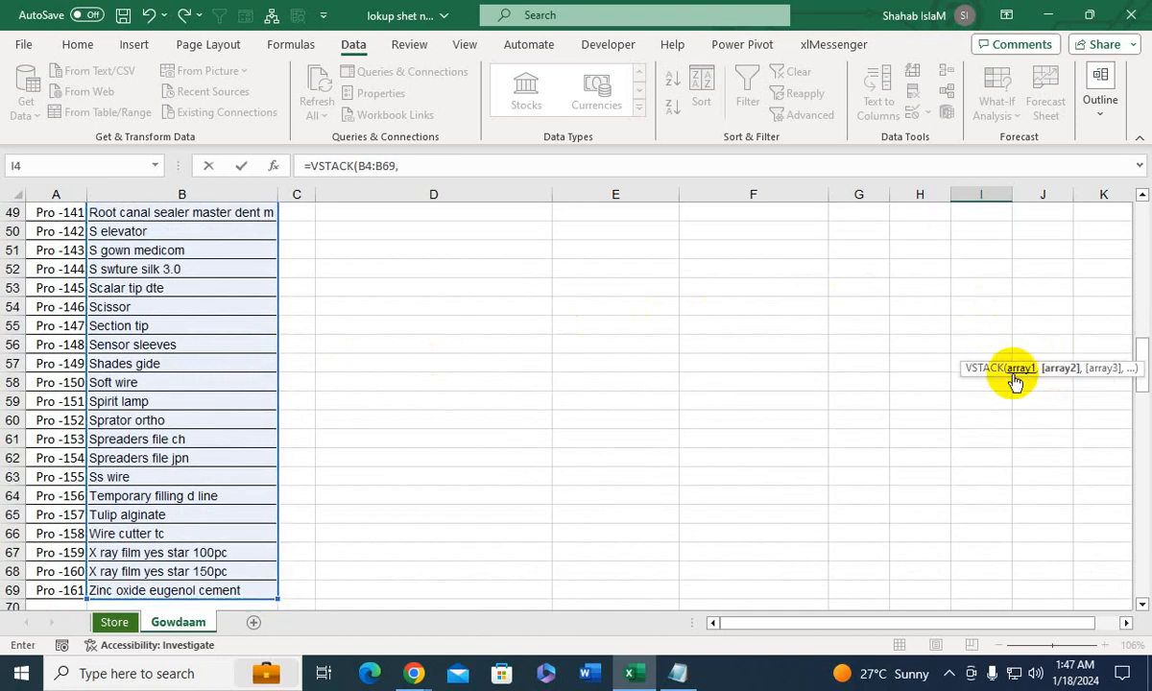
left_click(115, 622)
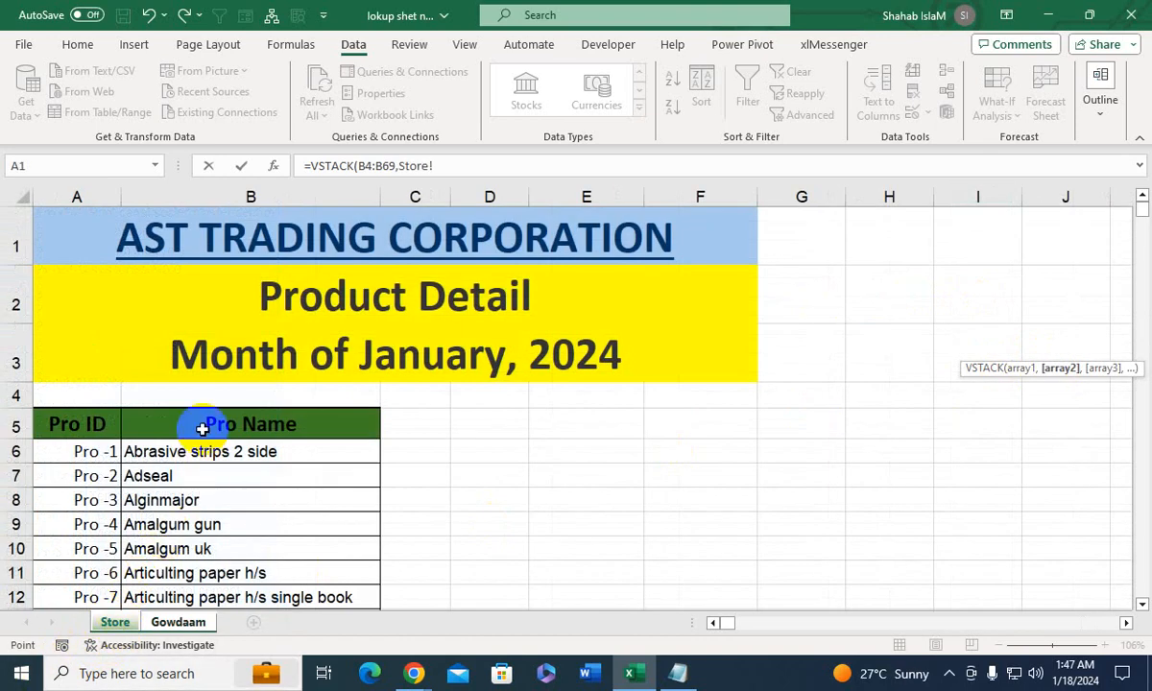
left_click(200, 457)
key("ctrl+shift+Down")
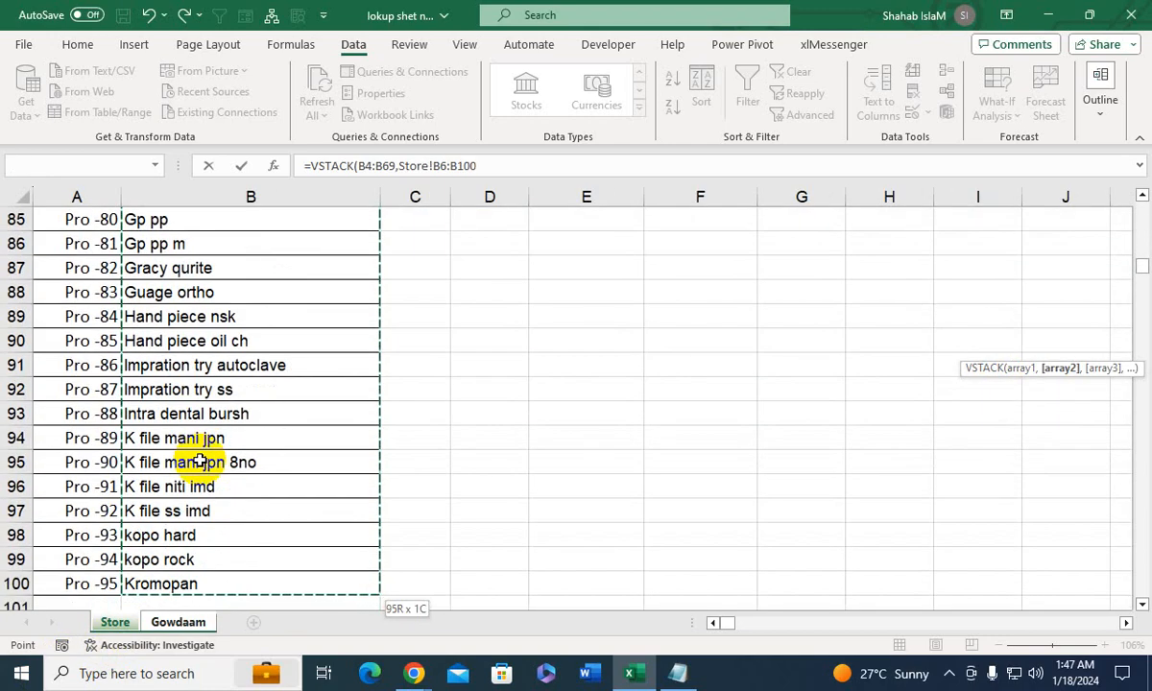
key("Return")
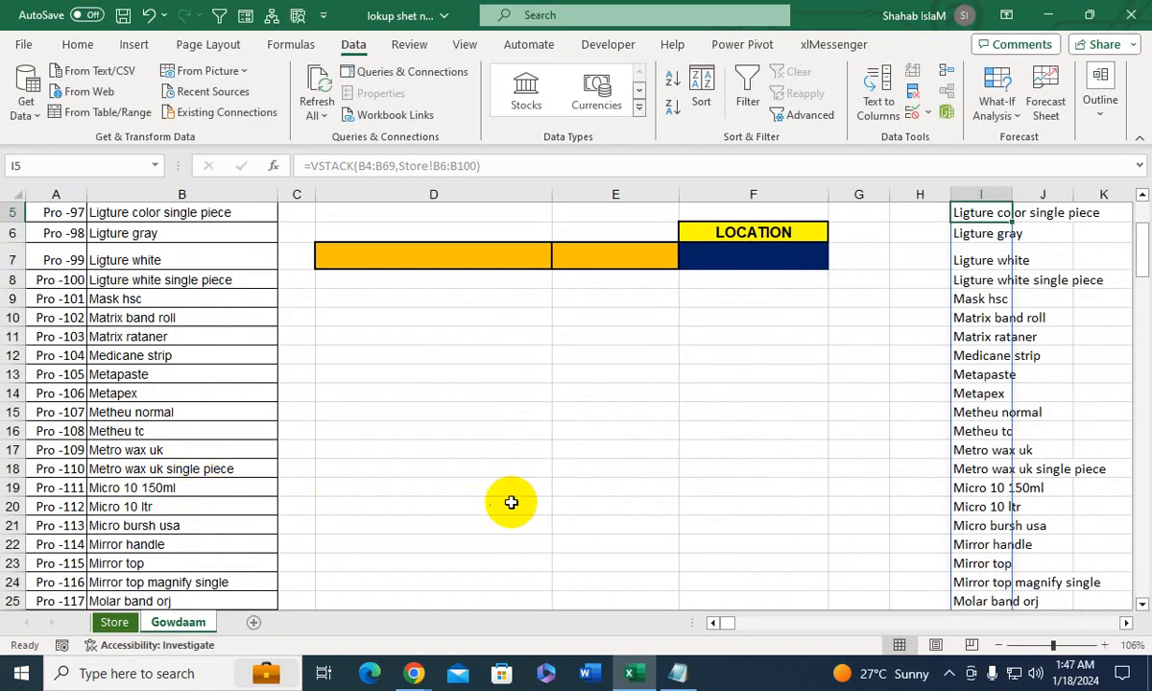
Check the stacked product list in column I down to its last row and return to the sheet's first rows
key("ctrl+shift+Down")
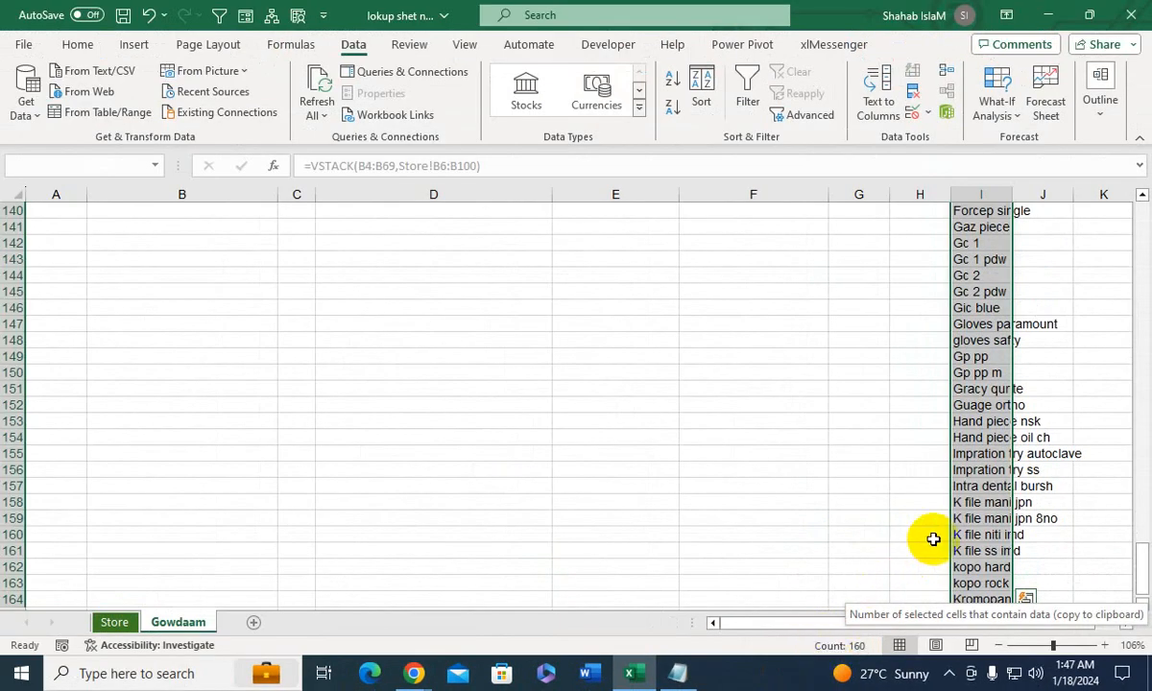
left_click(948, 529)
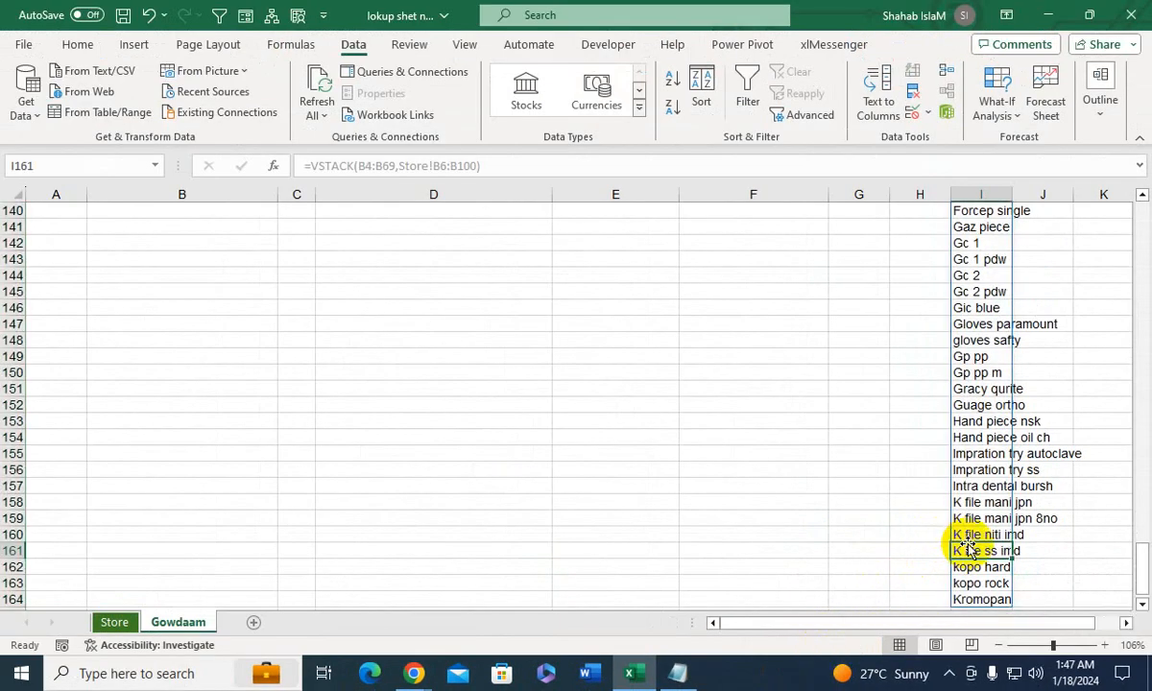
key("ctrl+Up")
key("ctrl+Up")
key("Down")
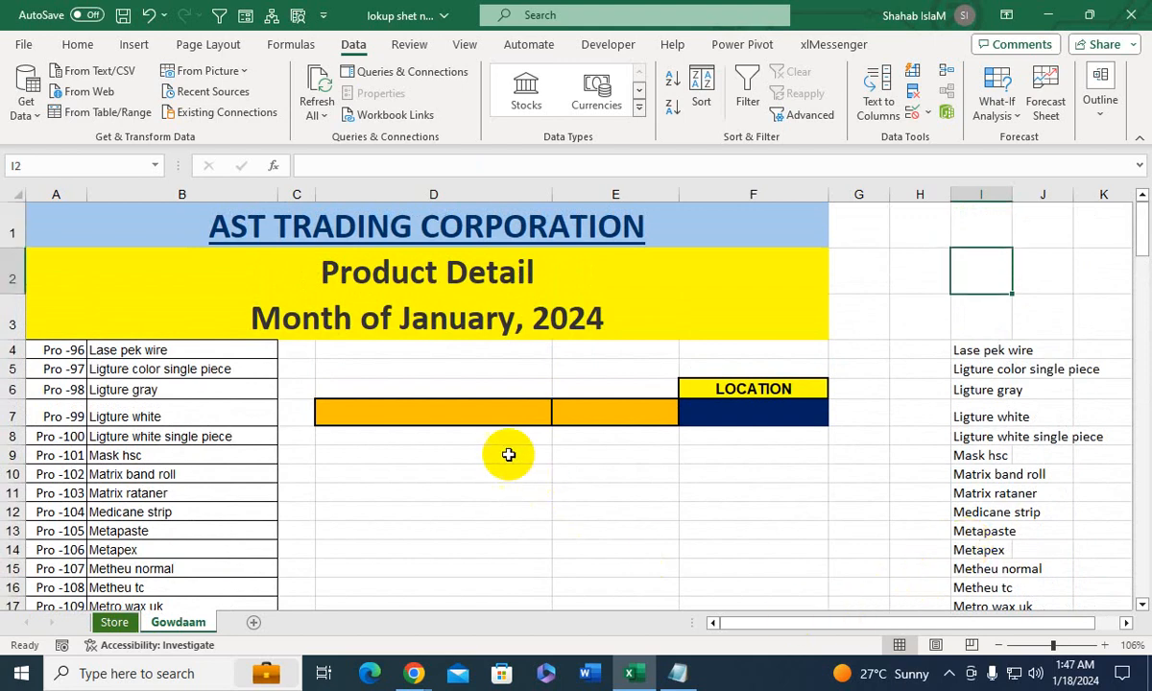
Add list data validation to Gowdaam cell D7 with the spilled product list =$I$4# as its source
left_click(483, 411)
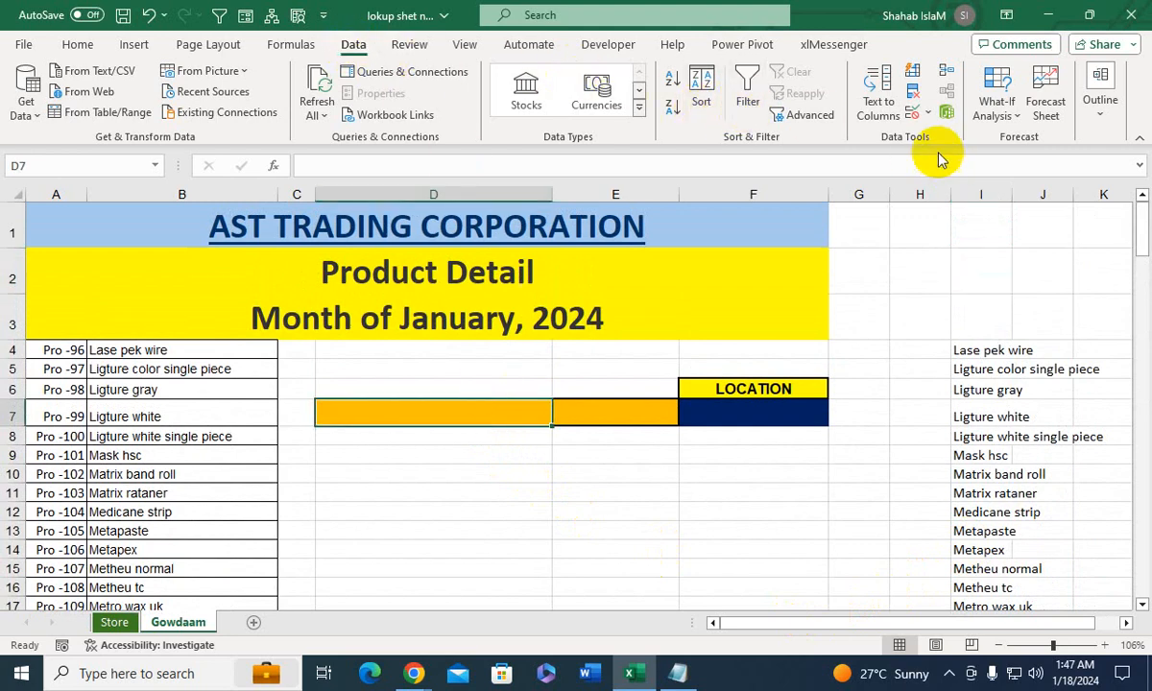
key("alt+a")
key("v")
key("v")
left_click(617, 379)
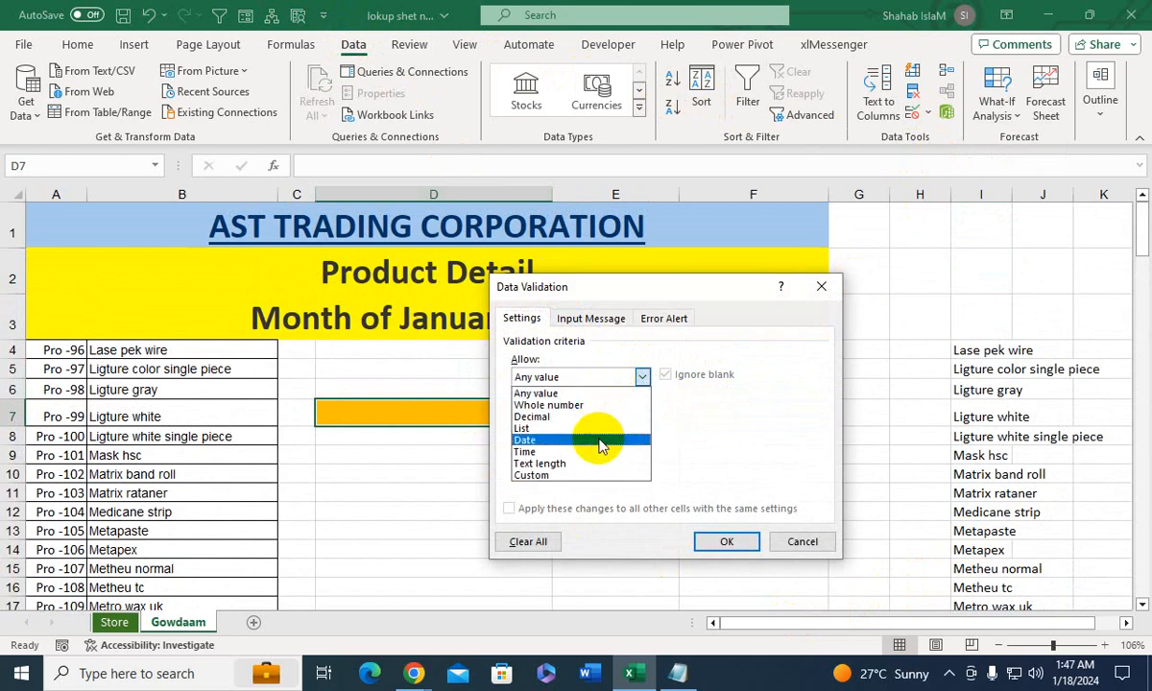
left_click(597, 431)
left_click(589, 450)
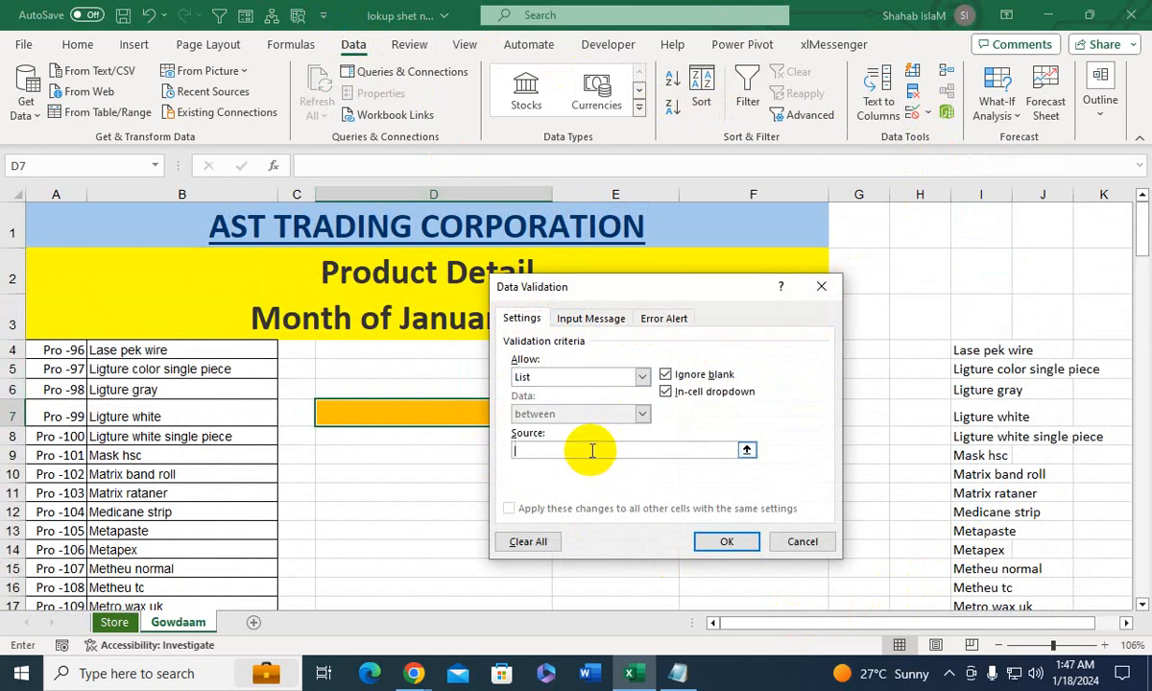
left_click(957, 350)
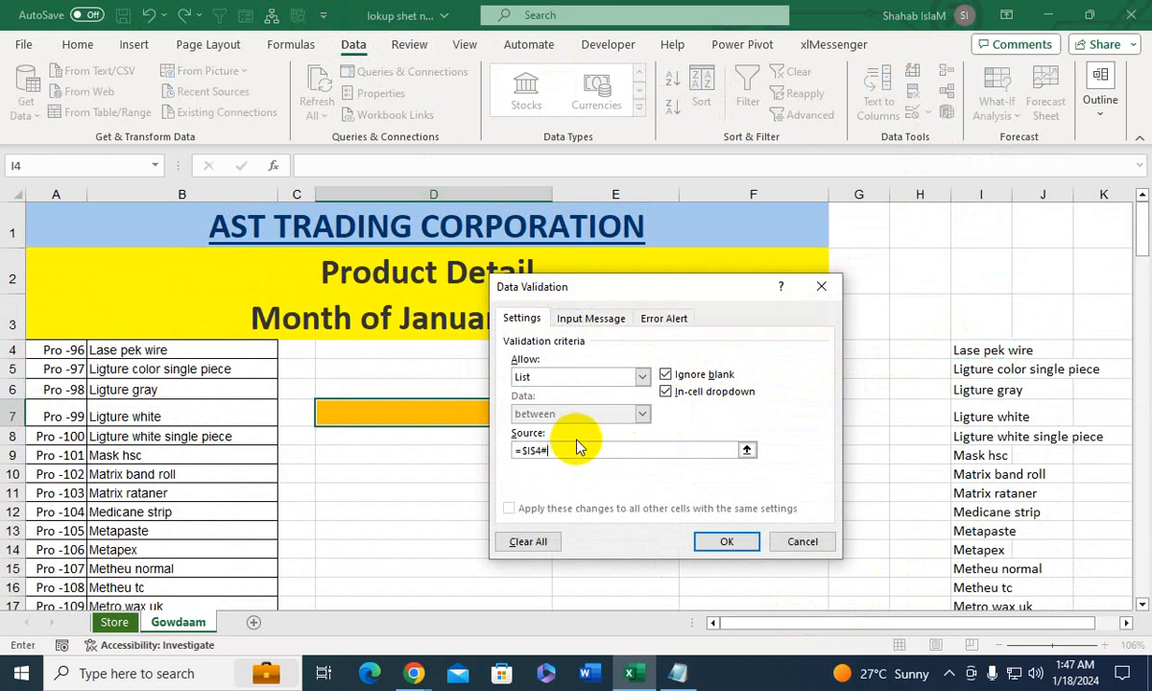
left_click(537, 450)
type("#")
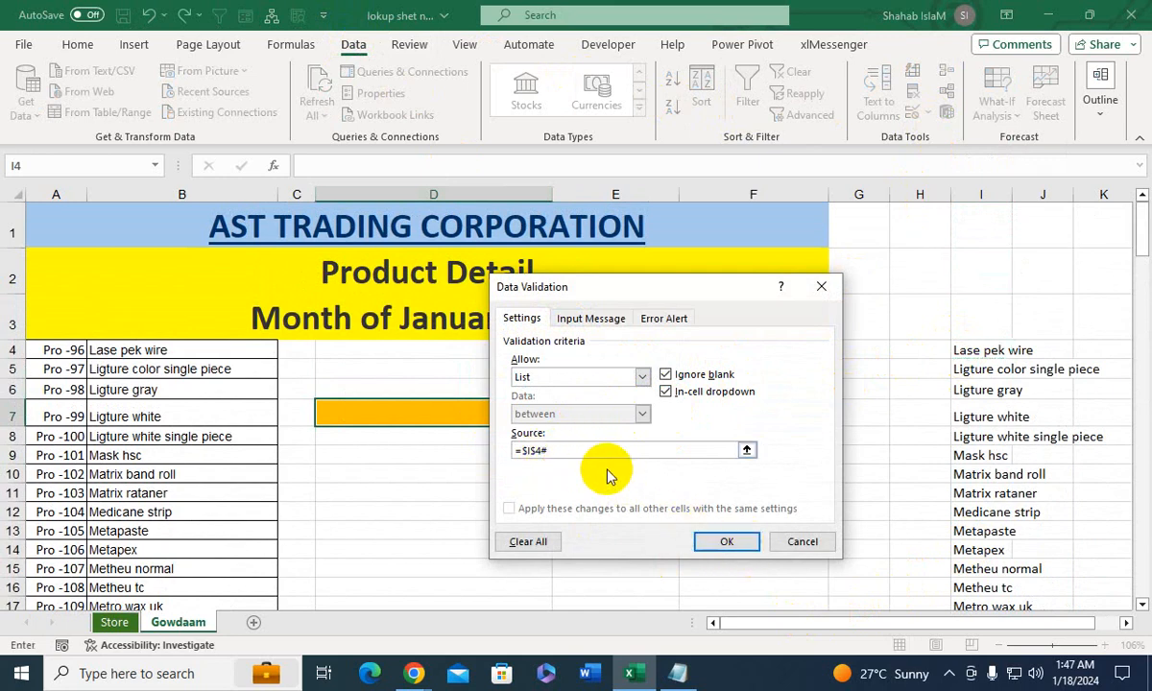
left_click_drag(581, 451, 480, 440)
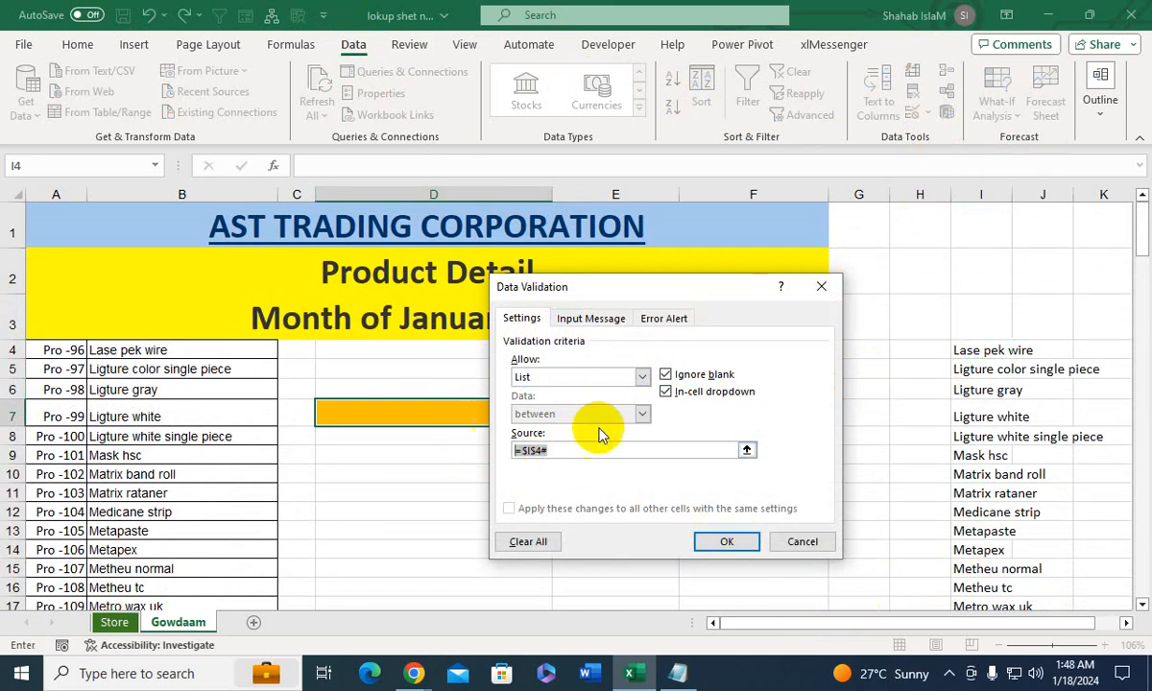
left_click(747, 450)
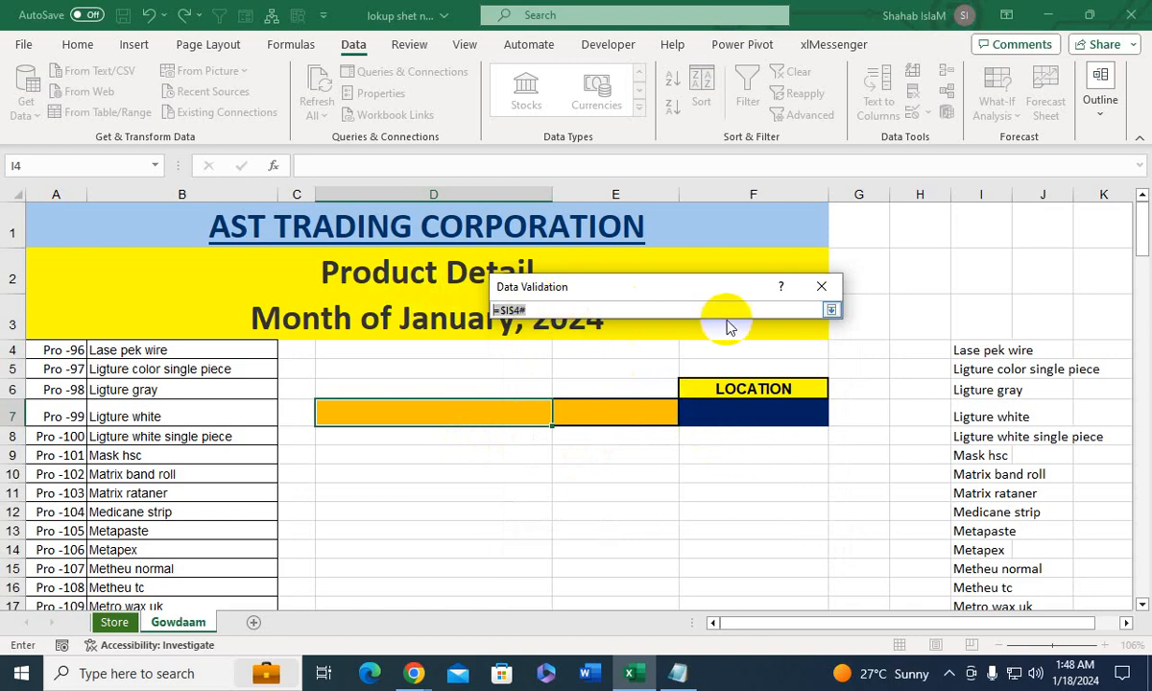
left_click(833, 311)
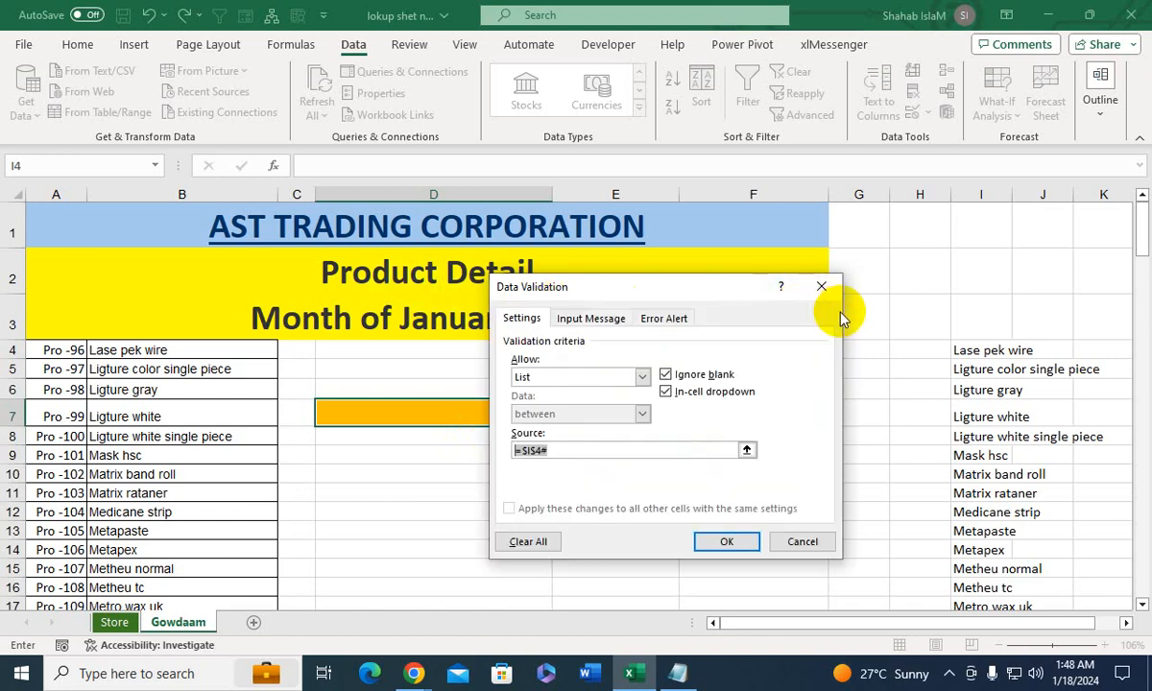
left_click(747, 552)
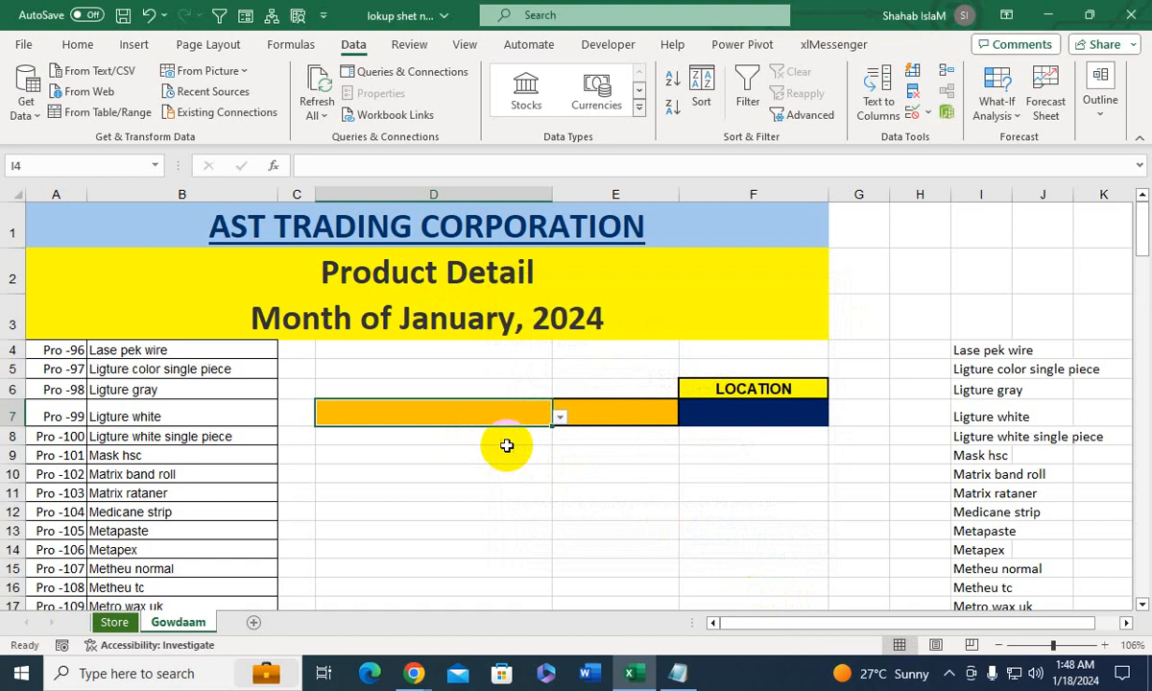
Check the products offered in D7's dropdown list
left_click(560, 417)
left_click_drag(560, 440, 509, 411)
left_click(499, 411)
Hide helper column I on the Gowdaam sheet
right_click(960, 197)
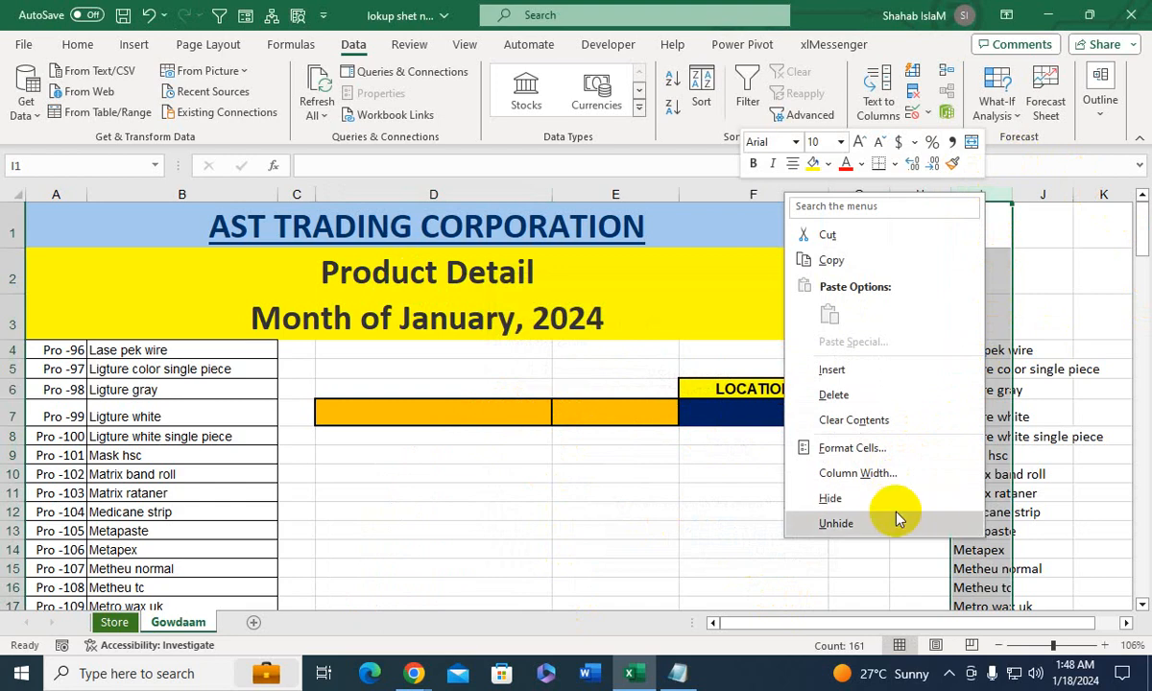
left_click(892, 499)
left_click(662, 418)
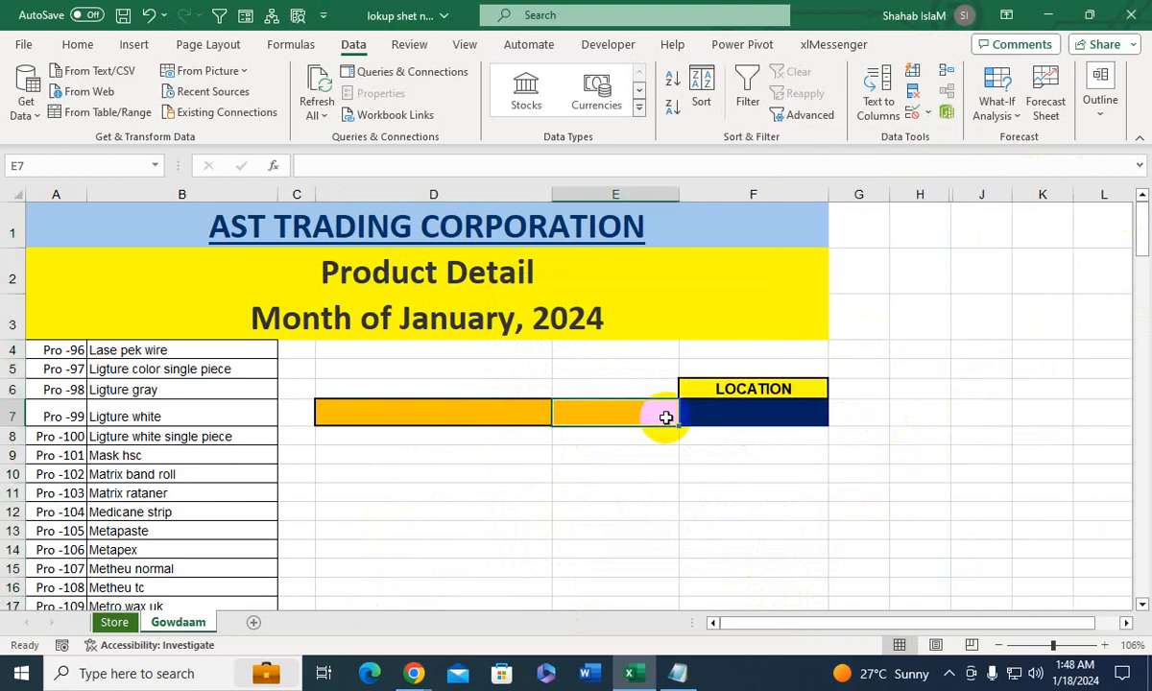
left_click(697, 409)
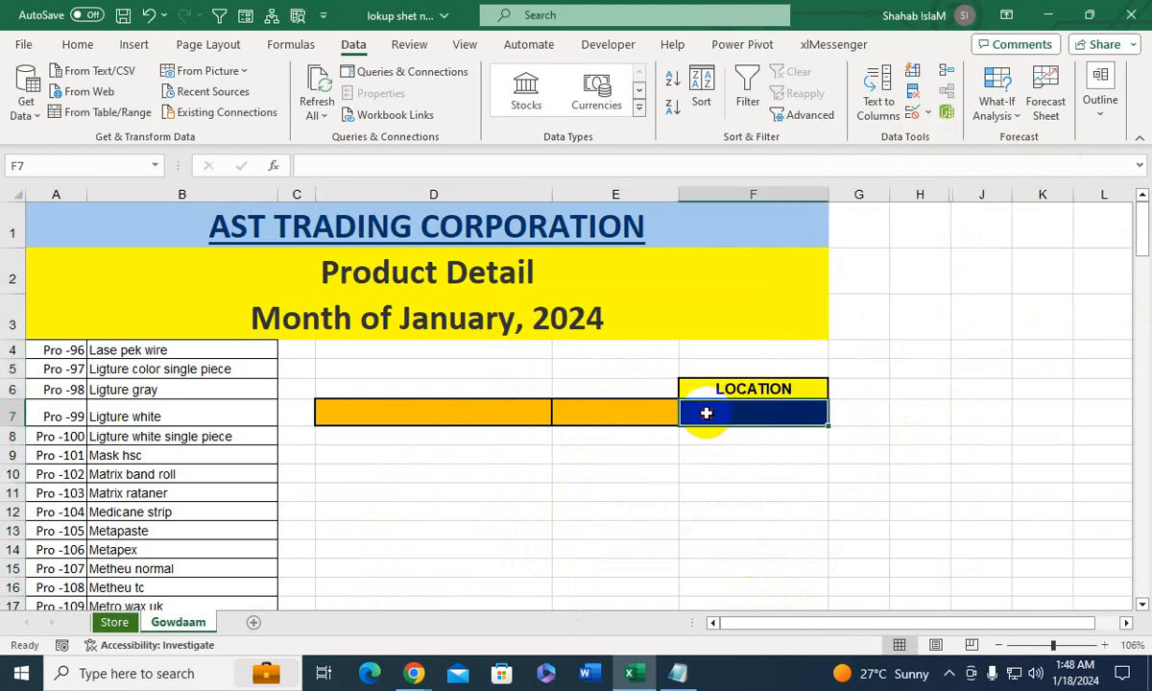
left_click(928, 113)
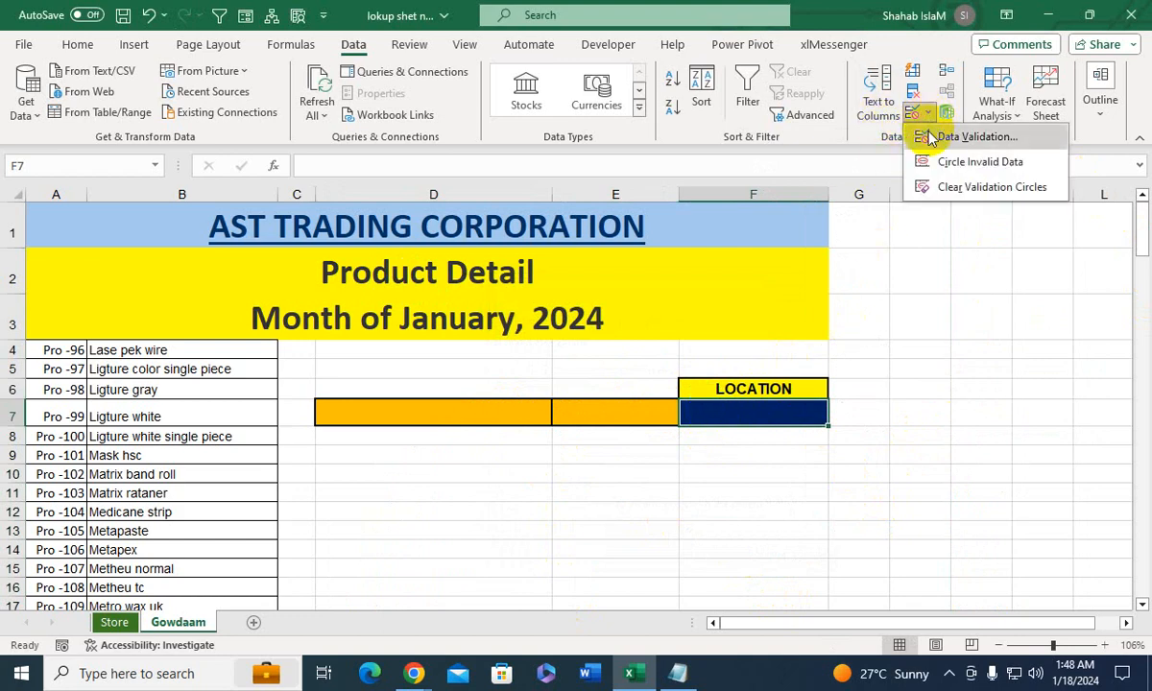
left_click(929, 136)
left_click(642, 377)
left_click(595, 431)
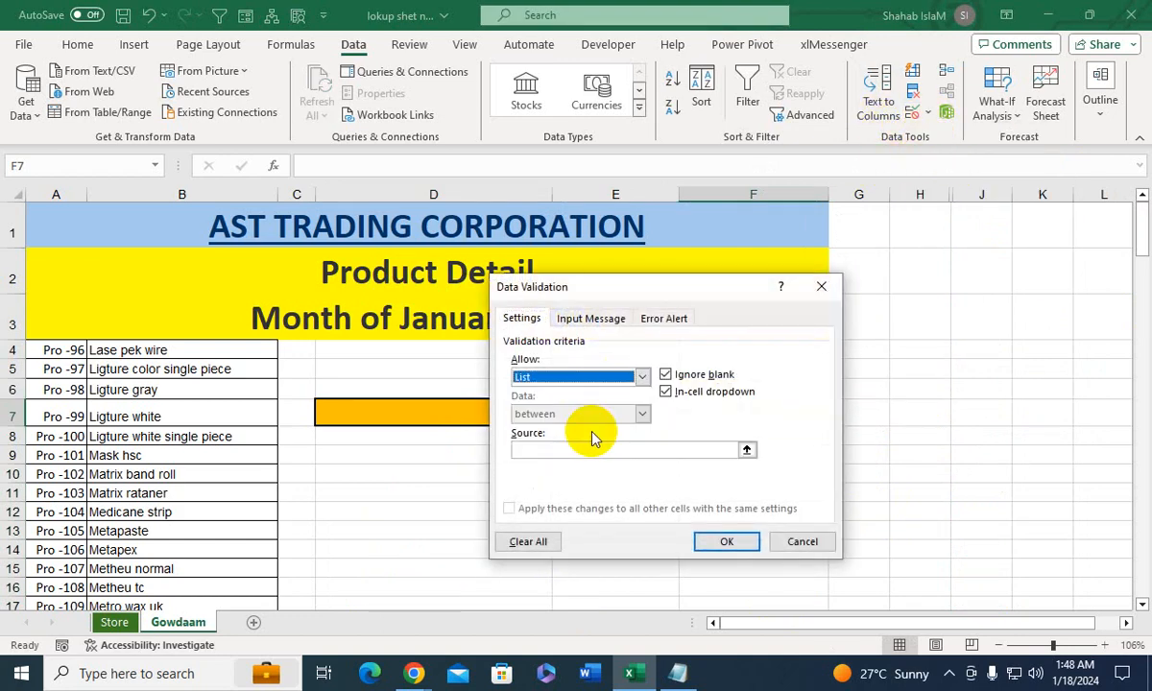
left_click_drag(589, 295, 289, 318)
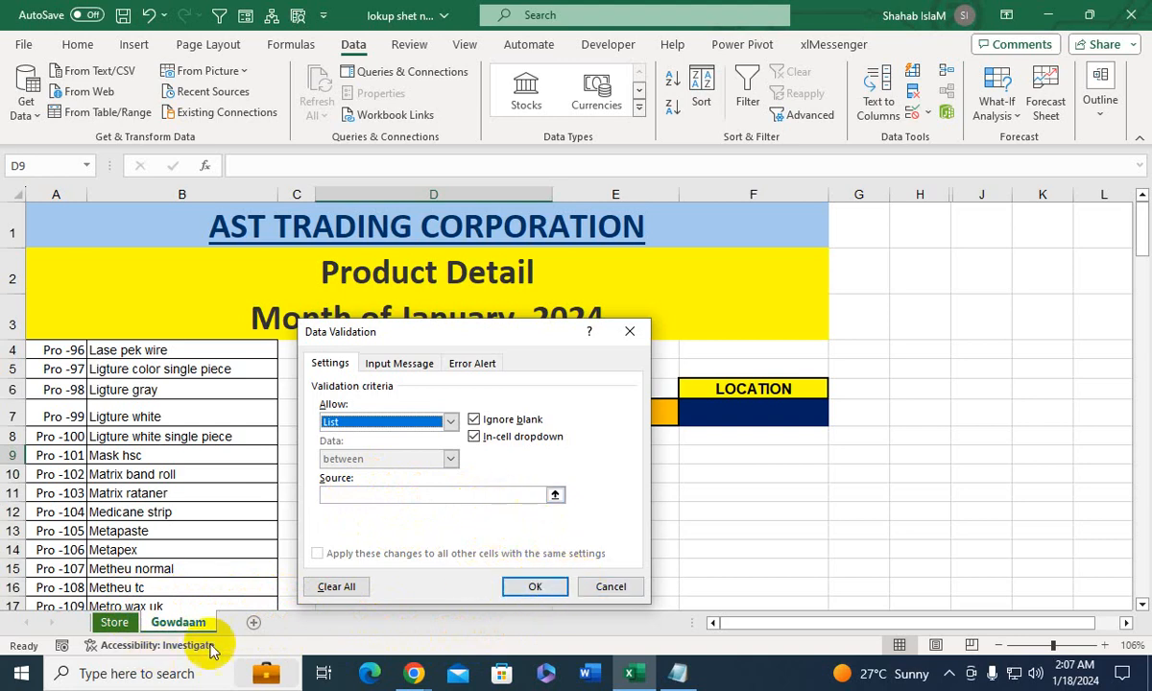
left_click(604, 586)
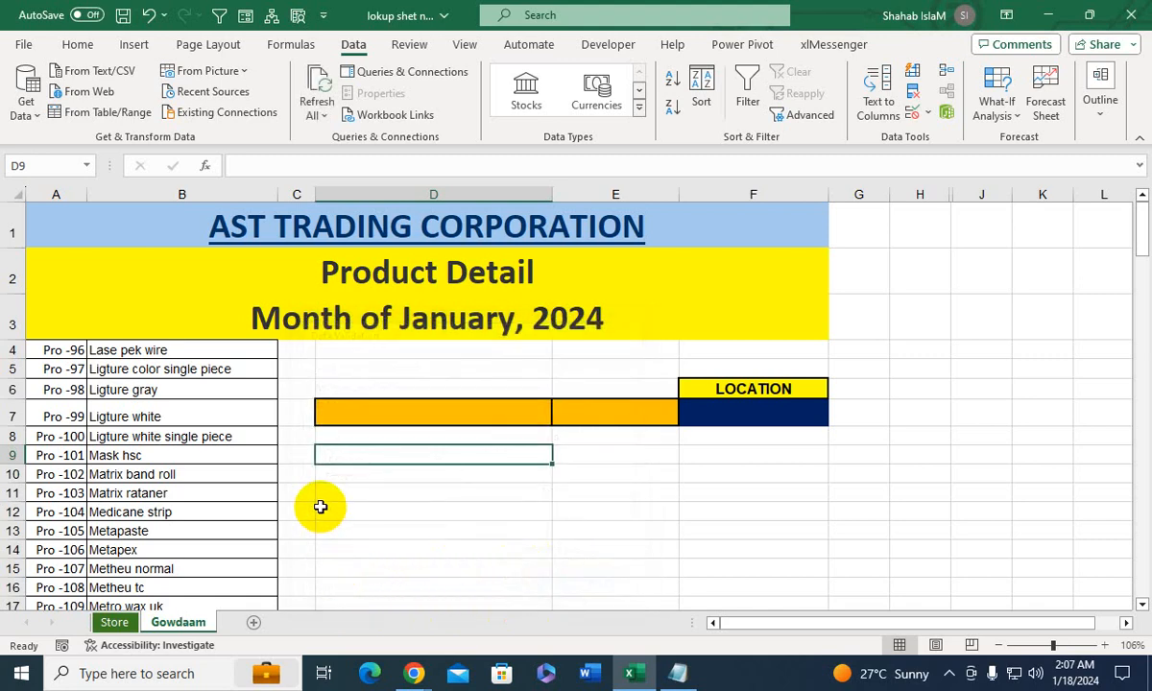
Open the Gowdaam sheet's VBA code module and create a macro named Listallsheet
right_click(179, 622)
left_click(283, 449)
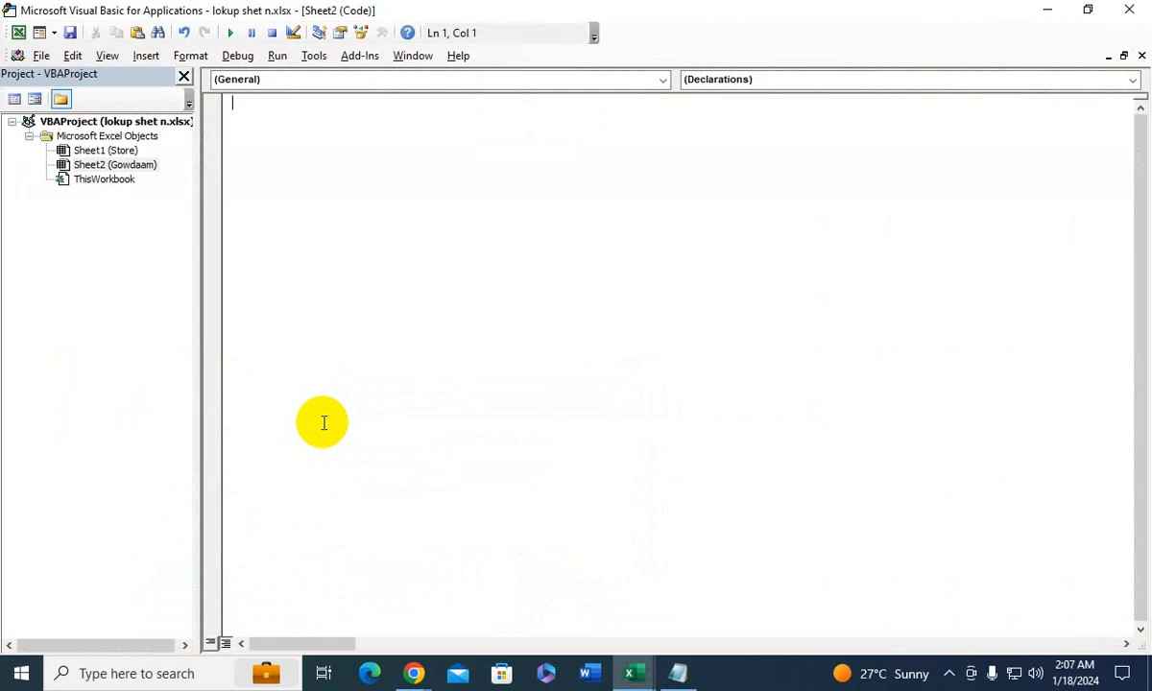
type("Sub")
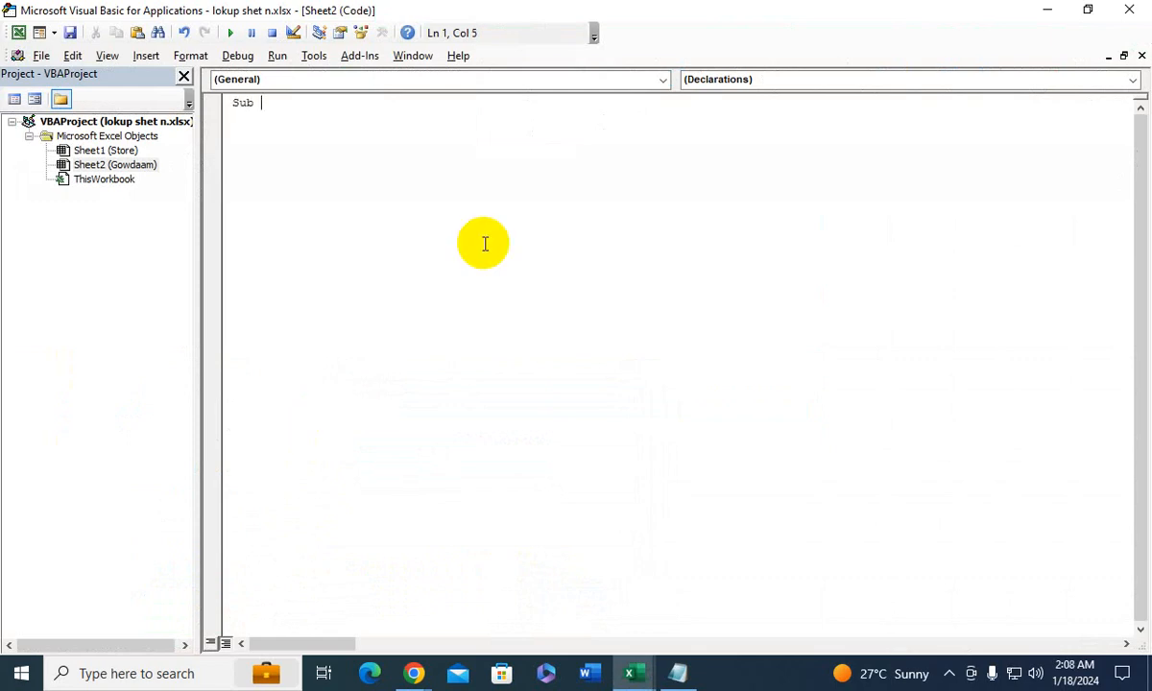
type(" Listallsheet")
key("Return")
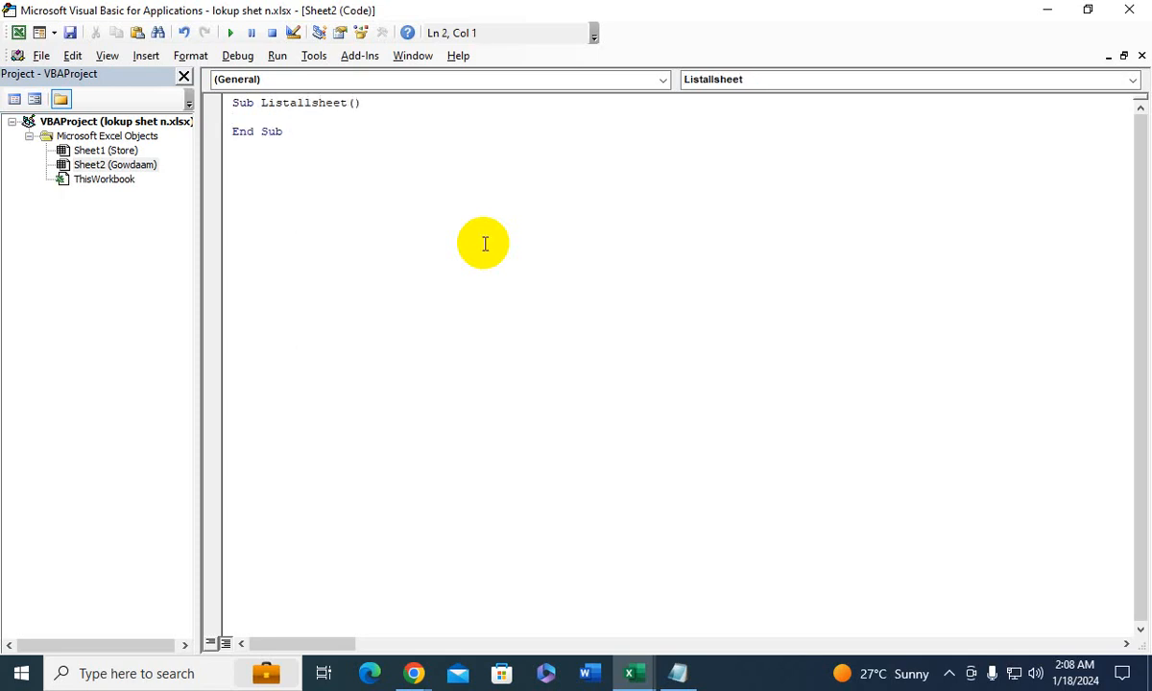
Declare the variable ws As Worksheet in the Listallsheet macro
type("Dim")
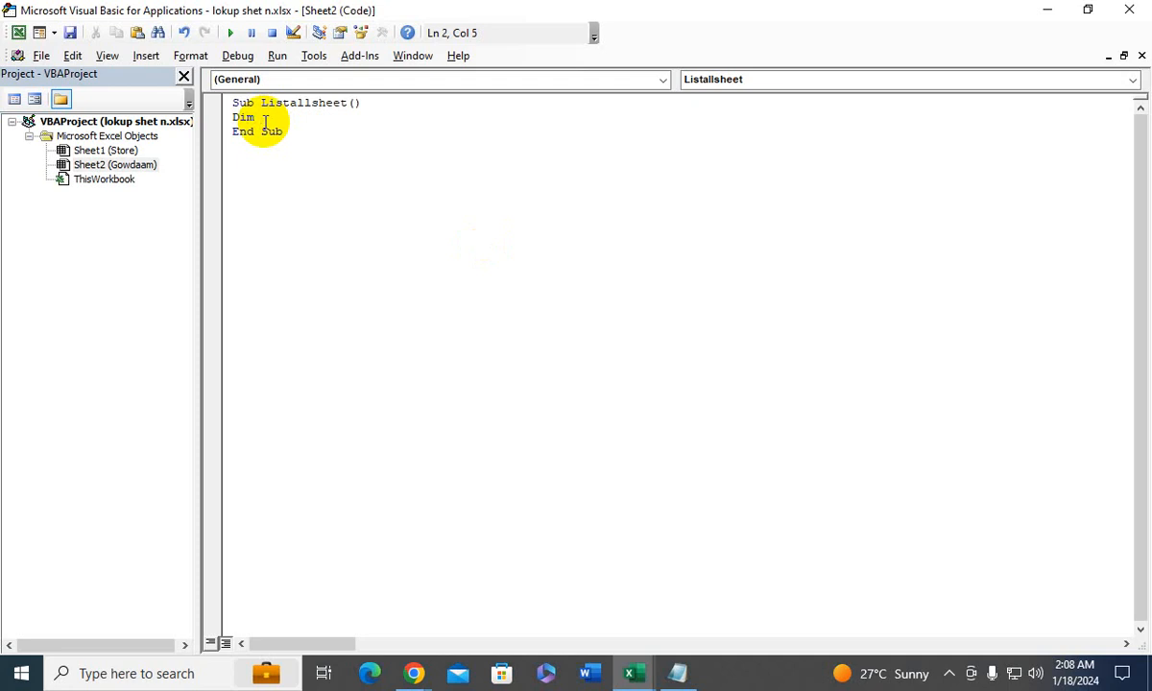
type(" ws as ")
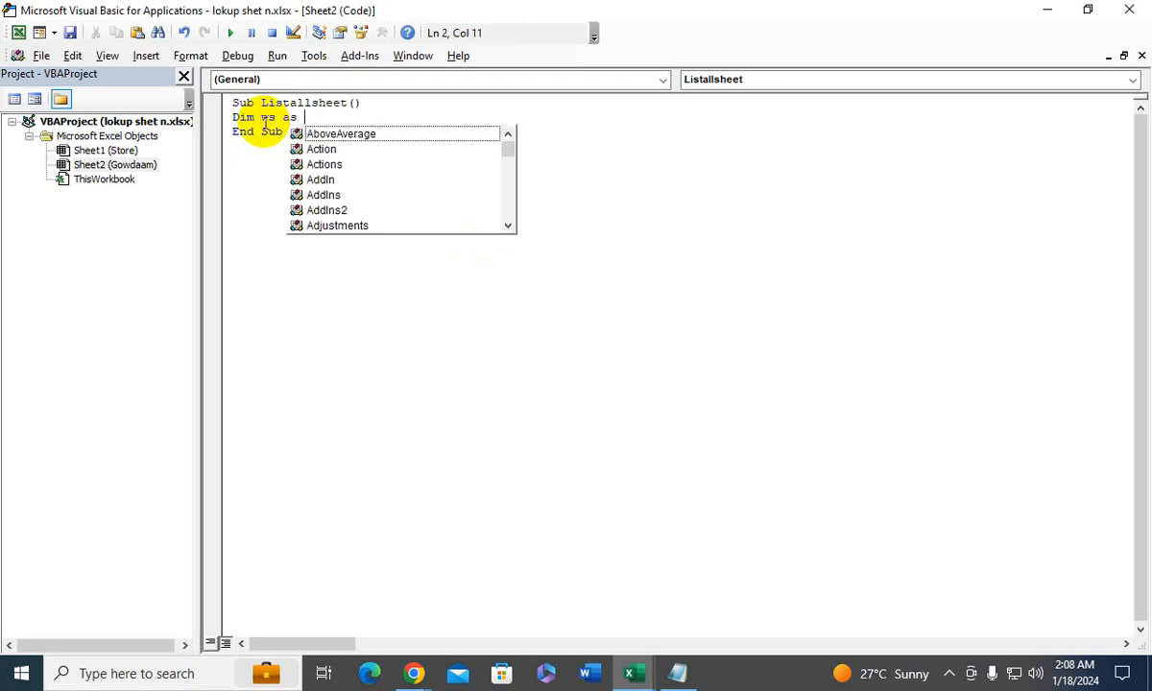
type("wor")
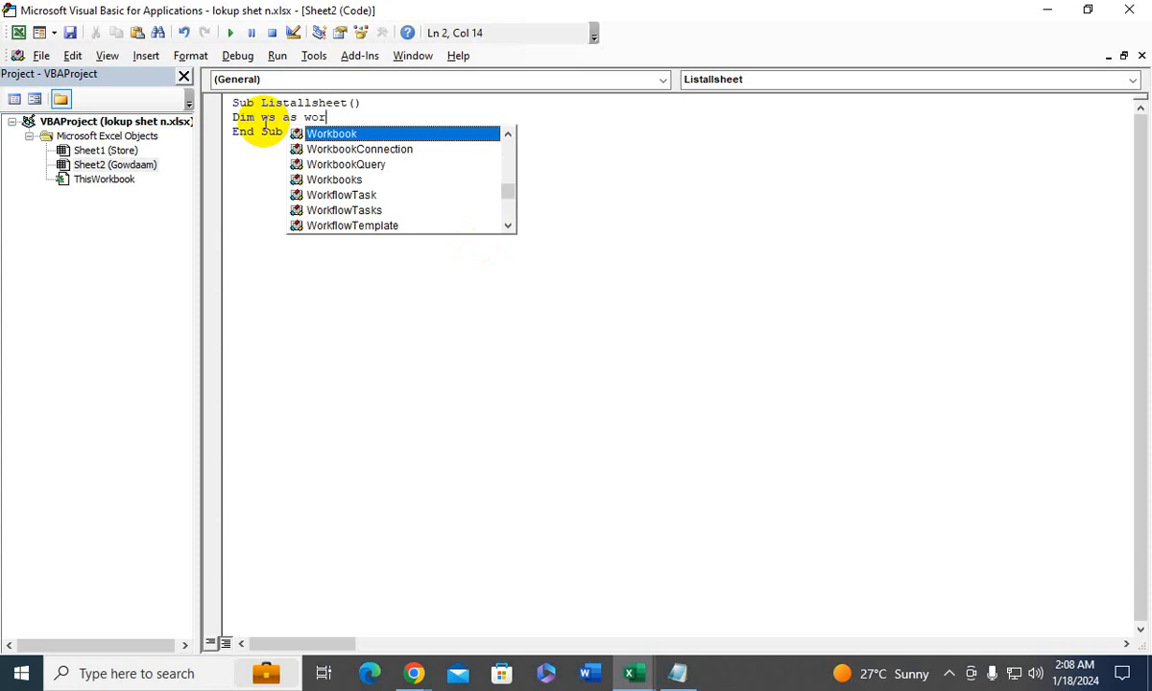
type("k")
key("Down")
key("Down")
key("Down")
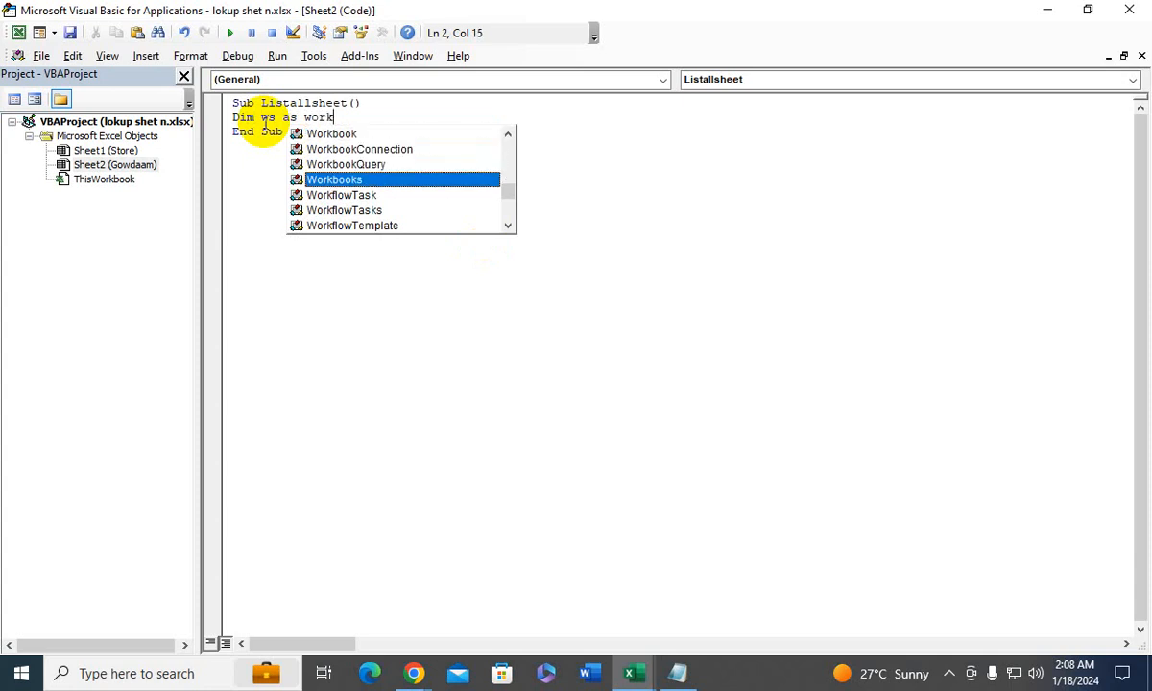
type("s")
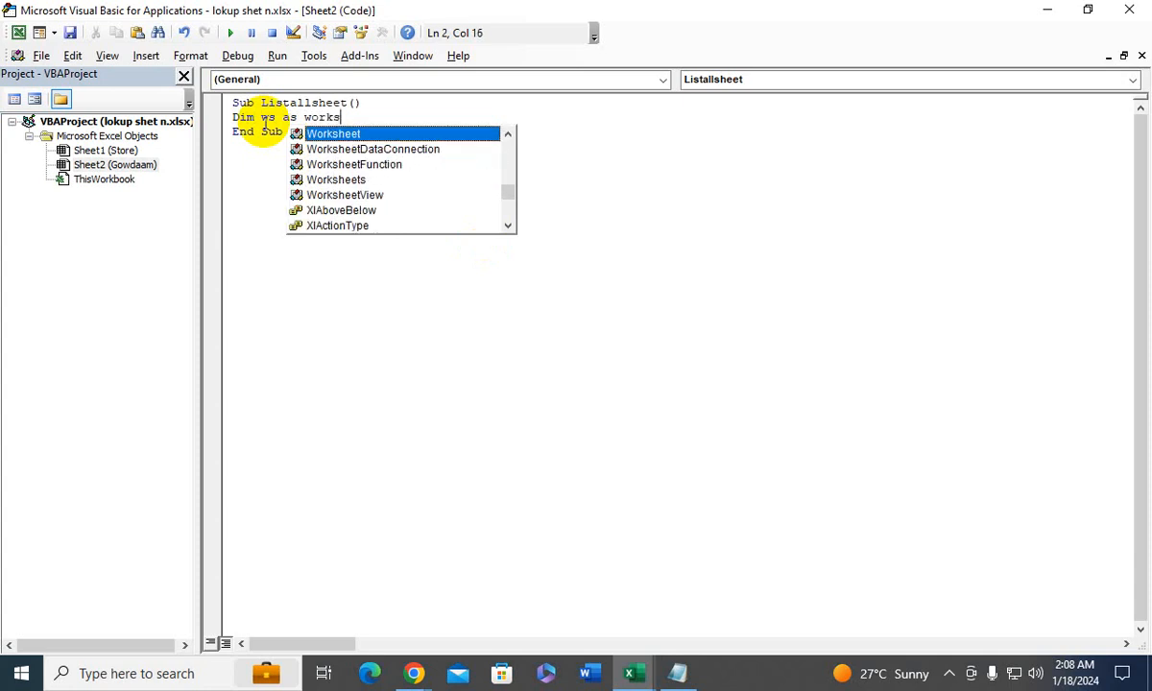
key("Tab")
key("Return")
Declare Counter As Integer on the line below and initialize it with Counter = 0
type("D")
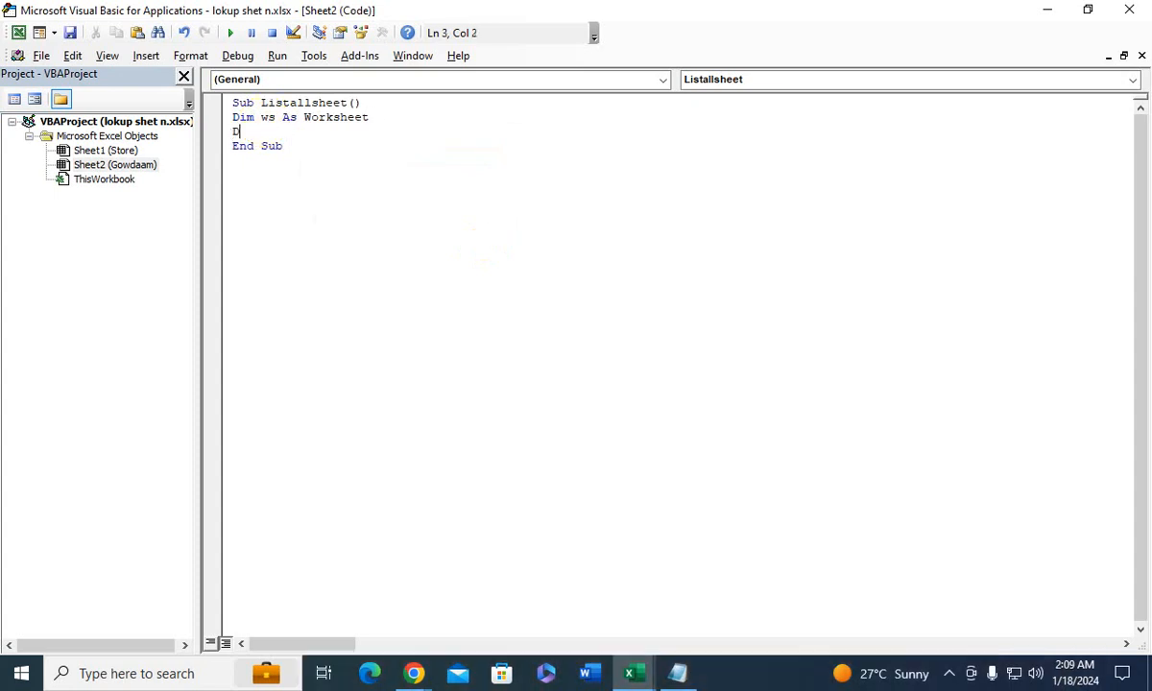
type("im Counter")
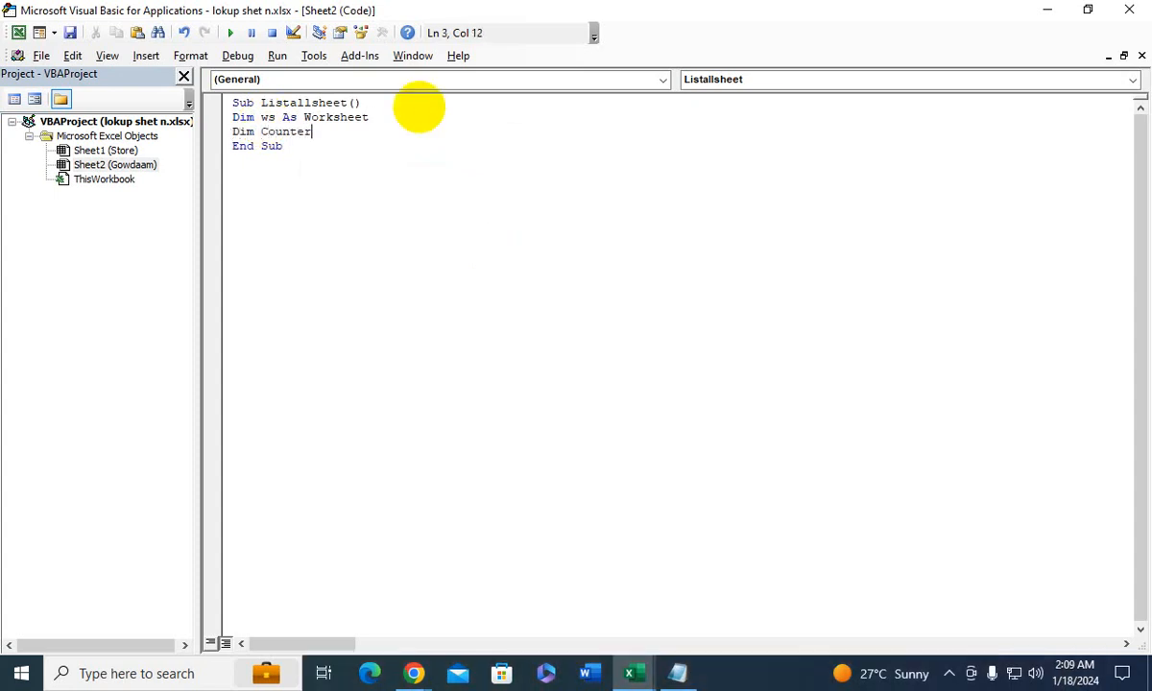
type(" as ")
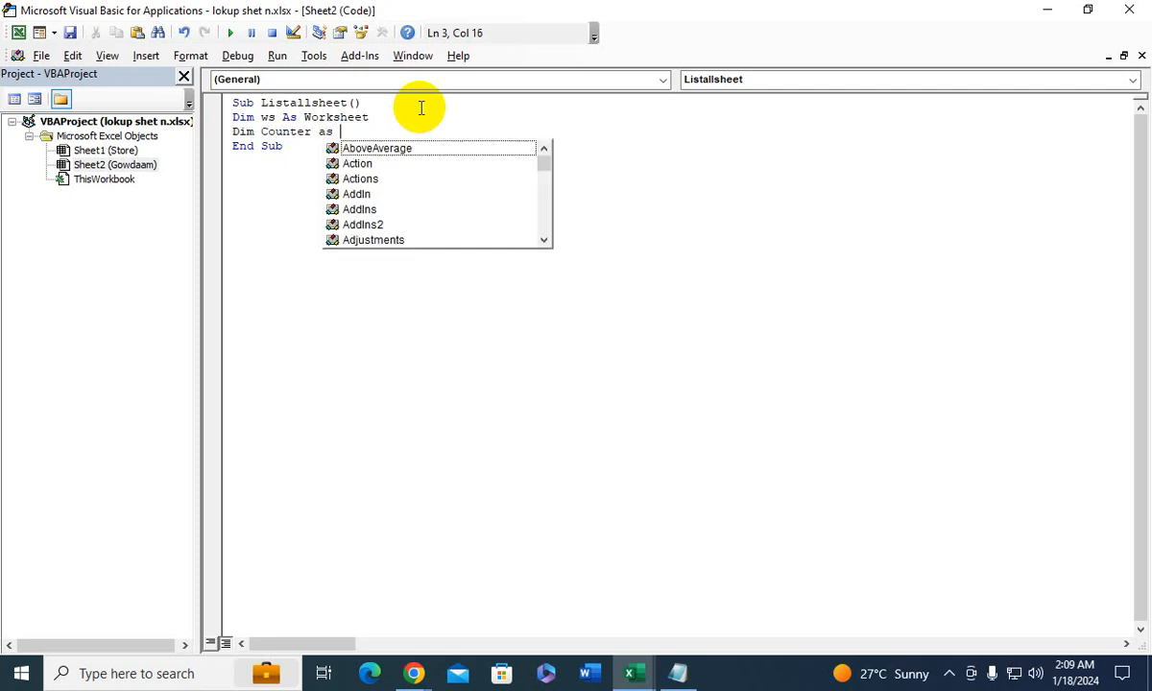
type("In")
key("Tab")
key("Return")
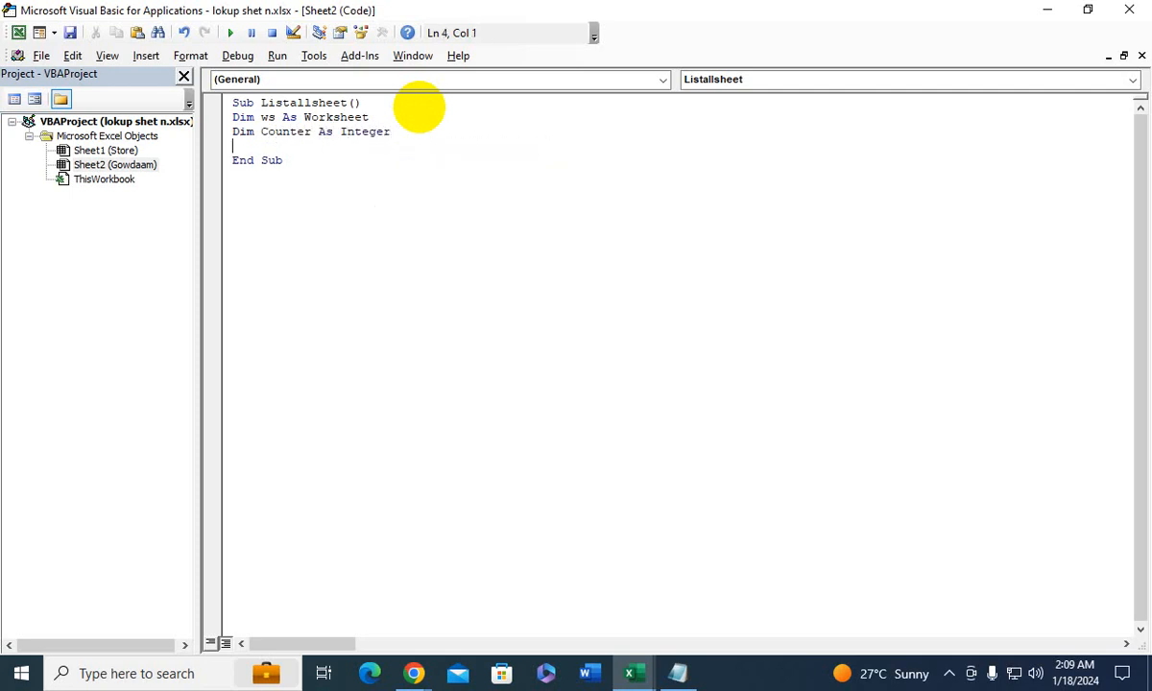
type("Counter = 0")
key("Return")
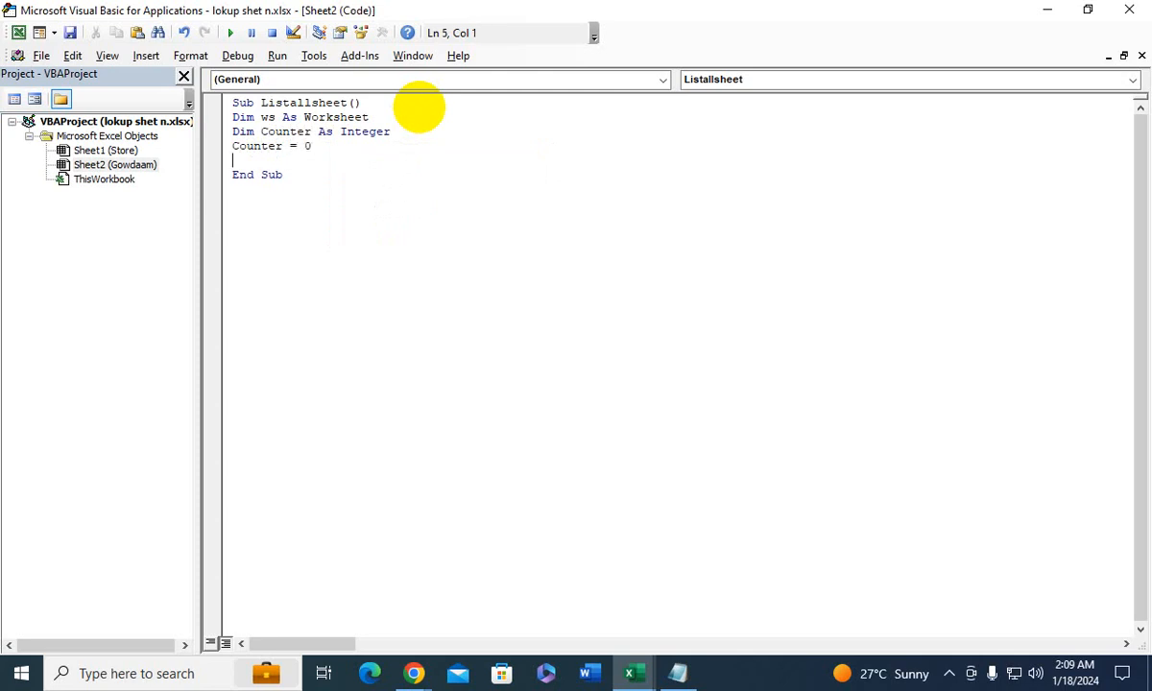
Add the loop line For Each ws In ActiveWorkbook.Worksheets below the Counter initialization
type("For E")
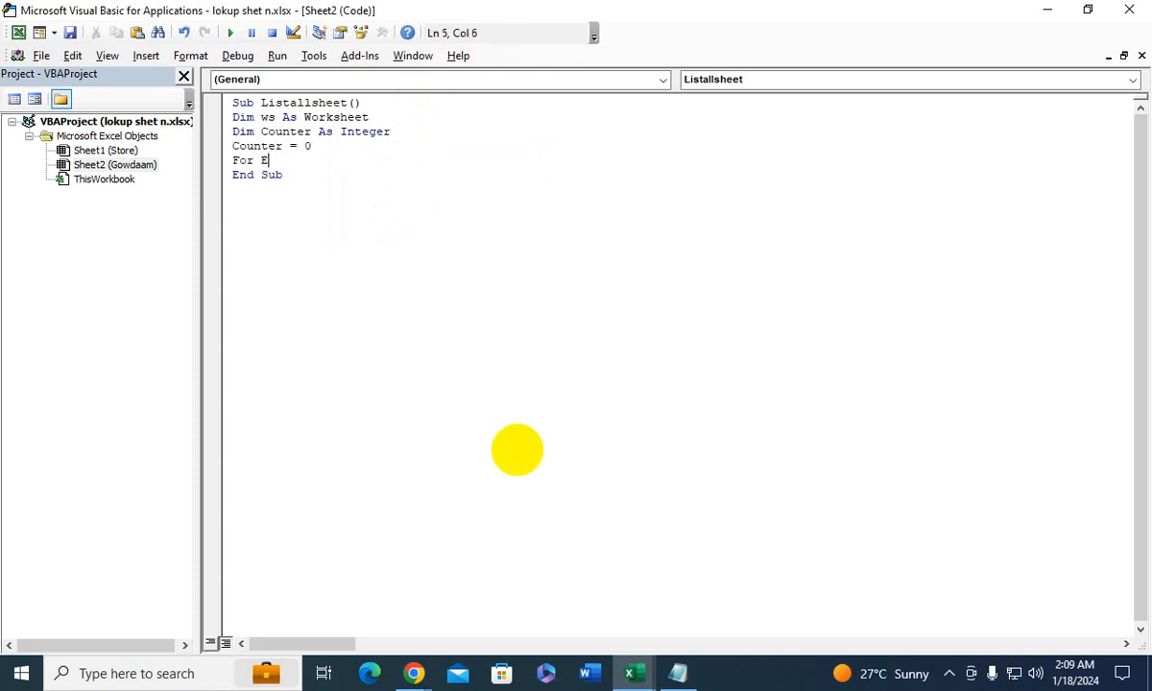
type("achws i,")
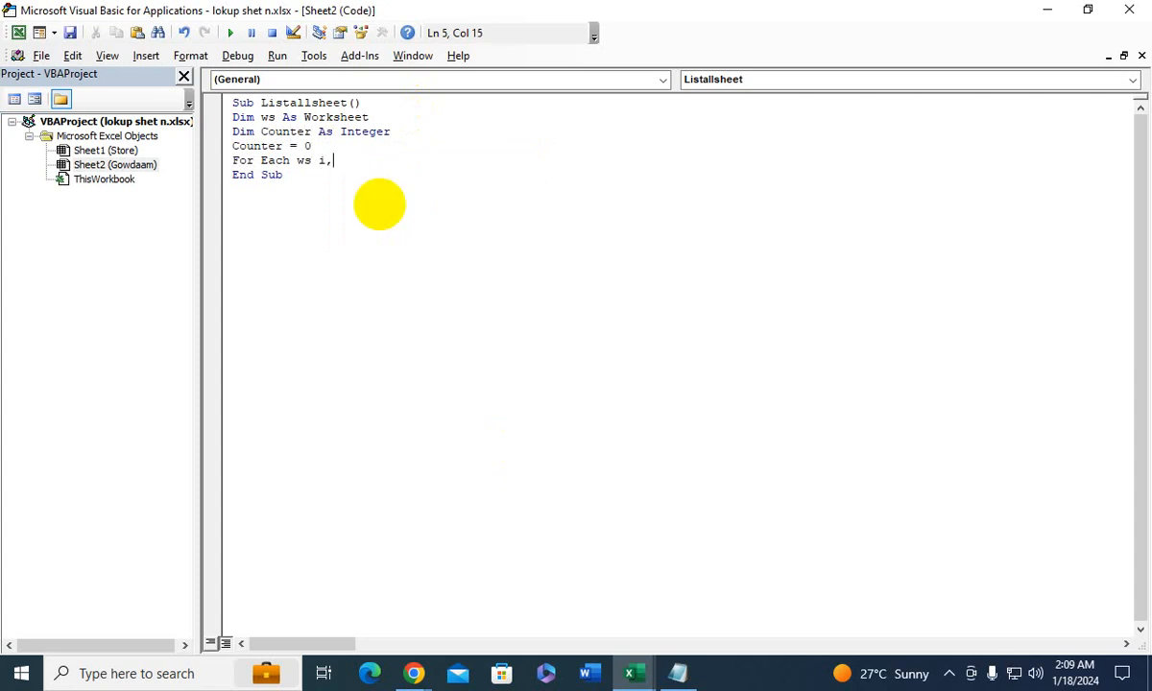
key("BackSpace")
type("n ActiveWorkbo")
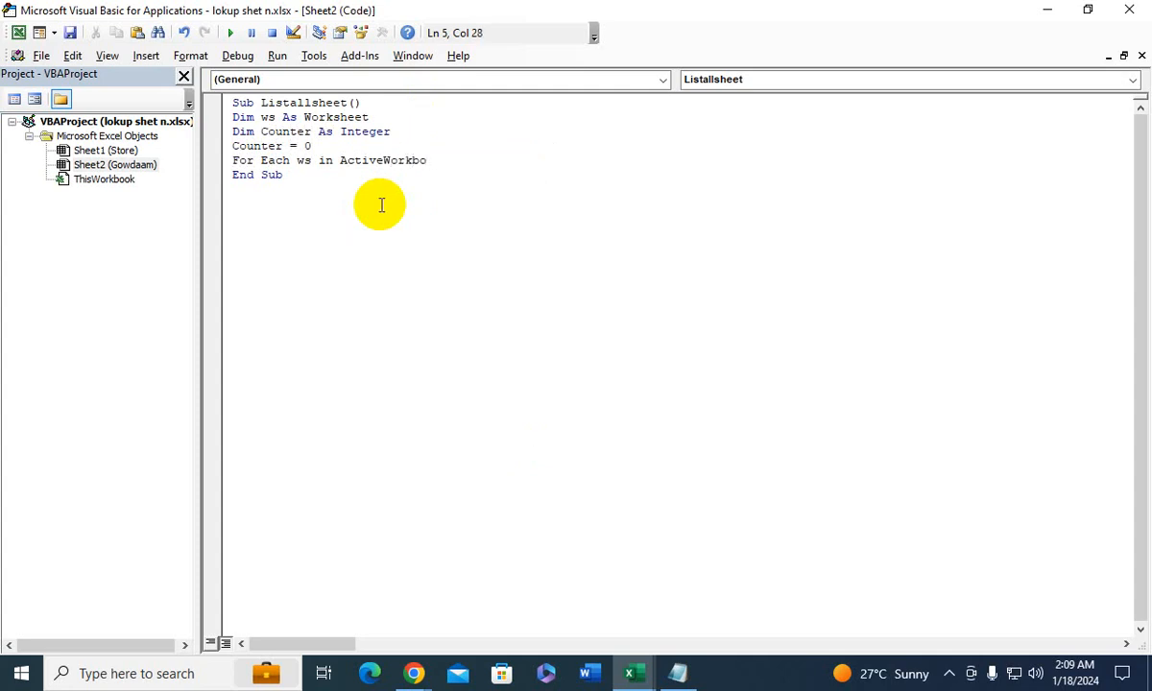
type("ok.wo")
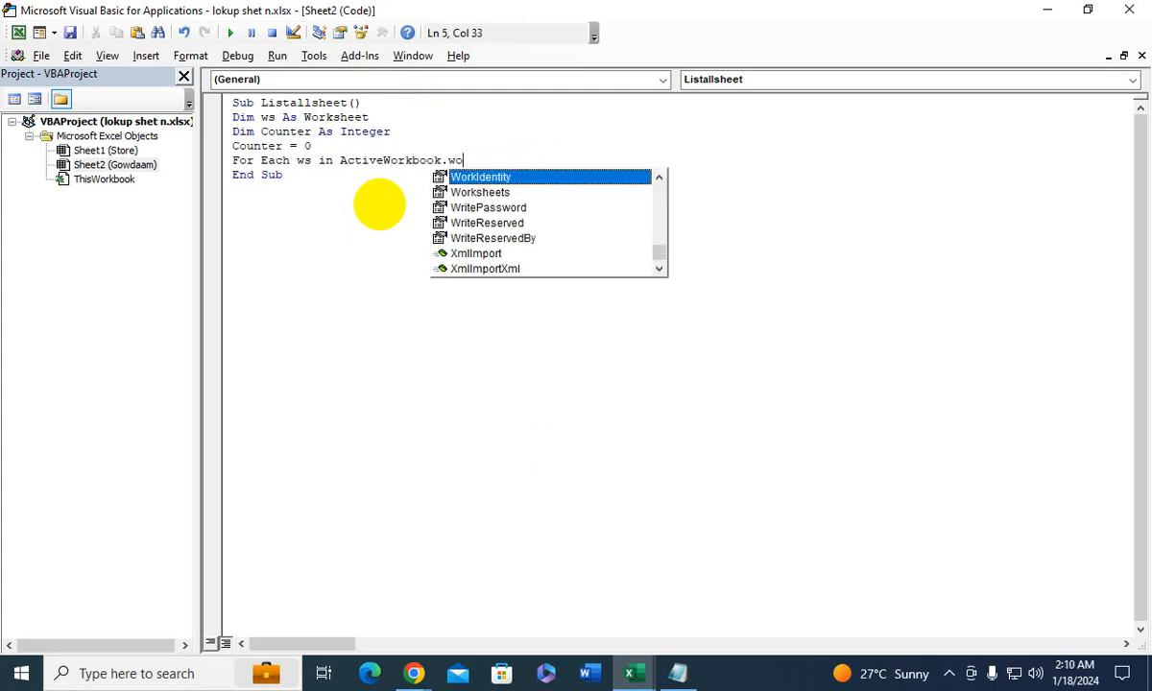
key("Down")
key("Tab")
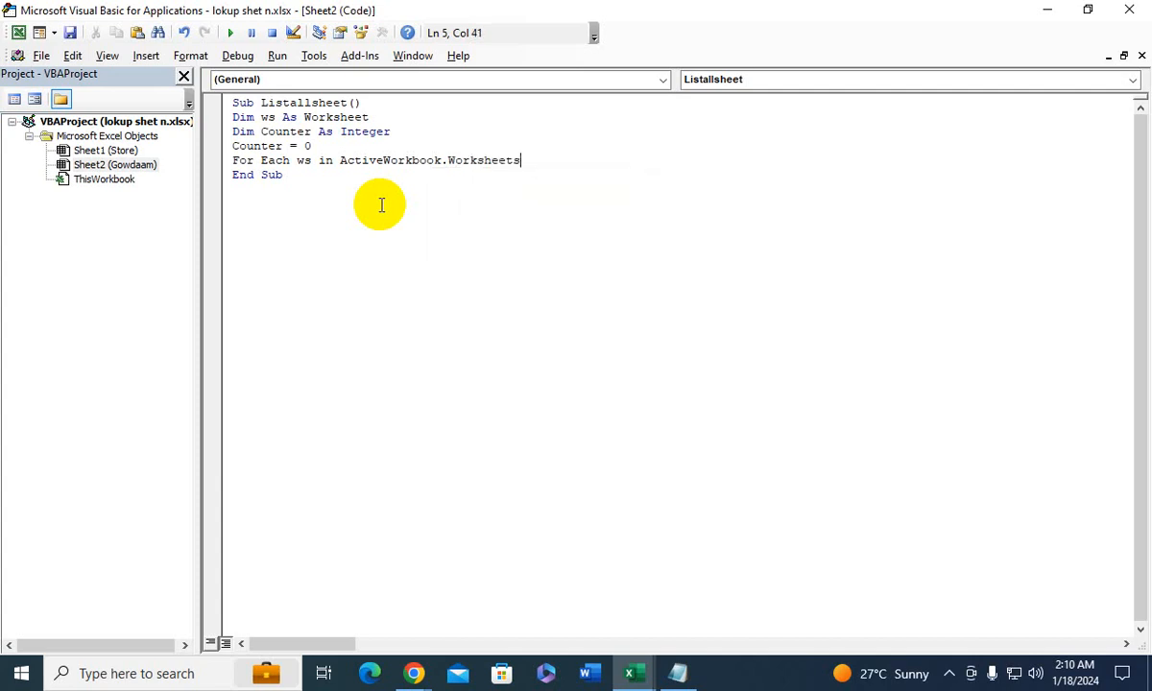
key("Return")
Inside the loop, write the statement ActiveCell.Offset(Counter, 0).Value = ws.Name
type("ActiveCel")
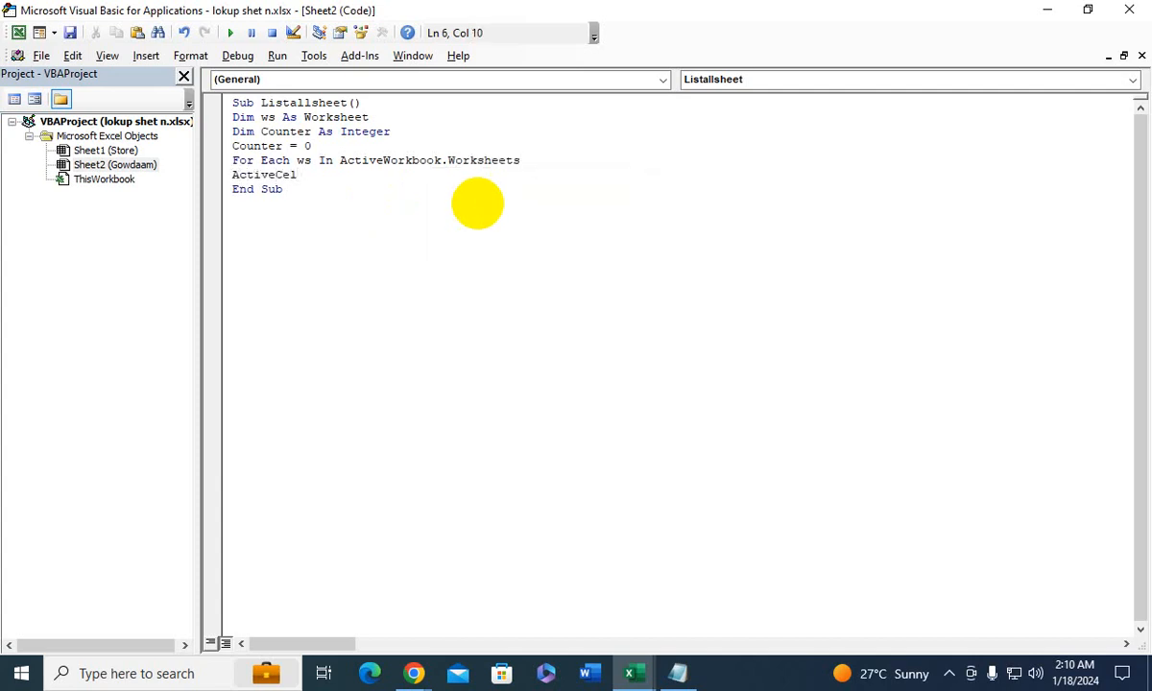
type("lc")
key("BackSpace")
type(".")
key("Escape")
type("Of")
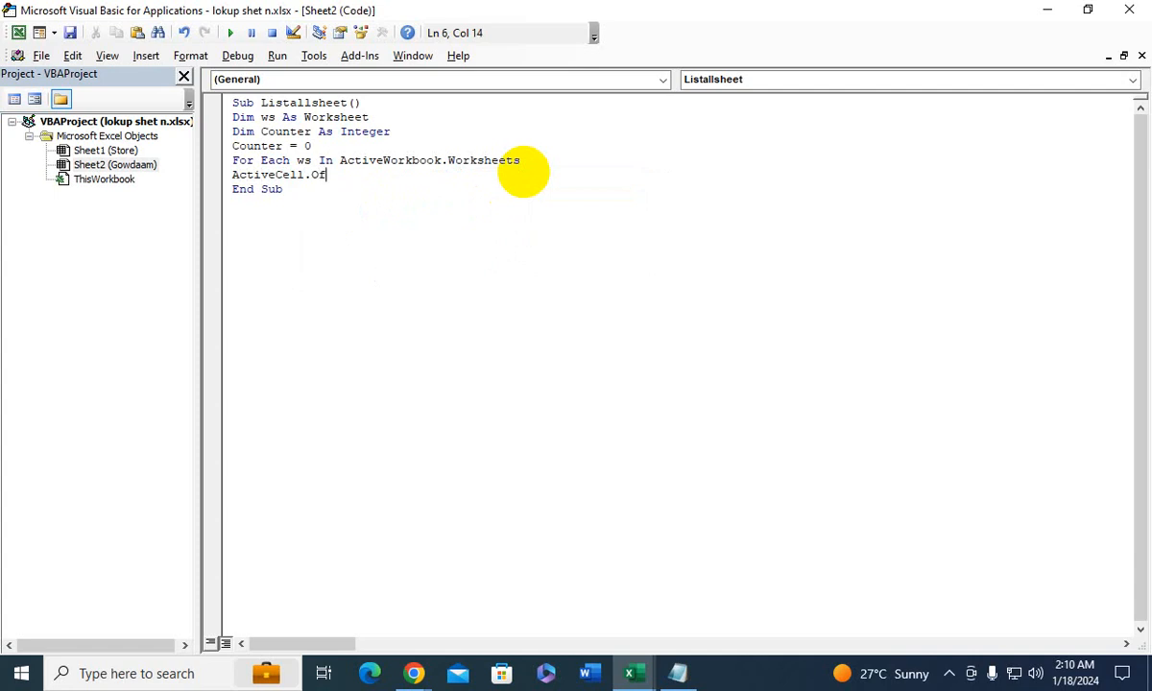
type("fset(Count")
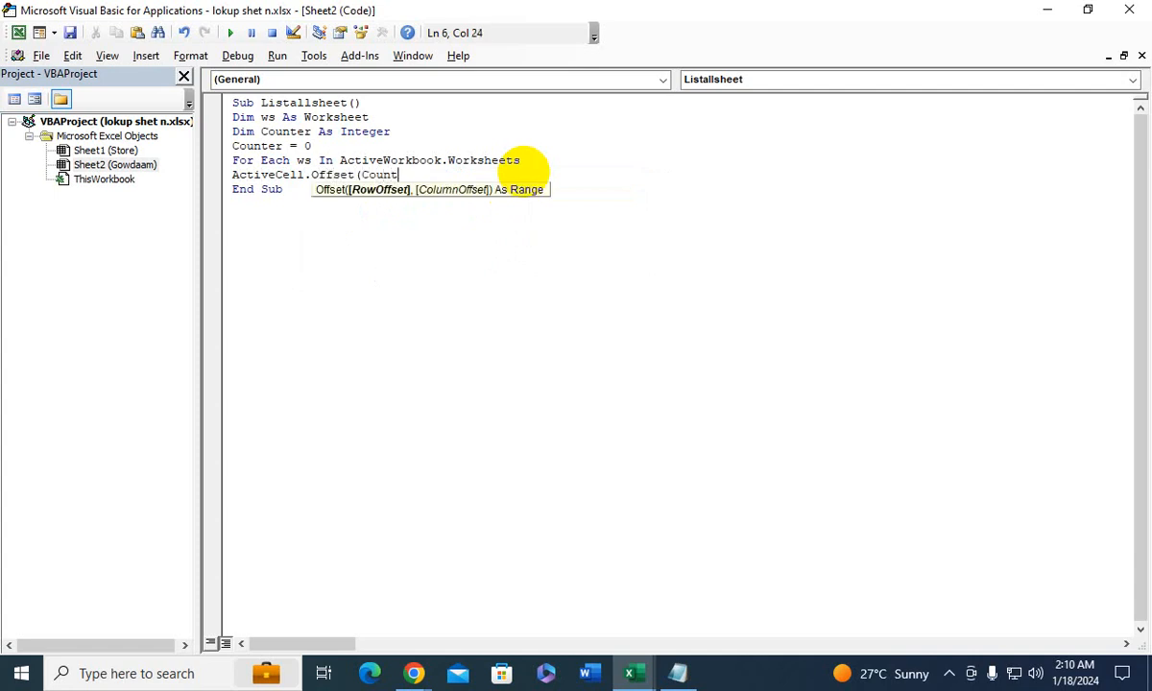
type("er, ")
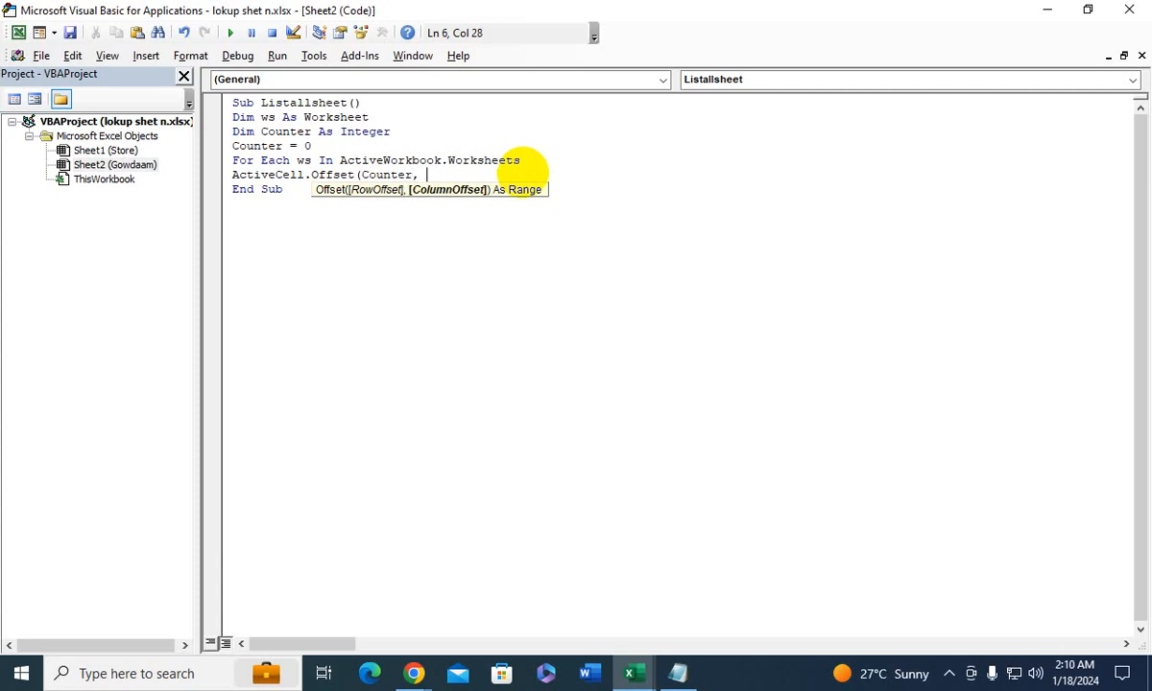
type("0)")
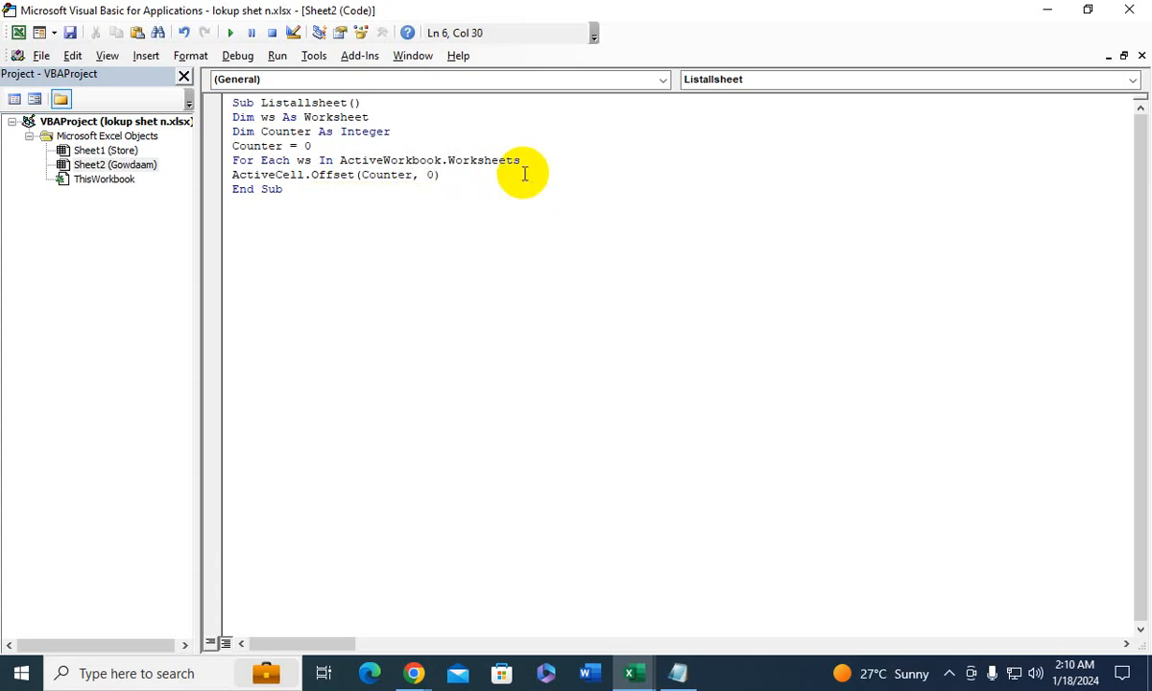
type(".val")
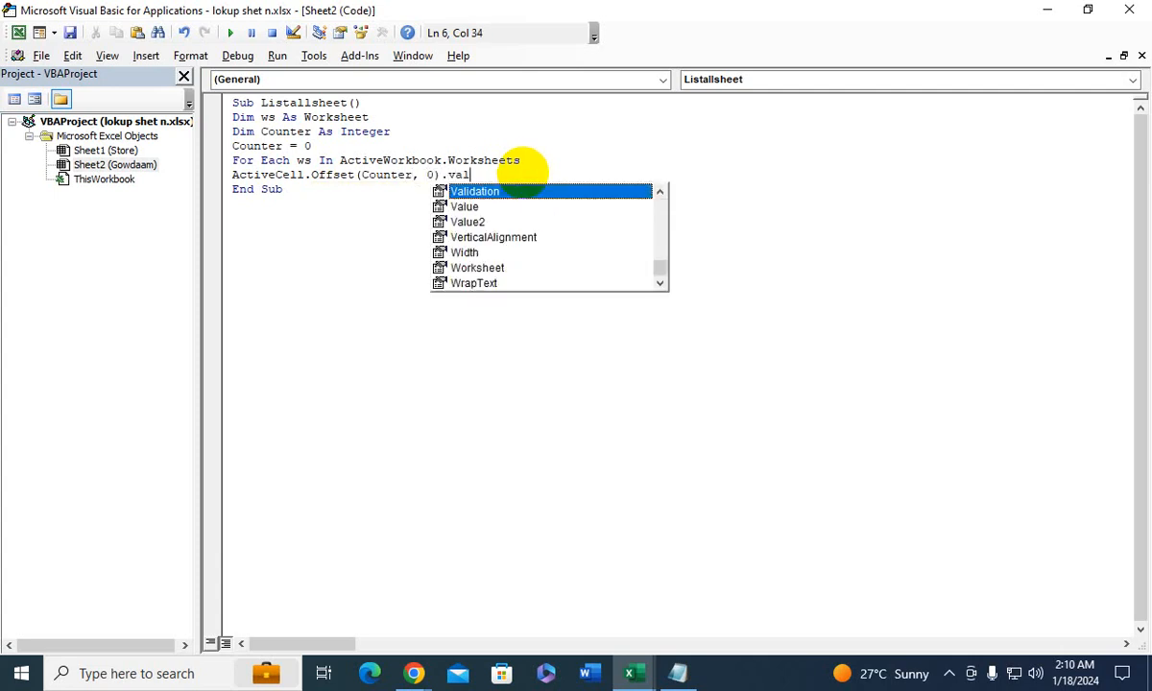
key("Tab")
type("= ")
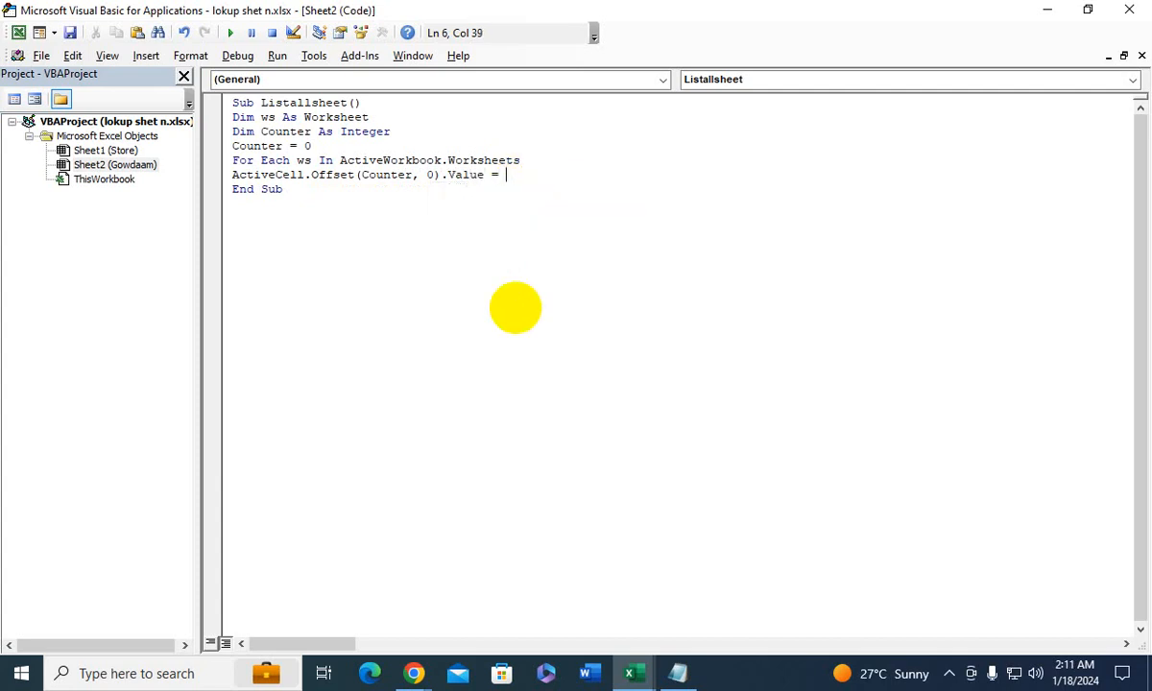
type("Ws.name")
key("Tab")
key("Return")
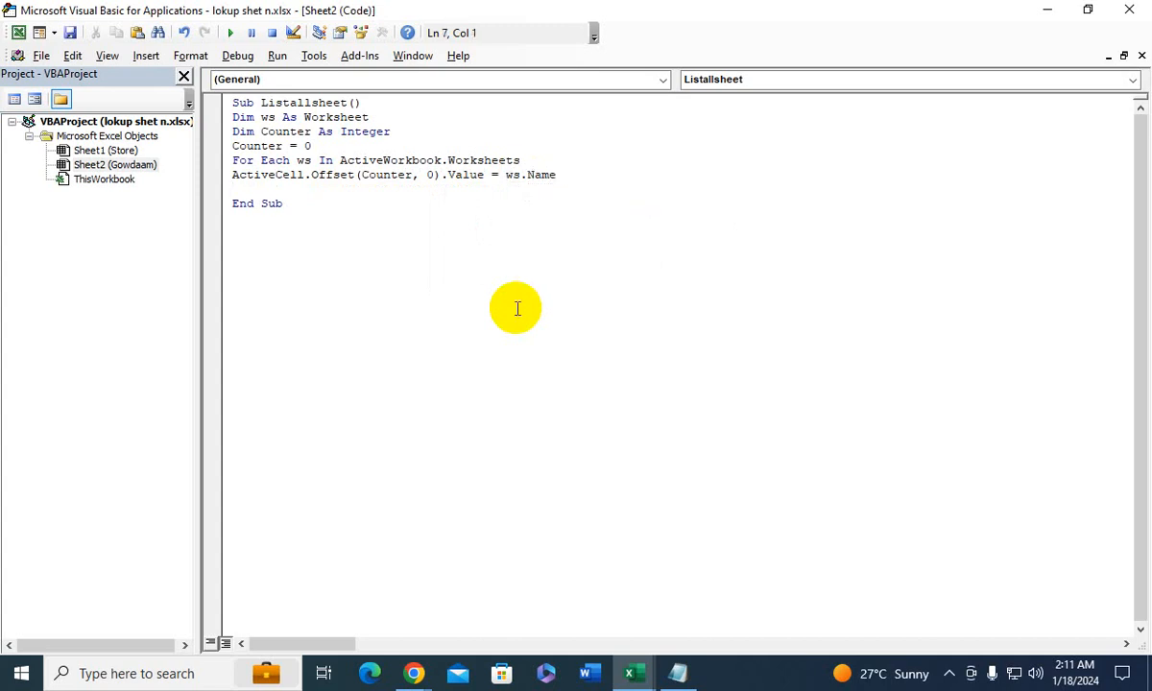
Increment the counter with Counter = Counter + 1 and close the loop with Next ws
type("Counter")
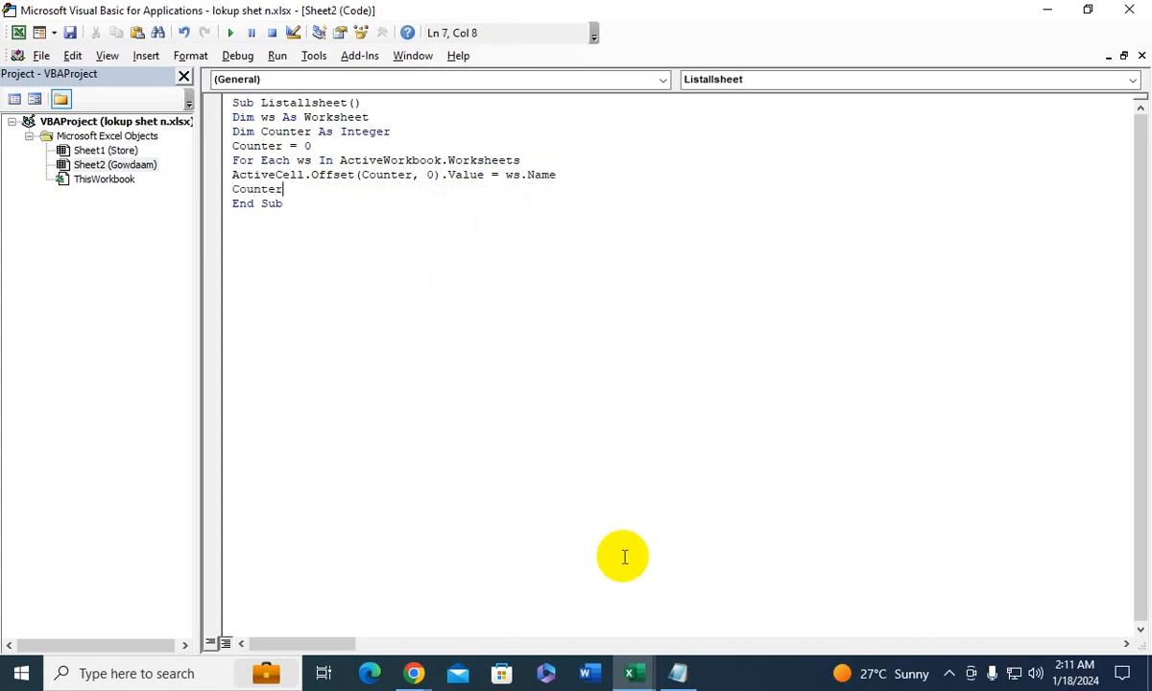
type(" = Counter +1")
key("BackSpace")
key("BackSpace")
type("1")
key("Return")
type("Ne")
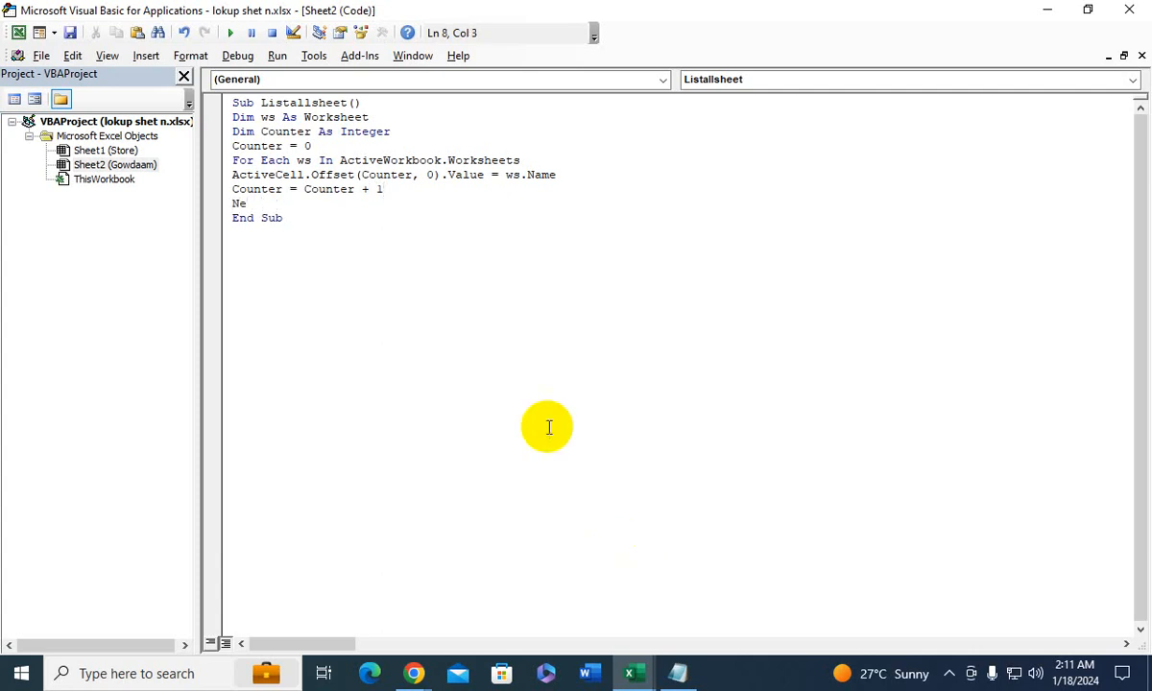
type("sxt ws")
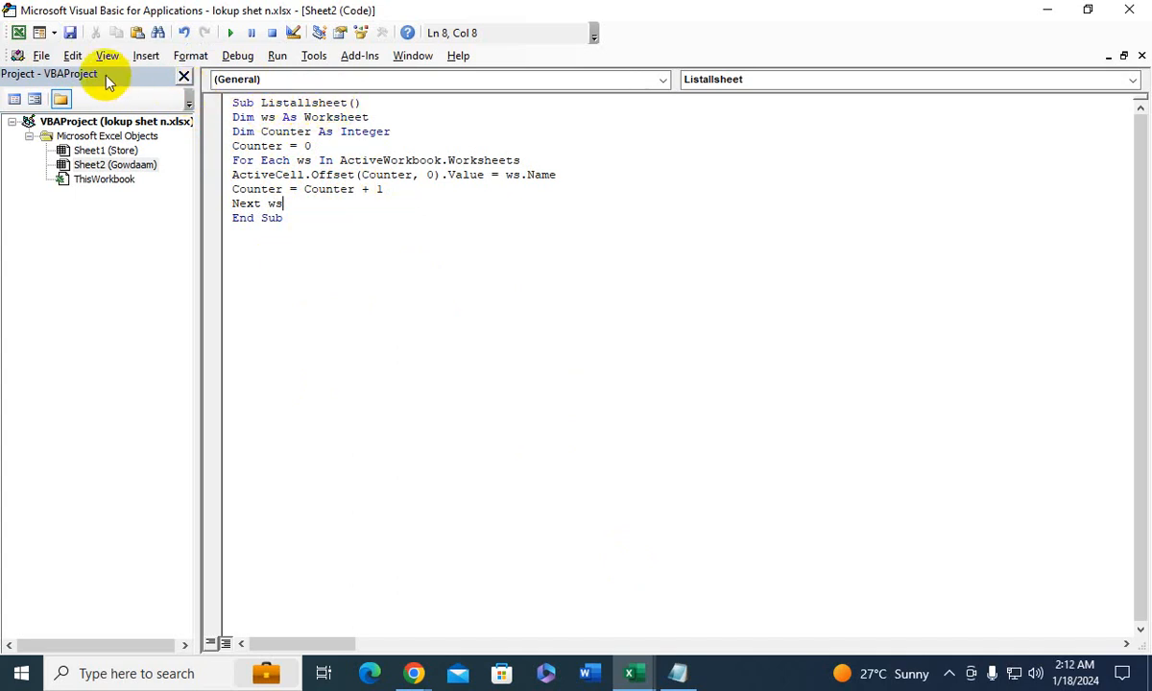
Return to the Gowdaam worksheet and run the Sheet2.Listallsheet macro with cell D9 as the active cell
left_click(21, 37)
left_click(580, 481)
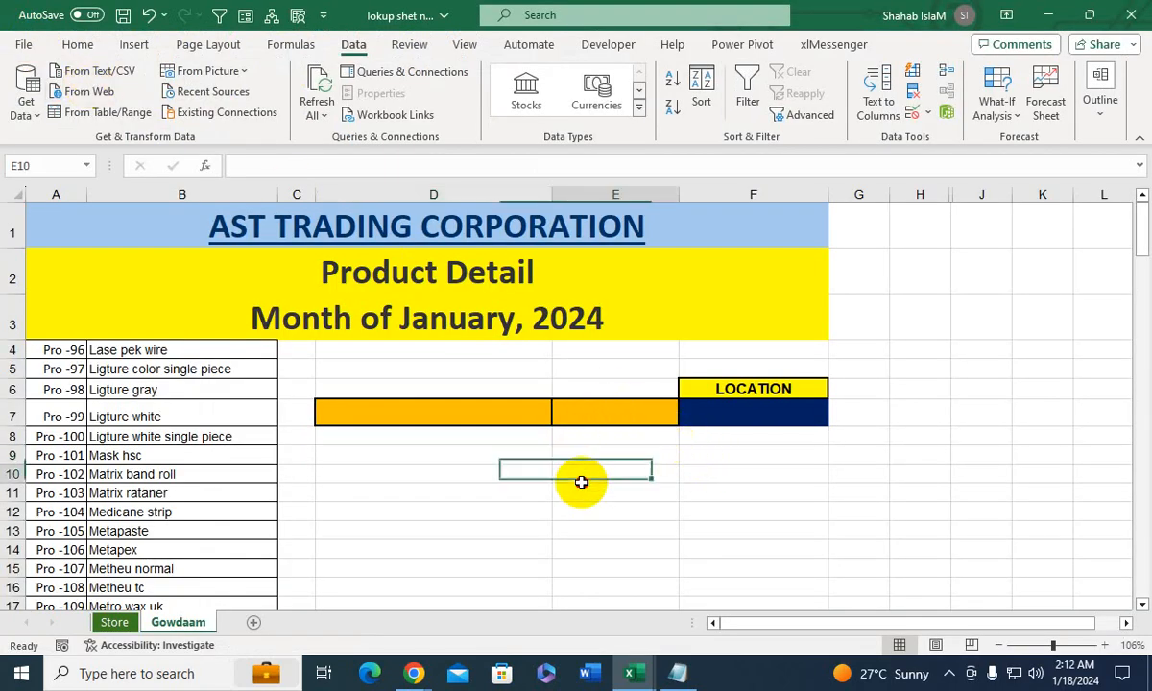
left_click(486, 457)
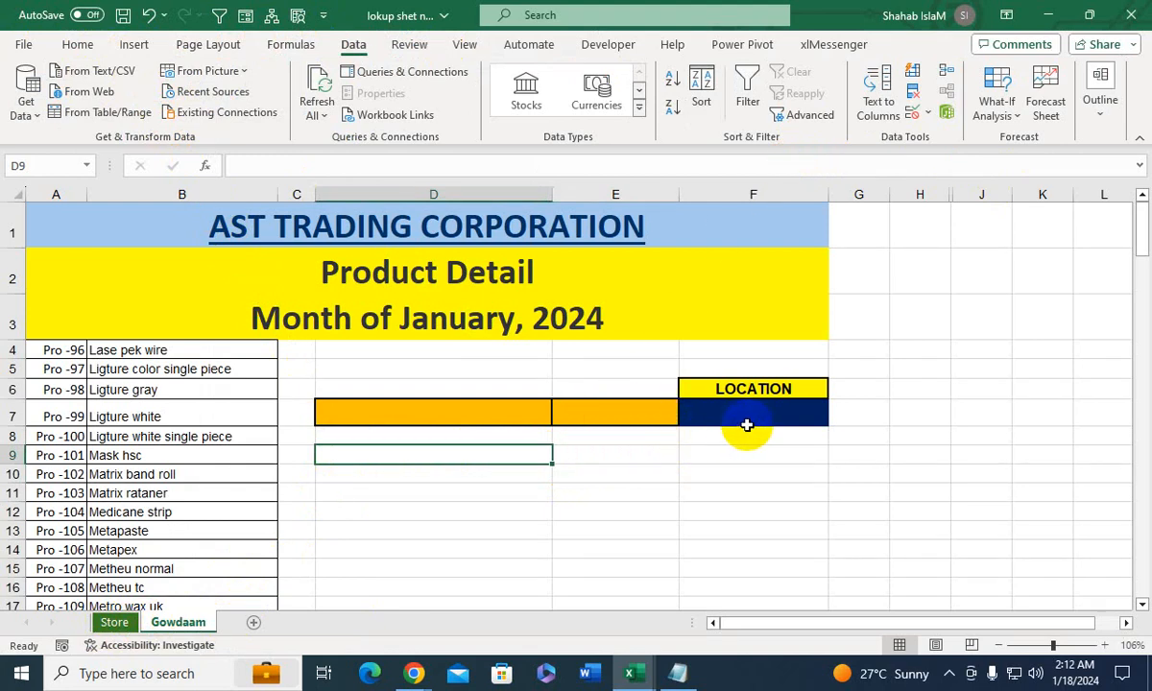
left_click(465, 47)
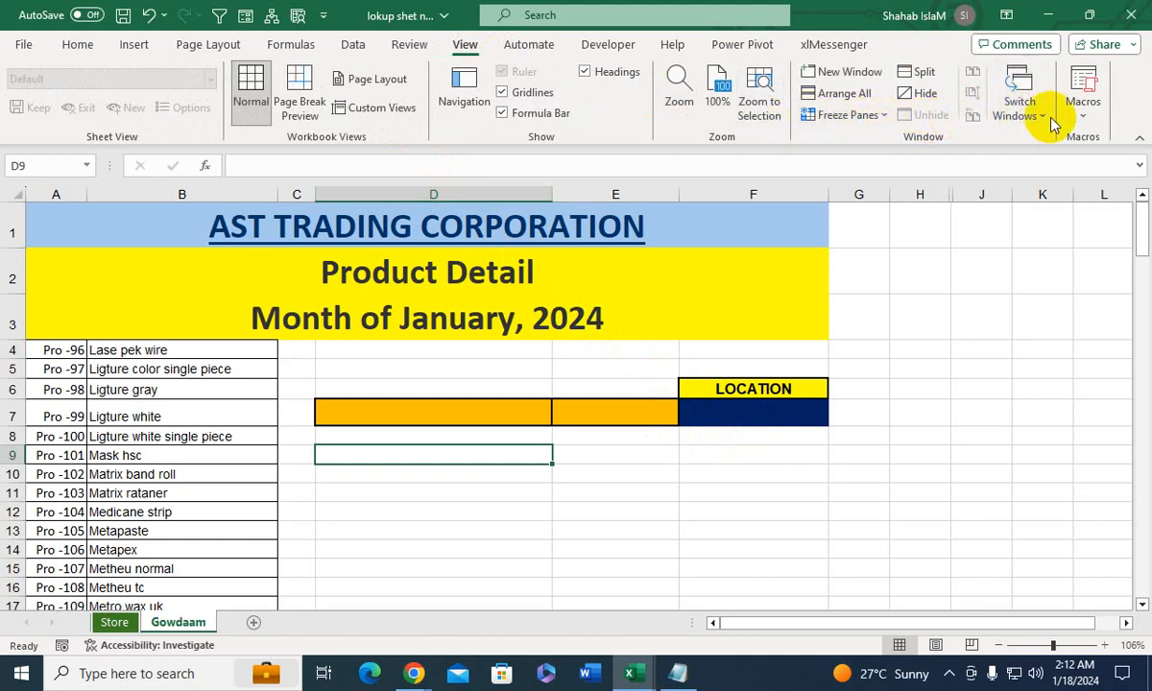
left_click(1081, 101)
left_click(1028, 139)
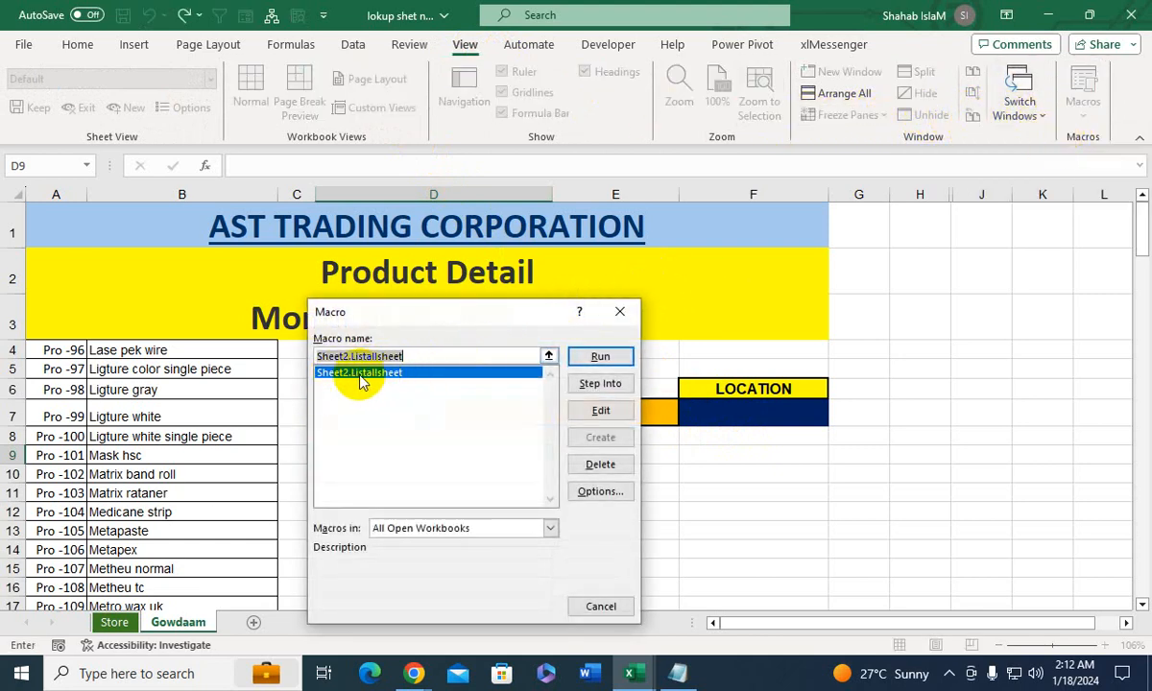
left_click(577, 356)
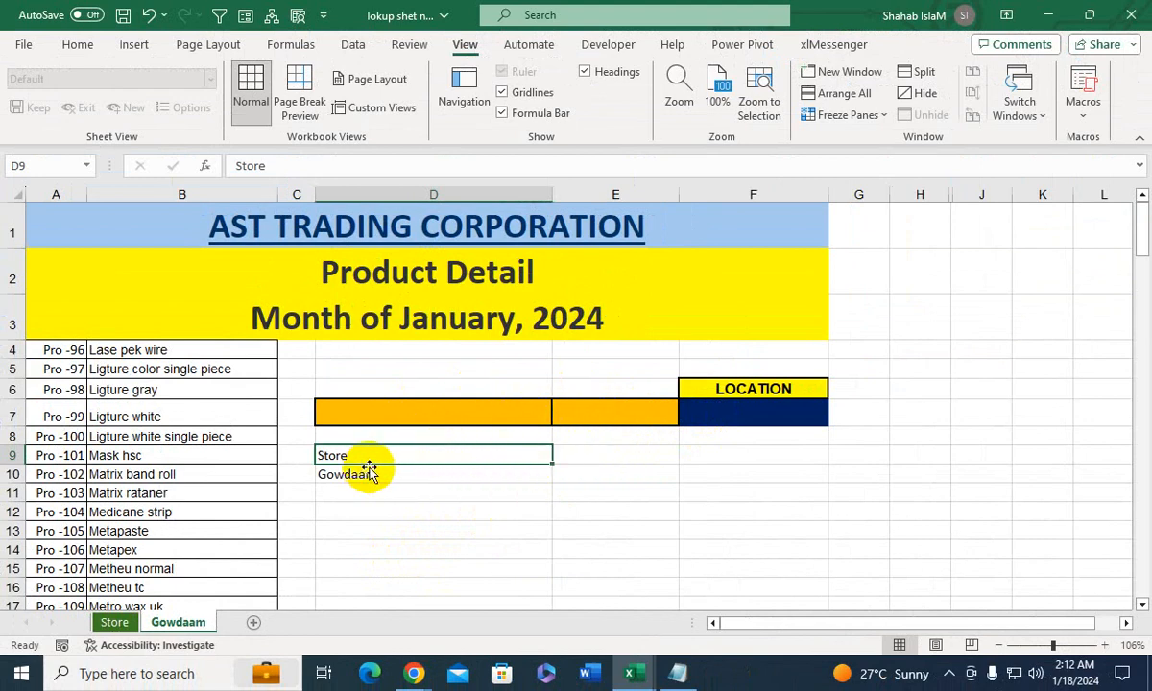
Add List data validation to the LOCATION cell F7 using =$D$9:$D$10 as the source
left_click(741, 411)
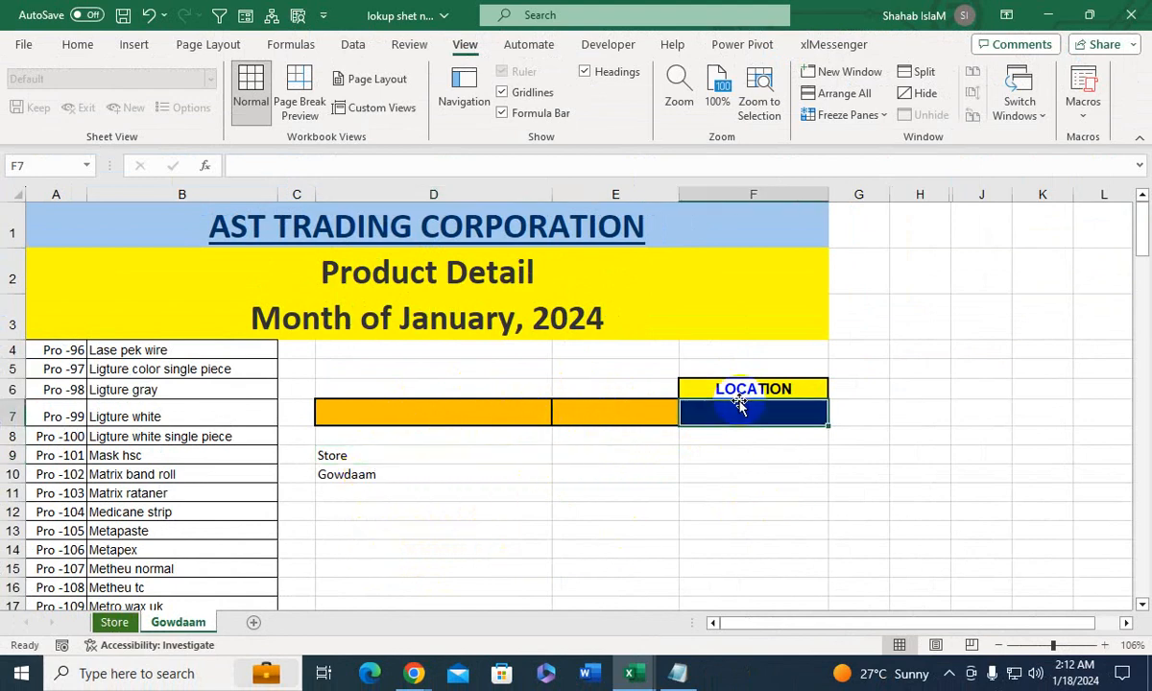
left_click(353, 44)
left_click(920, 113)
left_click(926, 141)
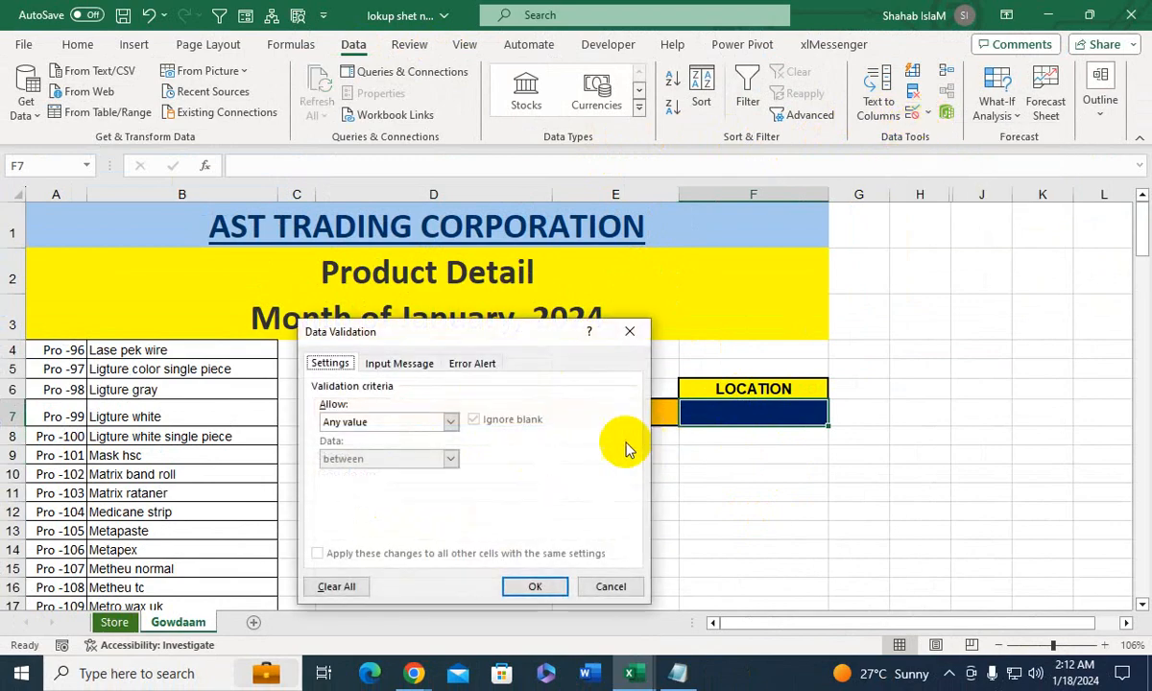
left_click(401, 426)
left_click(380, 476)
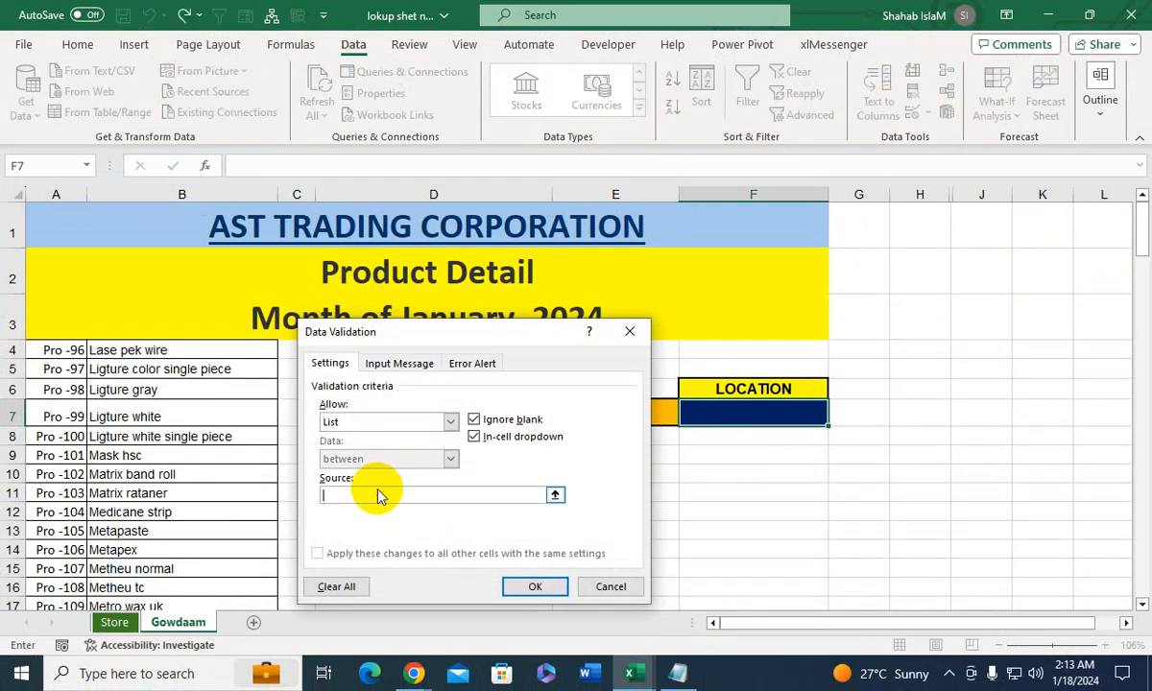
left_click_drag(386, 350, 588, 268)
left_click_drag(427, 455, 412, 473)
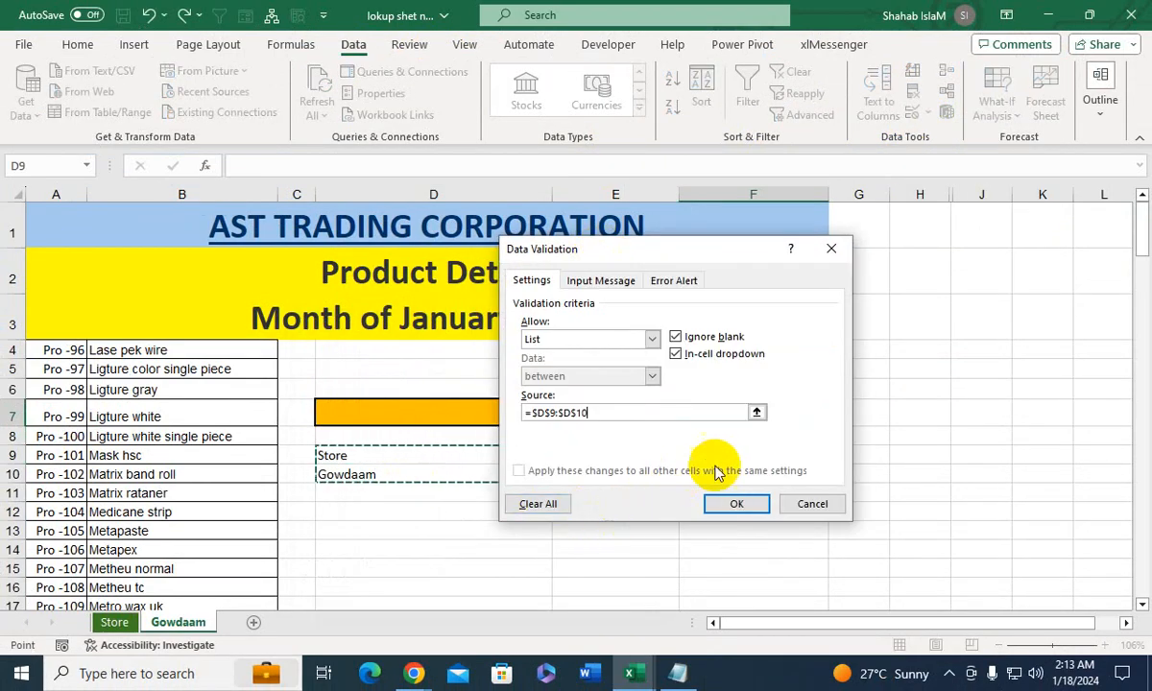
left_click(717, 503)
Choose Store as the location in F7 and Ligture white single piece as the product in D7
left_click(838, 418)
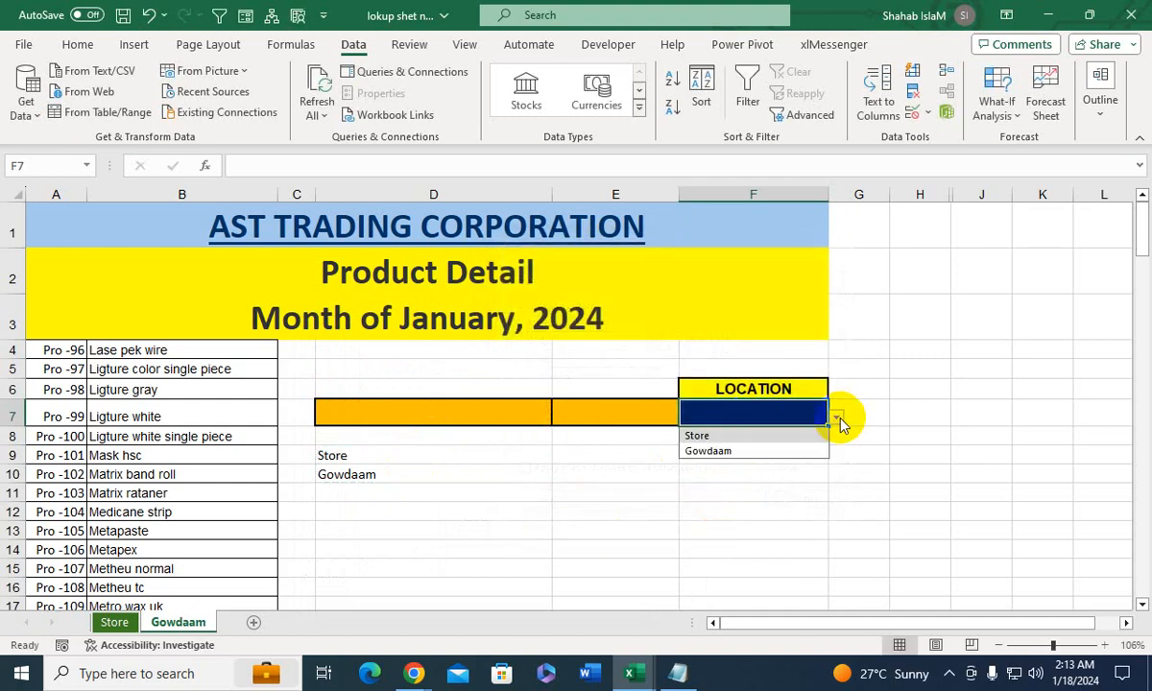
left_click(802, 437)
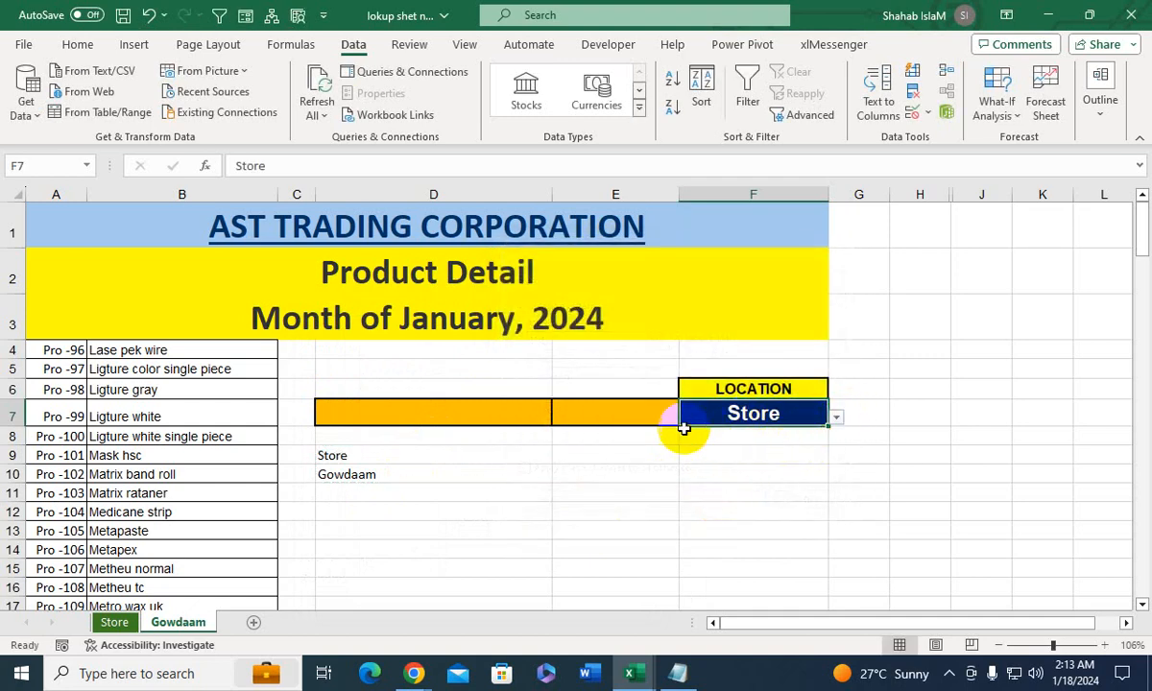
left_click(510, 425)
left_click(559, 417)
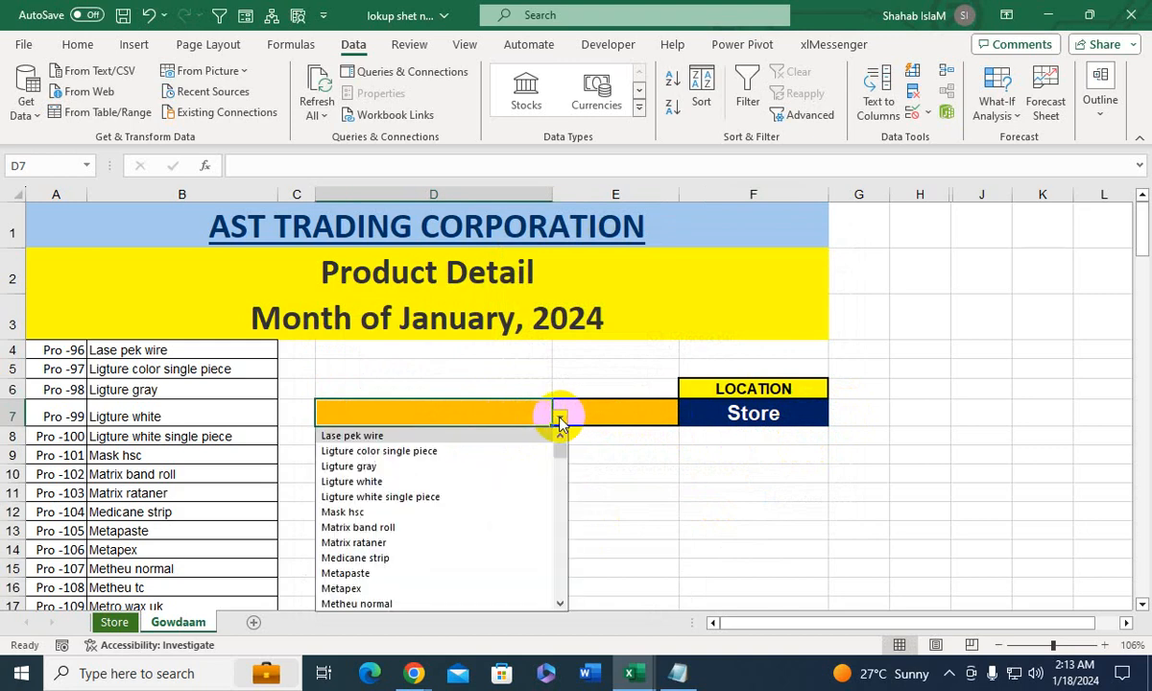
left_click(446, 497)
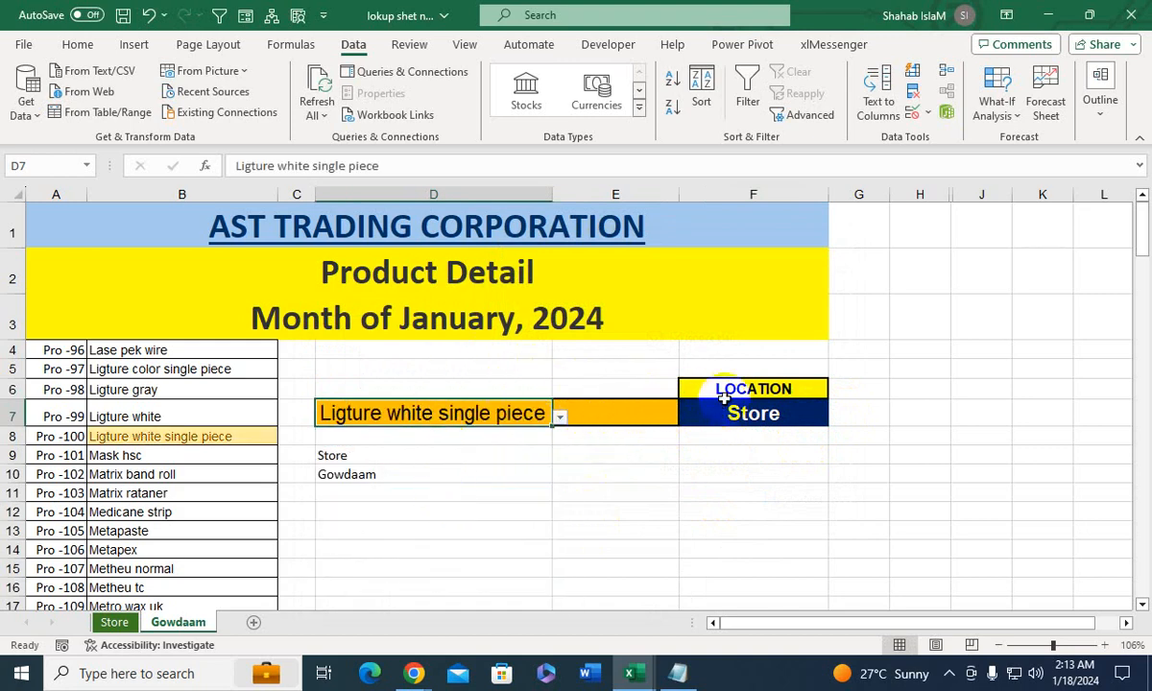
Start an IF formula in E7 that tests whether the location in F7 equals "Gowdaam"
left_click(600, 412)
type("=if")
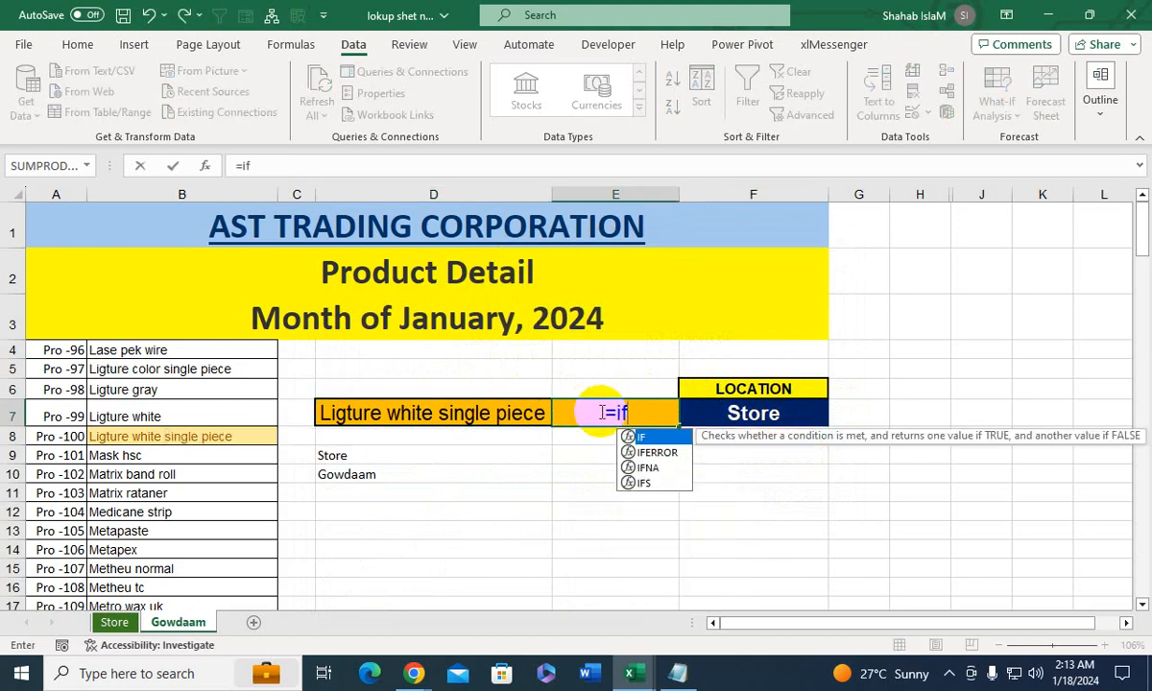
key("Tab")
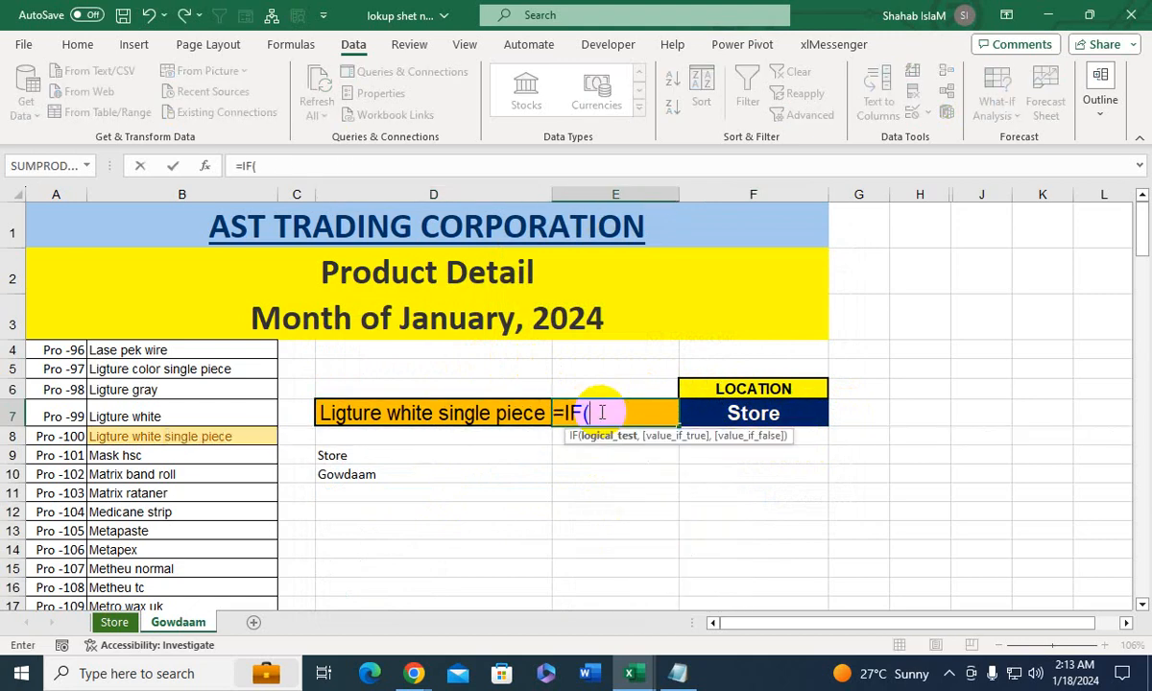
left_click(768, 412)
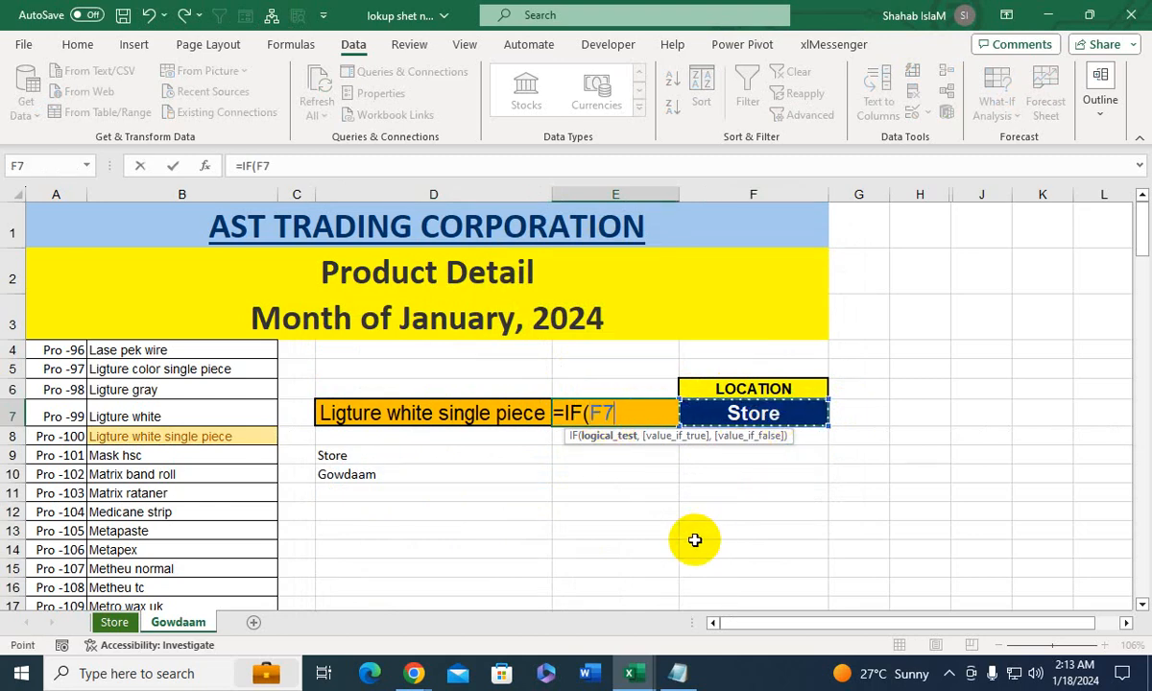
type("=-")
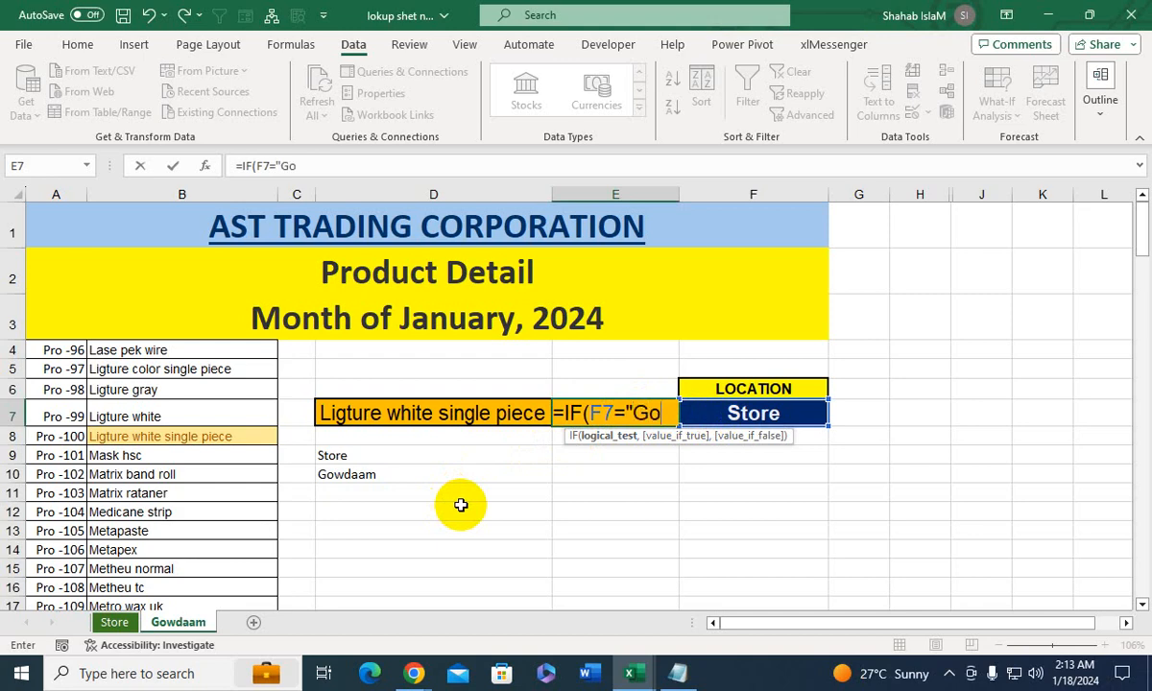
type("daam")
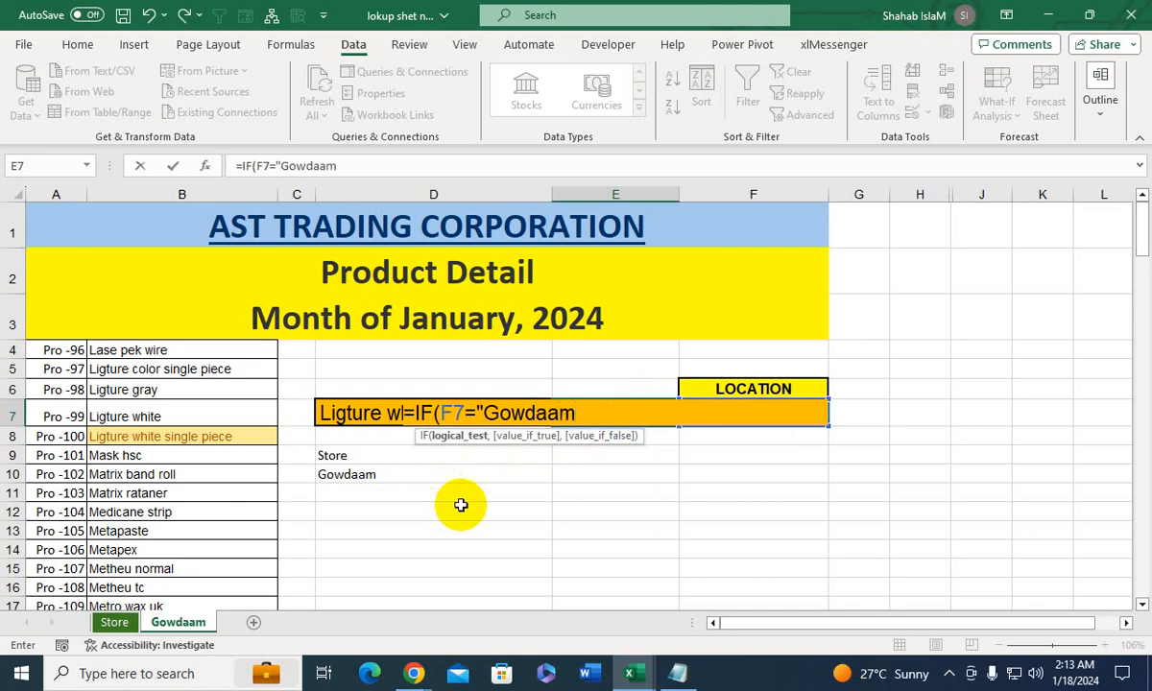
type("\",")
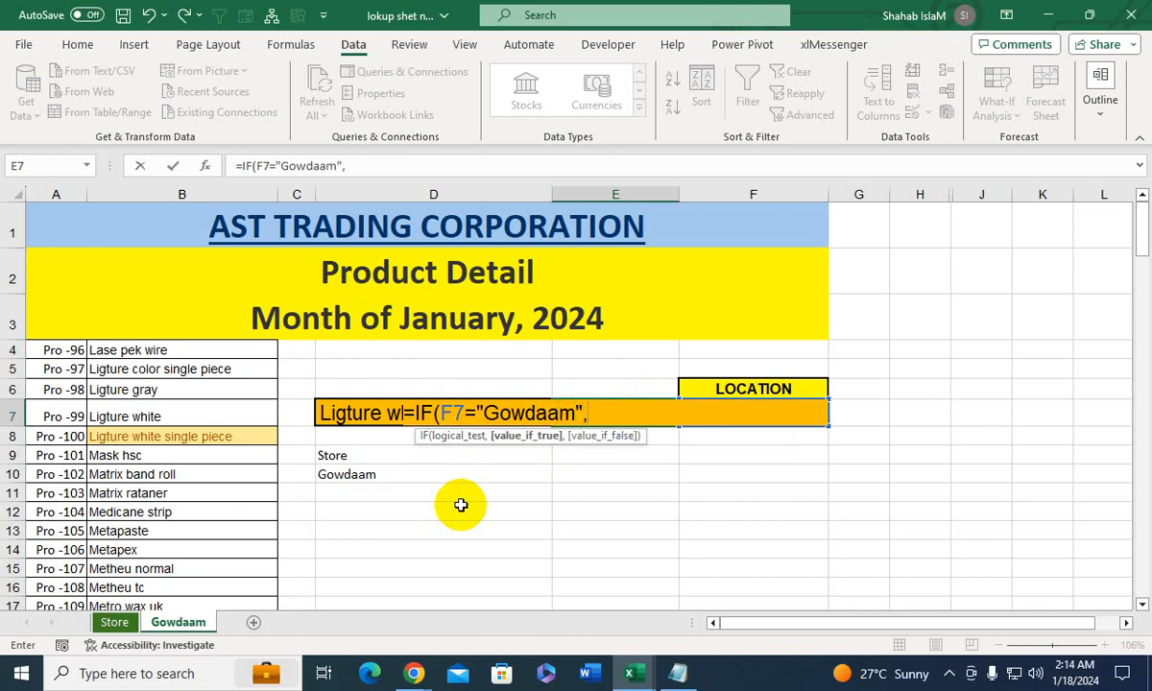
Add COUNTIF(B4:B69,0) on the Gowdaam product list as the IF formula's value if true
type("coui")
key("BackSpace")
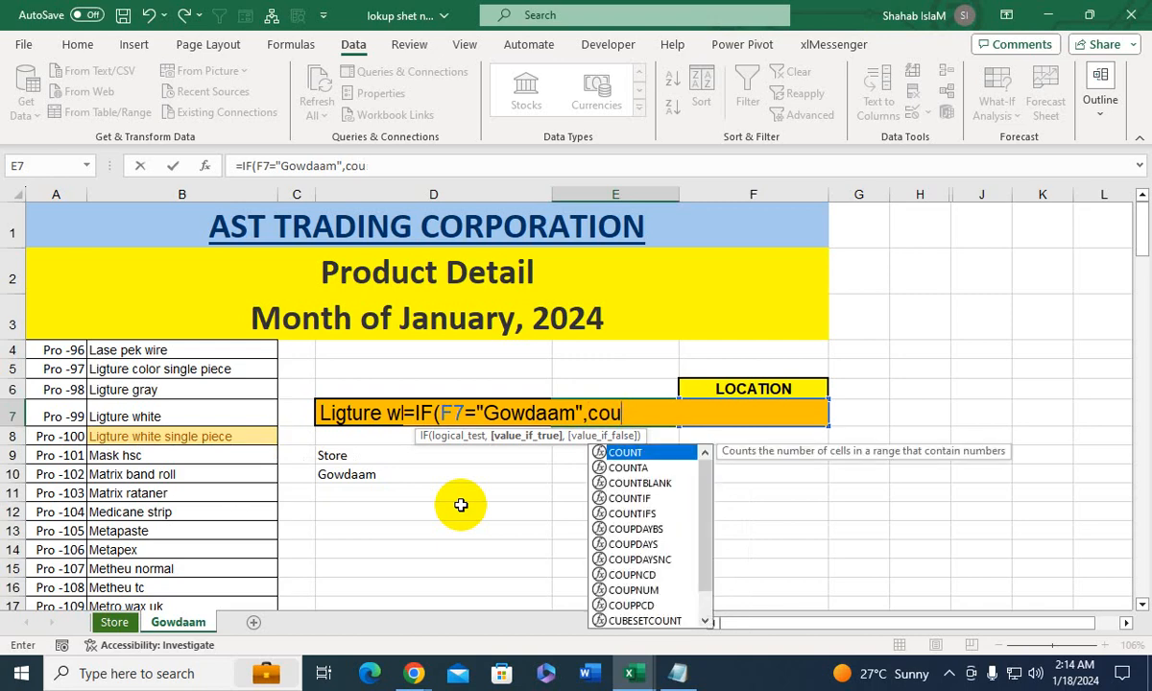
type("nti")
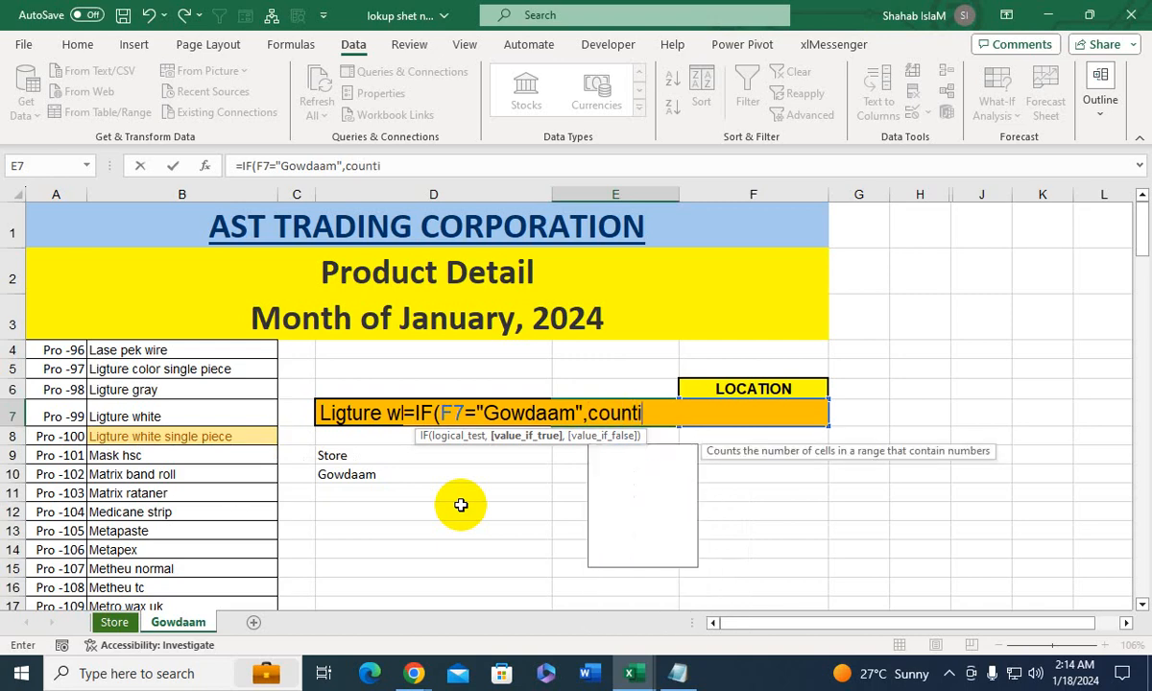
key("Tab")
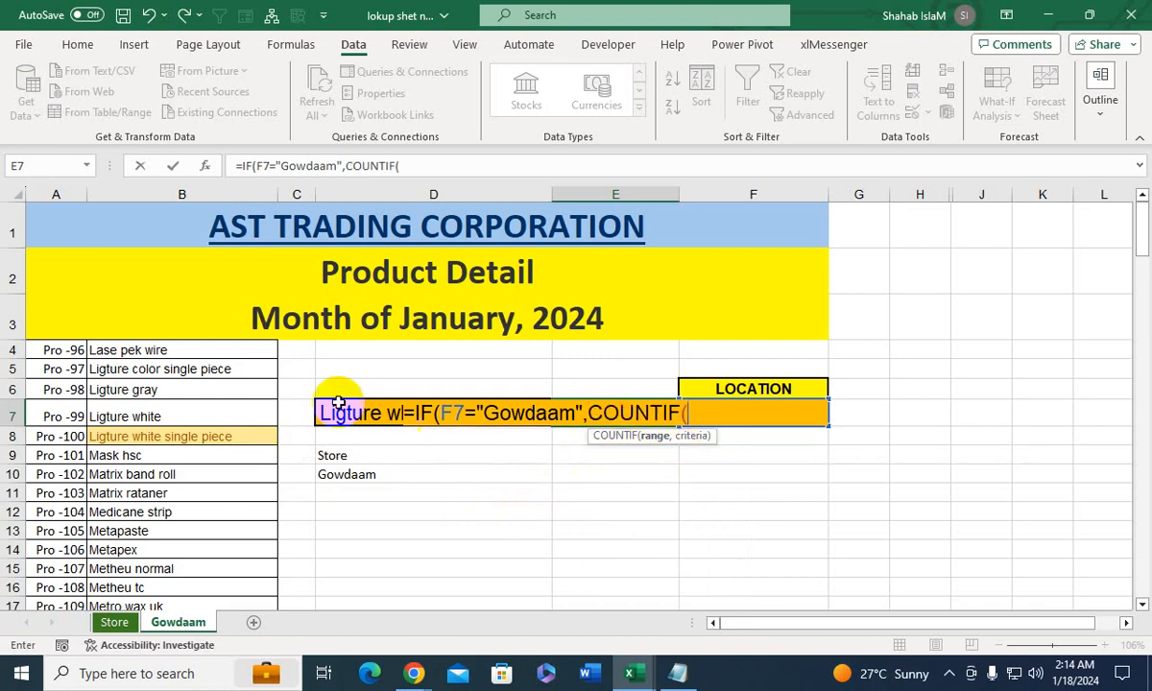
left_click(215, 346)
key("Up")
key("Down")
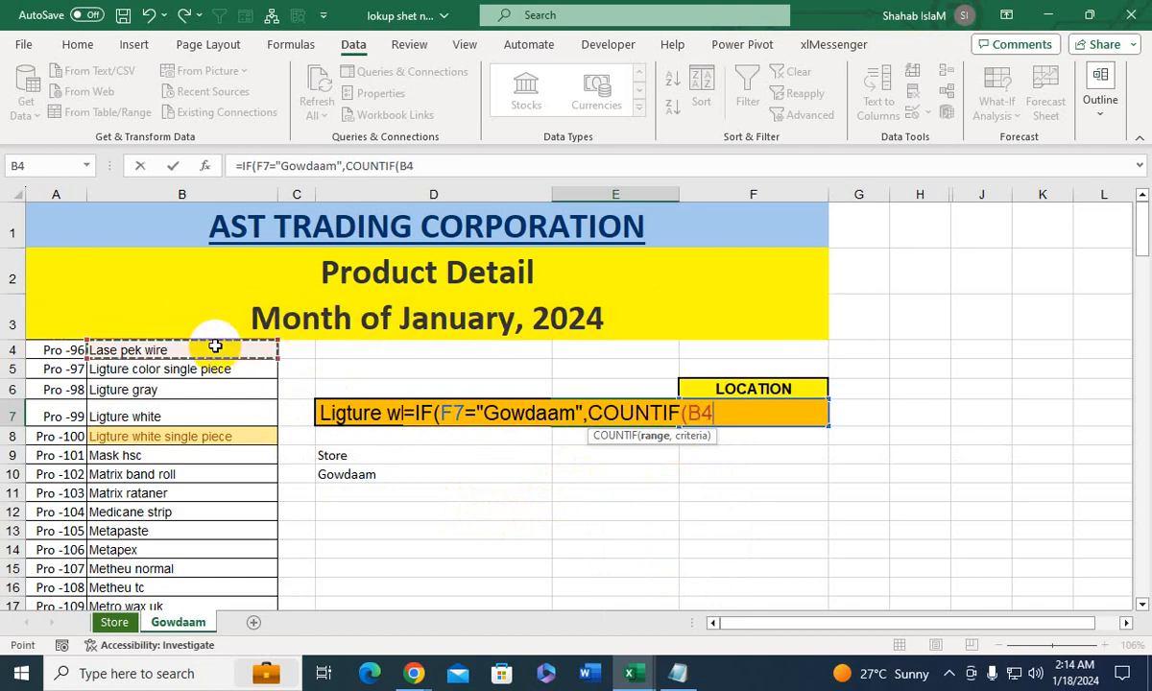
key("ctrl+shift+Down")
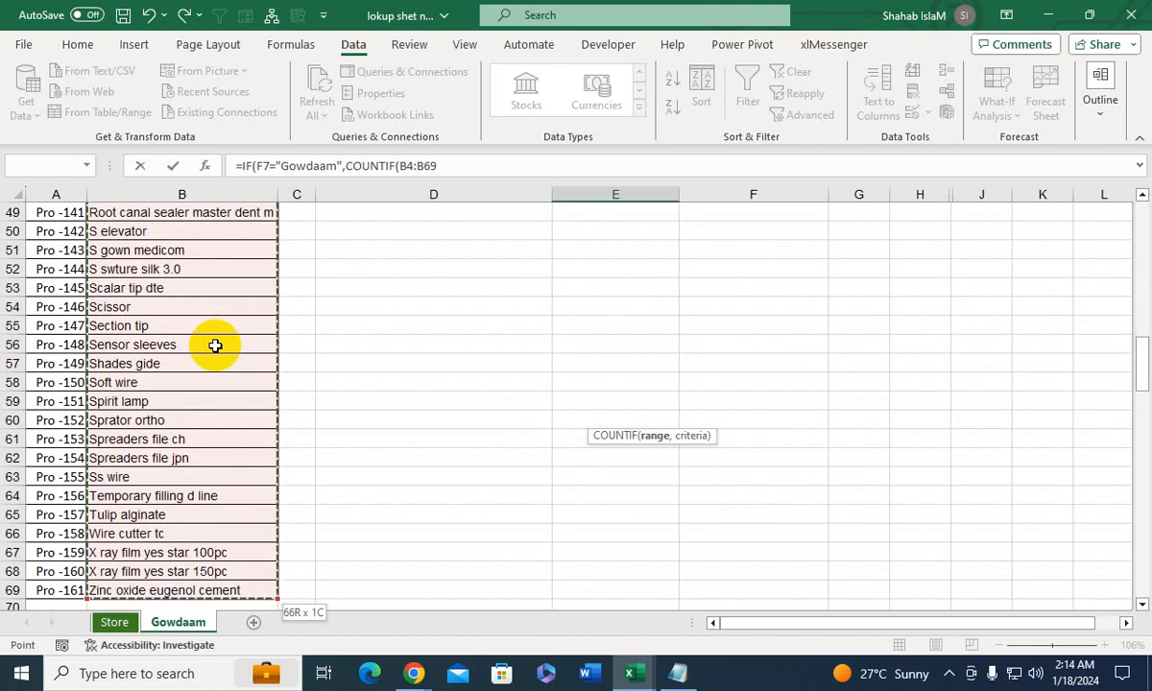
type(",0)")
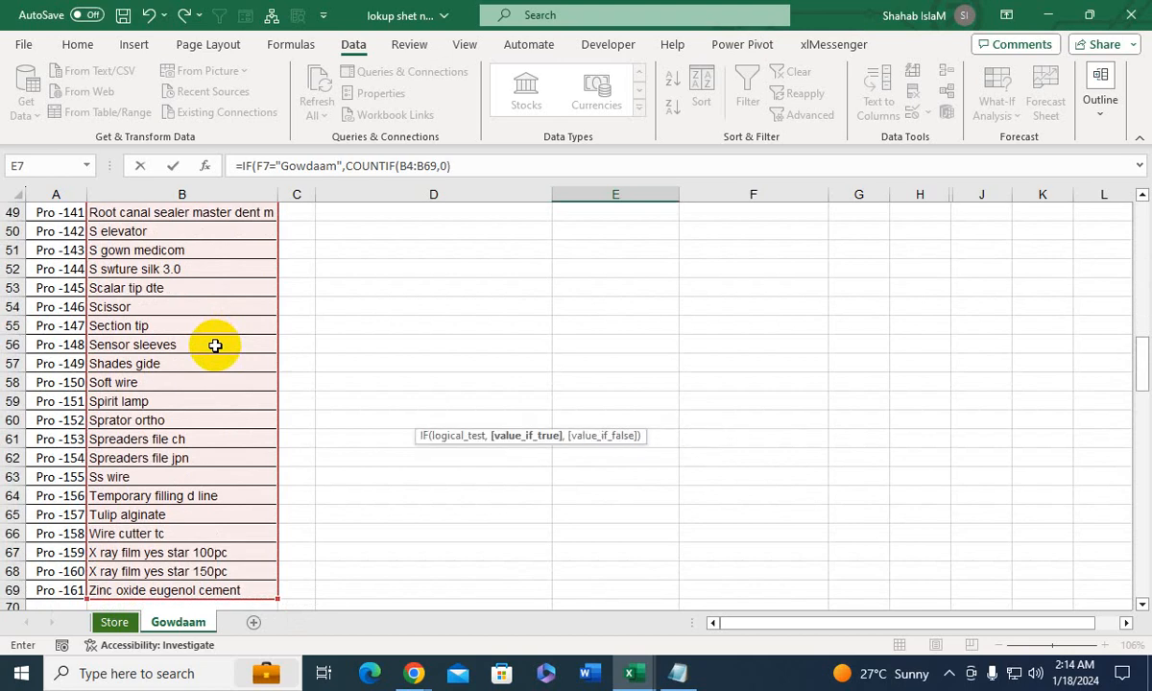
type(",")
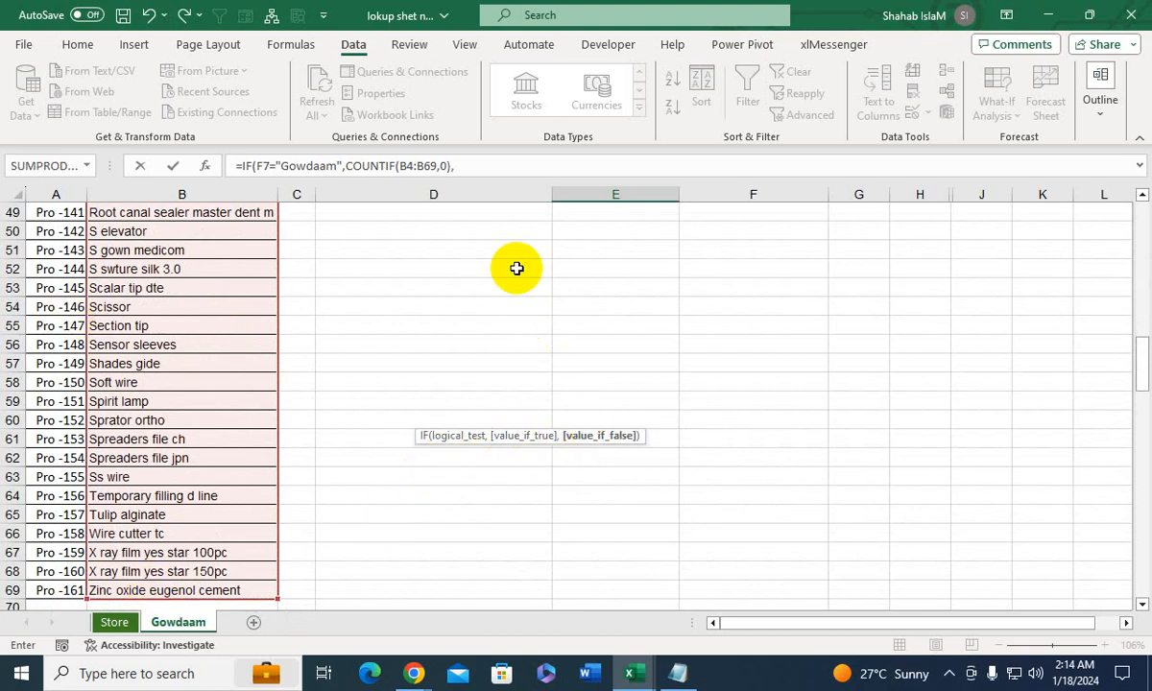
Begin a second COUNTIF as the value if false, with the Store sheet's product range B6:B100 as its range
left_click(475, 163)
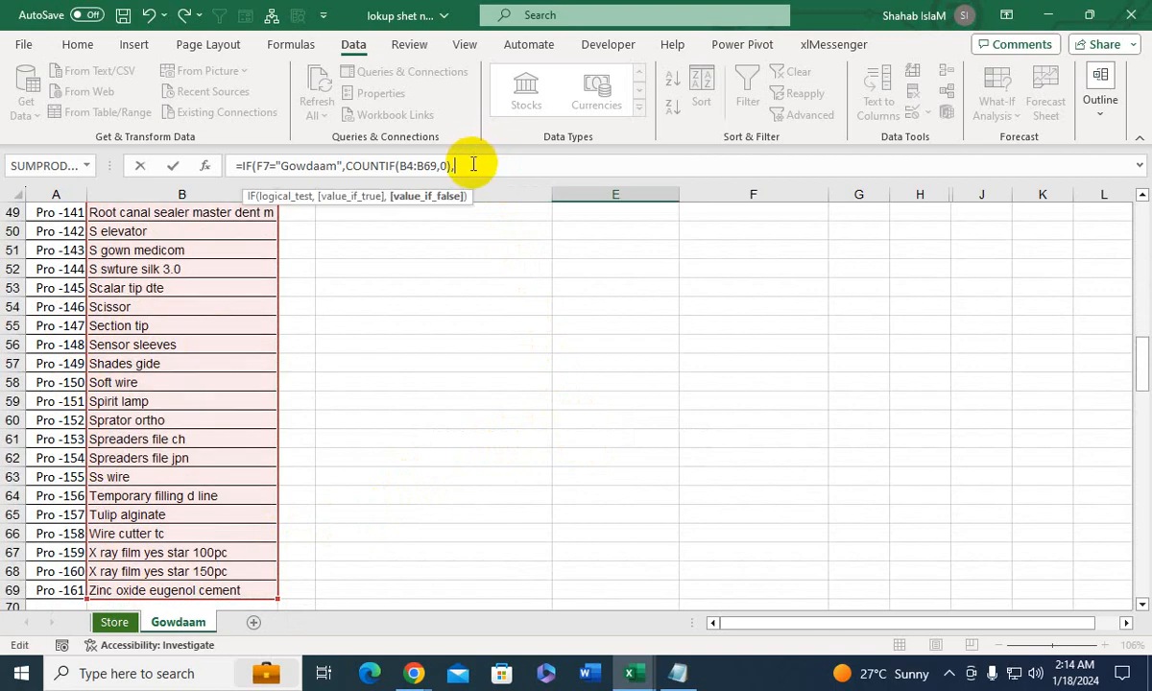
type("countif")
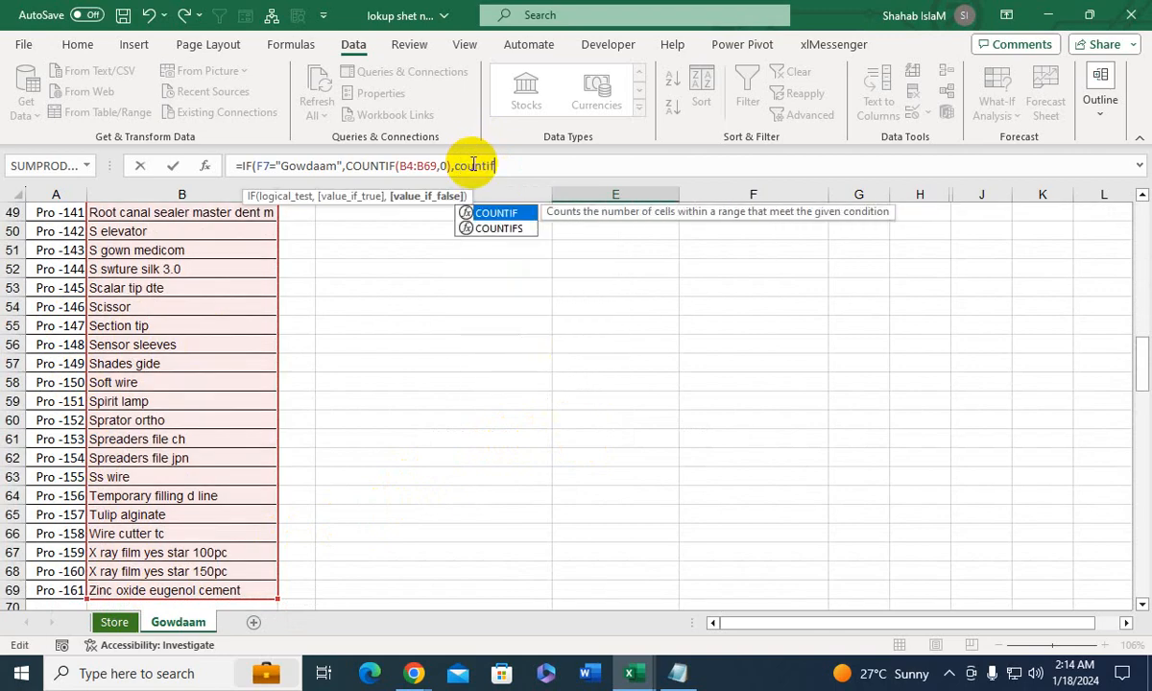
key("Tab")
left_click(114, 622)
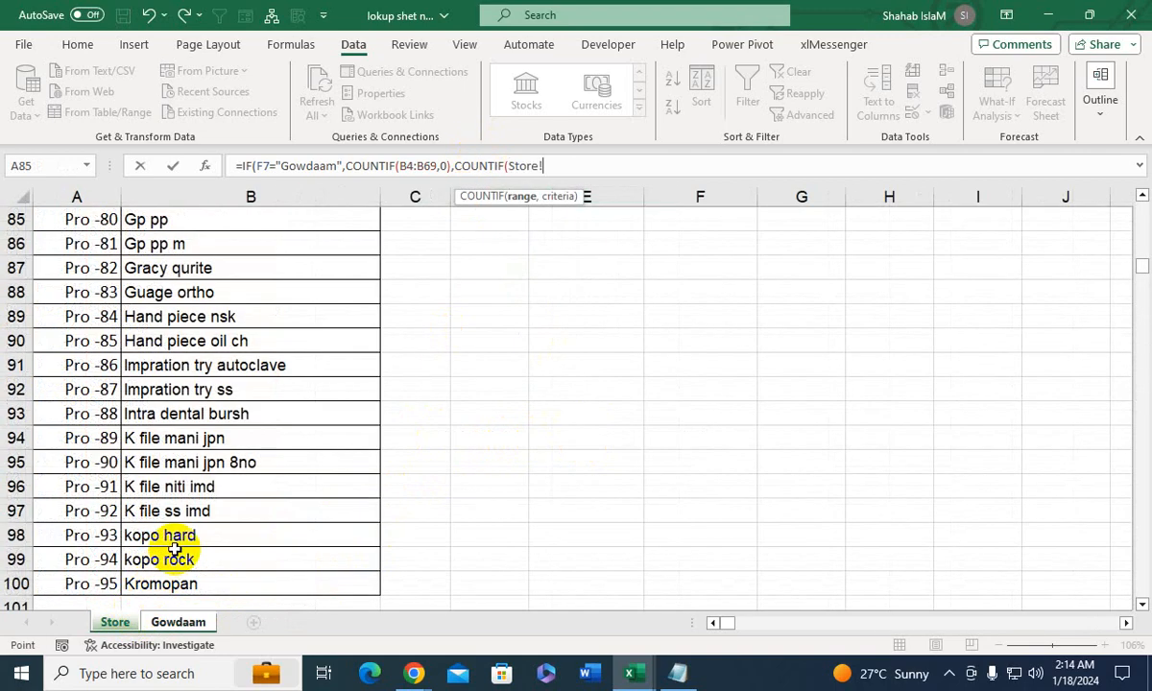
left_click(226, 437)
key("ctrl+Up")
key("Down")
key("ctrl+shift+Down")
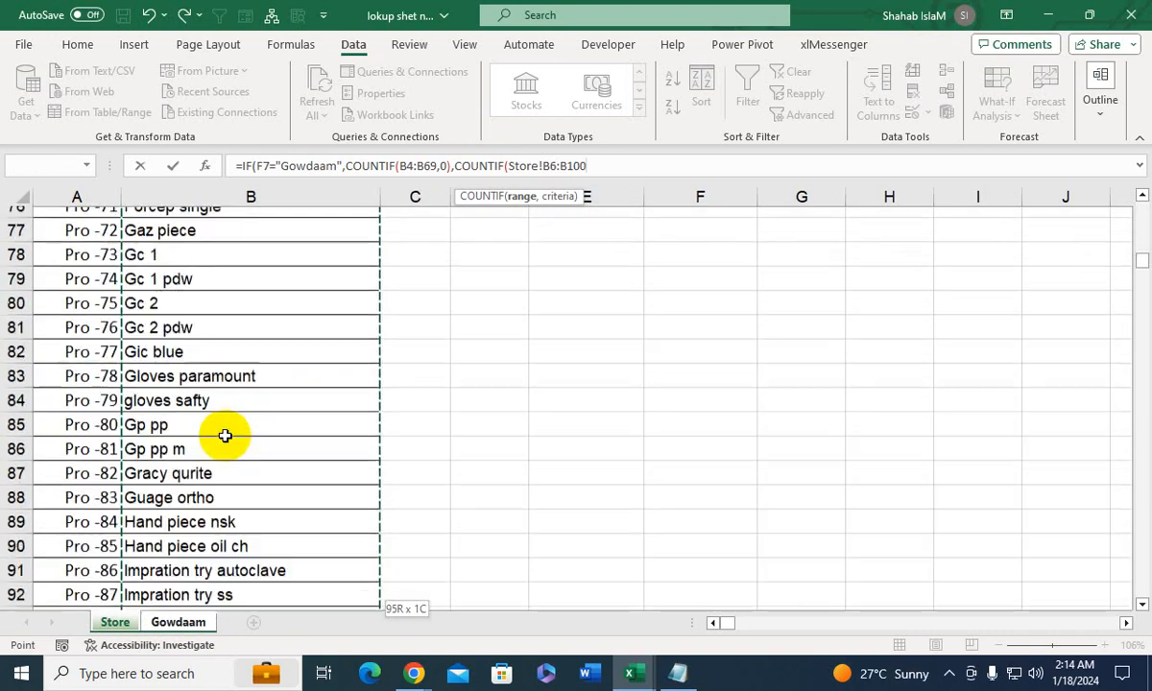
type(",")
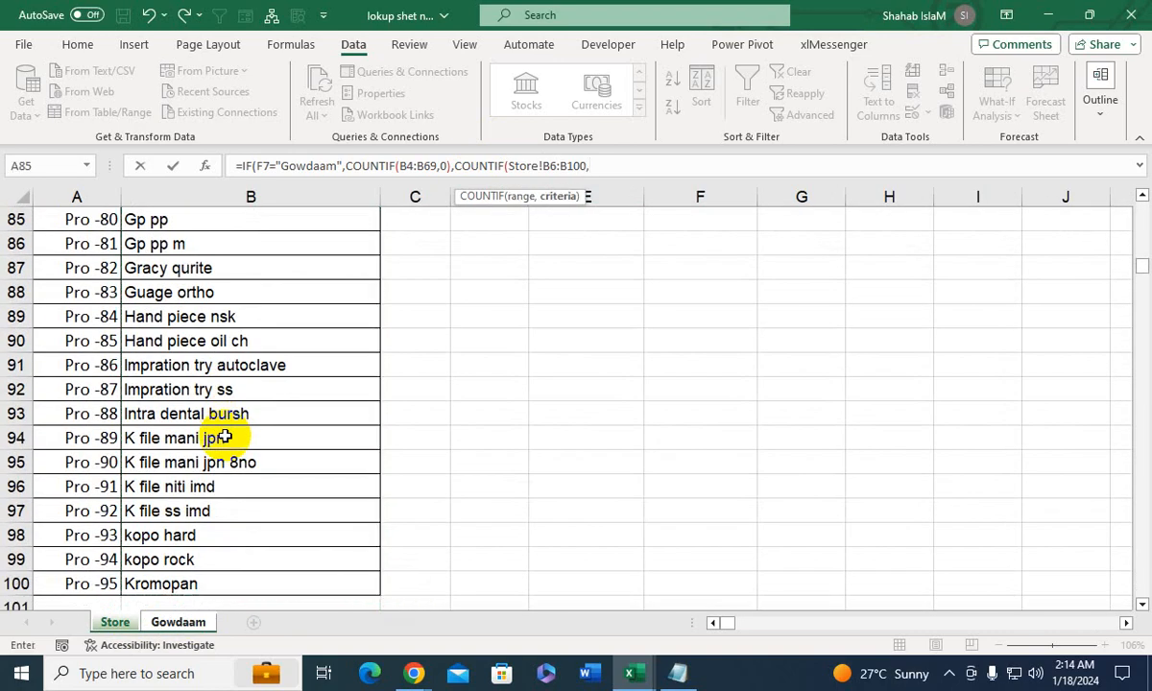
Use the selected product in Gowdaam!D7 as the criterion of the Store COUNTIF
key("ctrl+Up")
key("ctrl+Up")
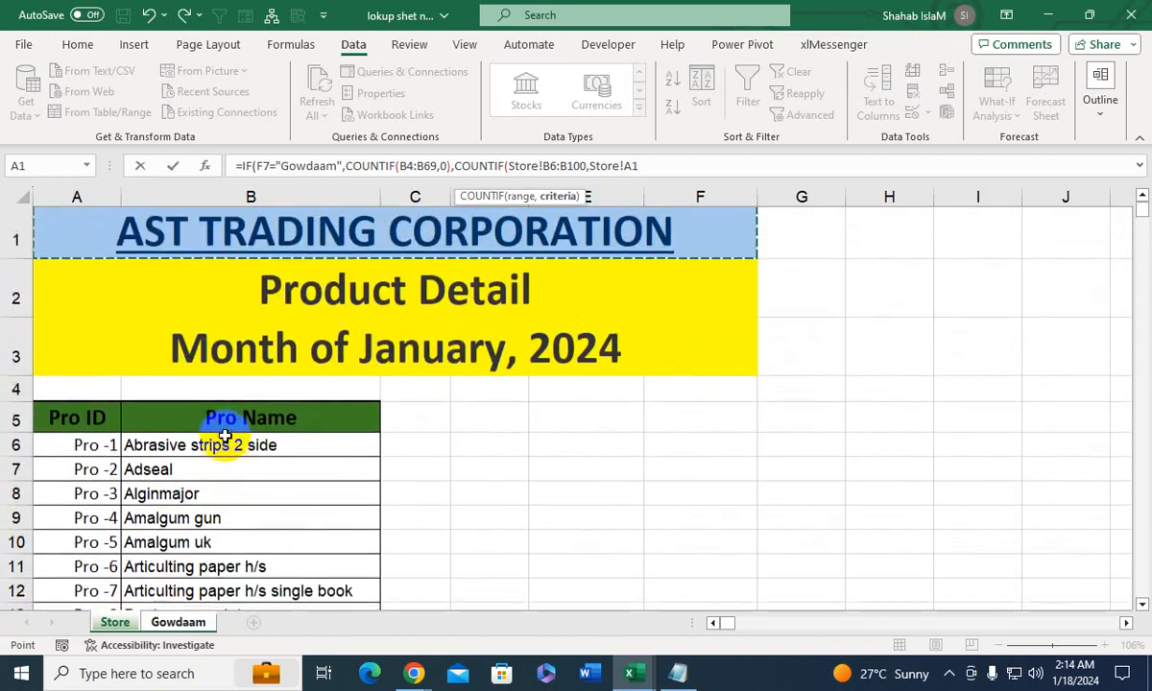
left_click(192, 622)
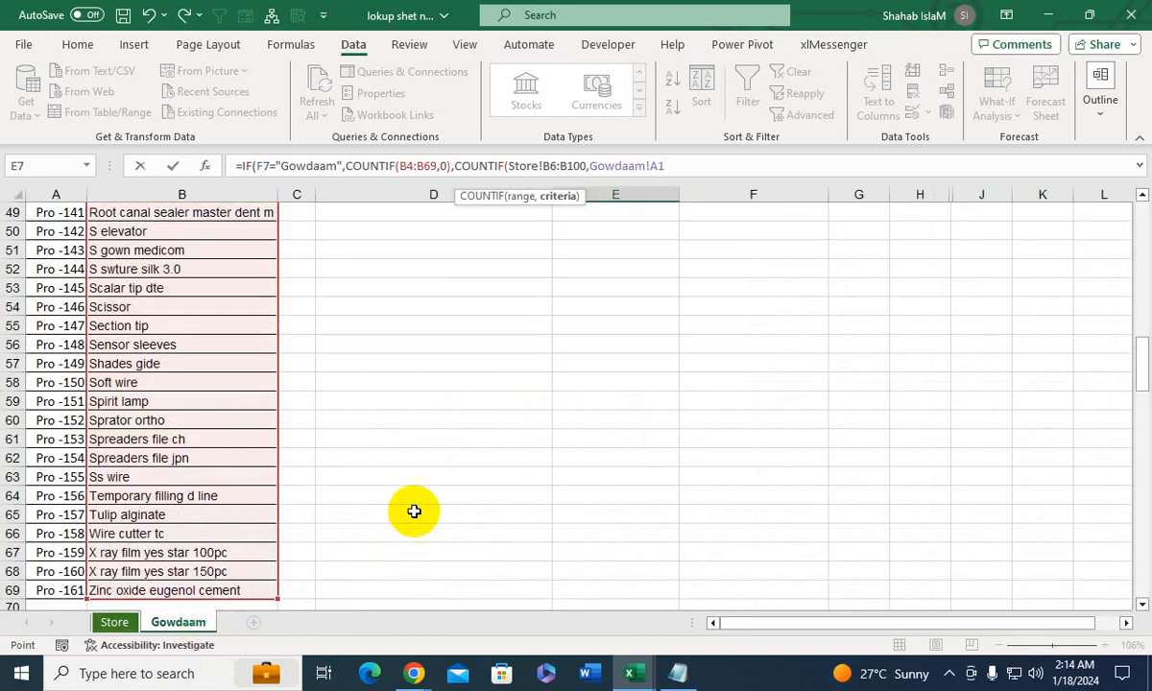
left_click(499, 421)
key("ctrl+Up")
key("ctrl+Up")
key("ctrl+Up")
key("ctrl+Up")
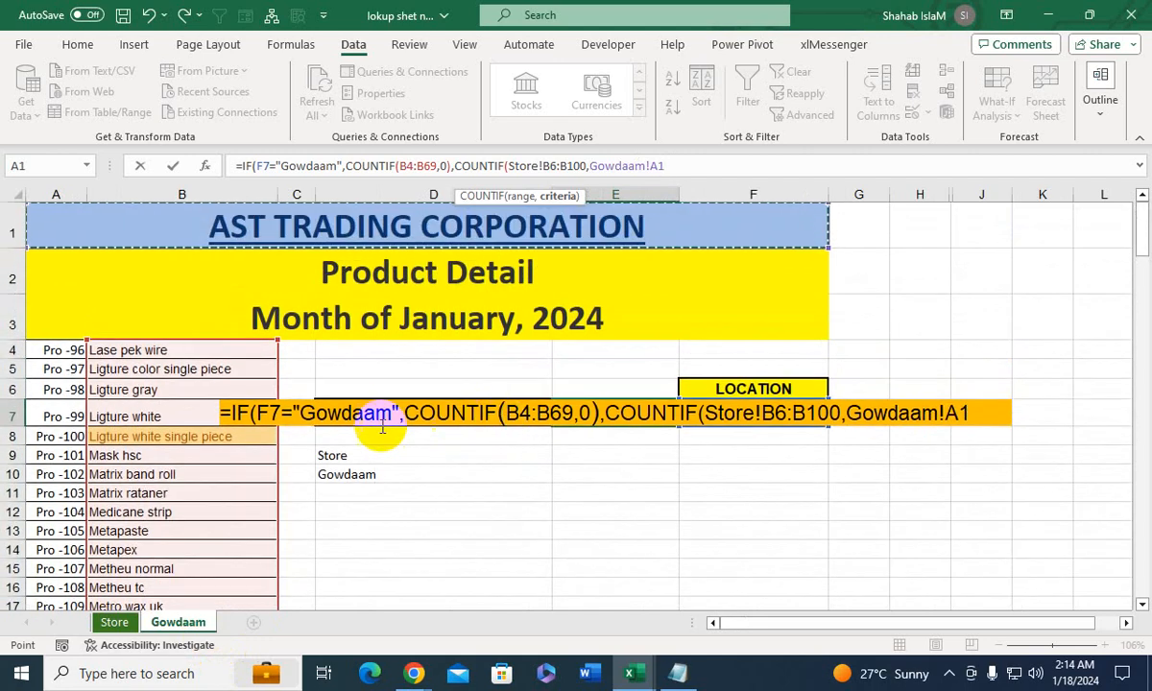
left_click(395, 387)
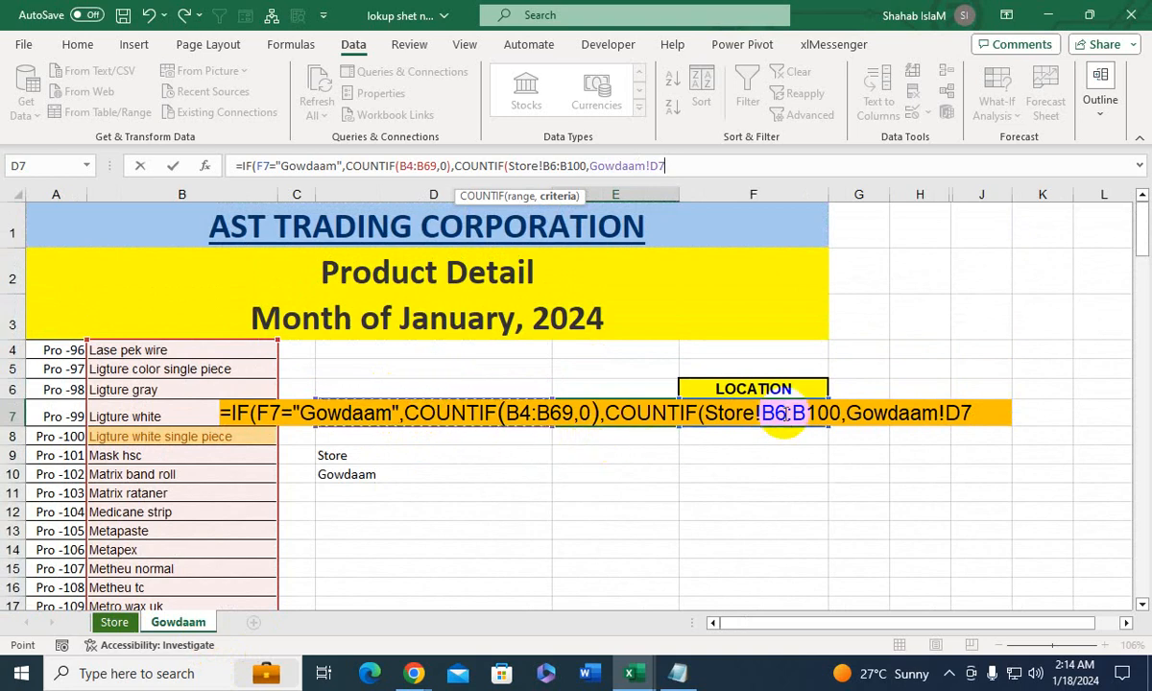
left_click(979, 410)
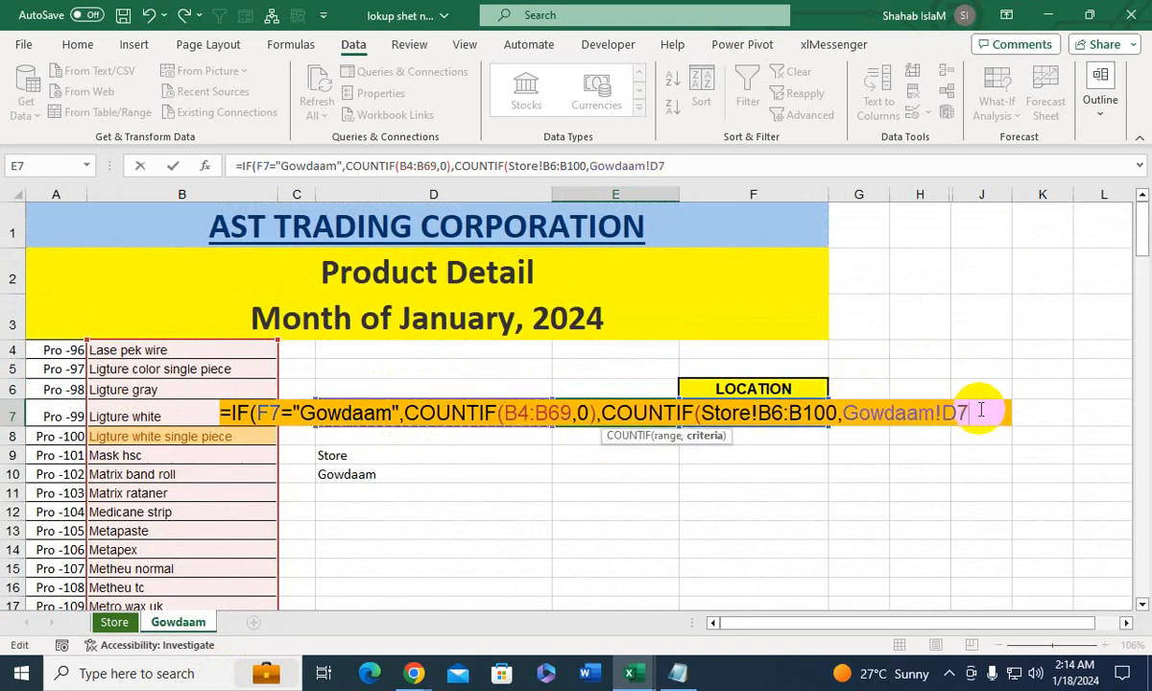
Replace the first COUNTIF's criterion with Gowdaam!D7 and enter the formula in E7
double_click(581, 414)
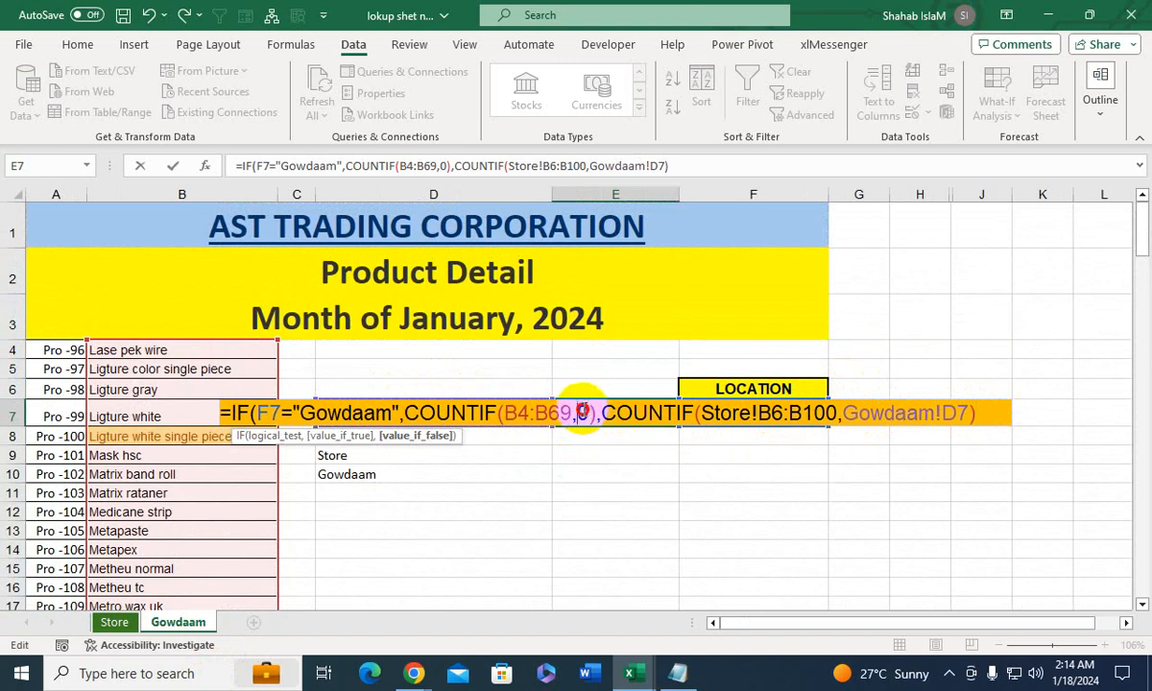
left_click(470, 389)
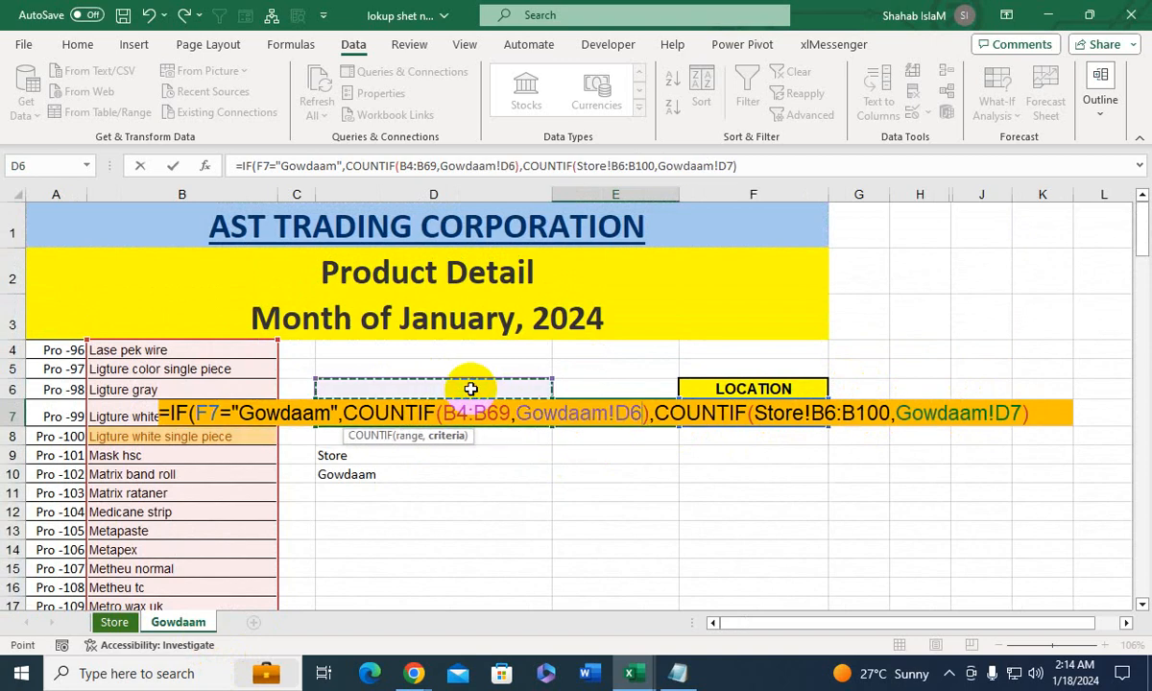
key("Down")
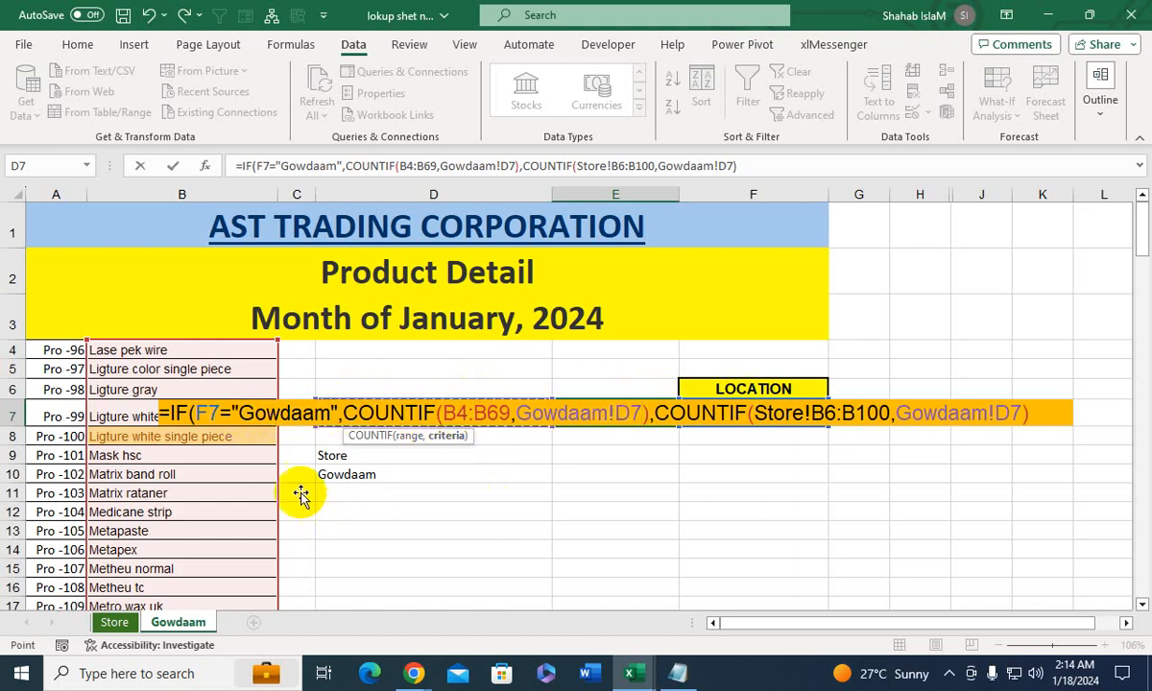
double_click(546, 414)
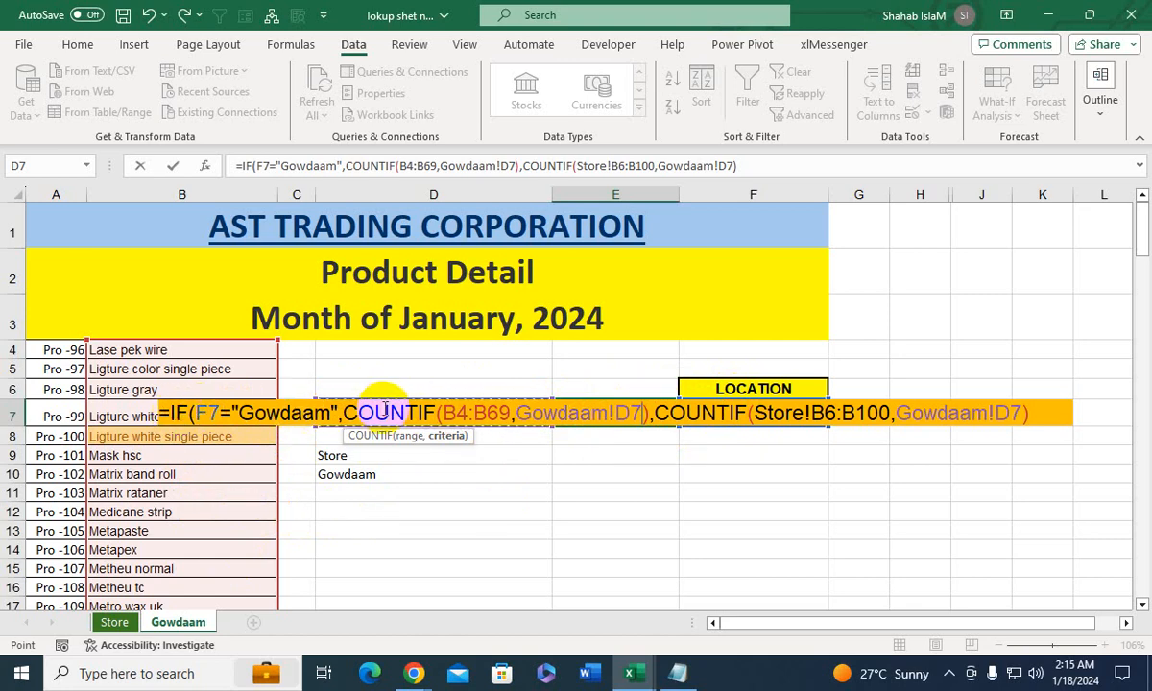
key("Return")
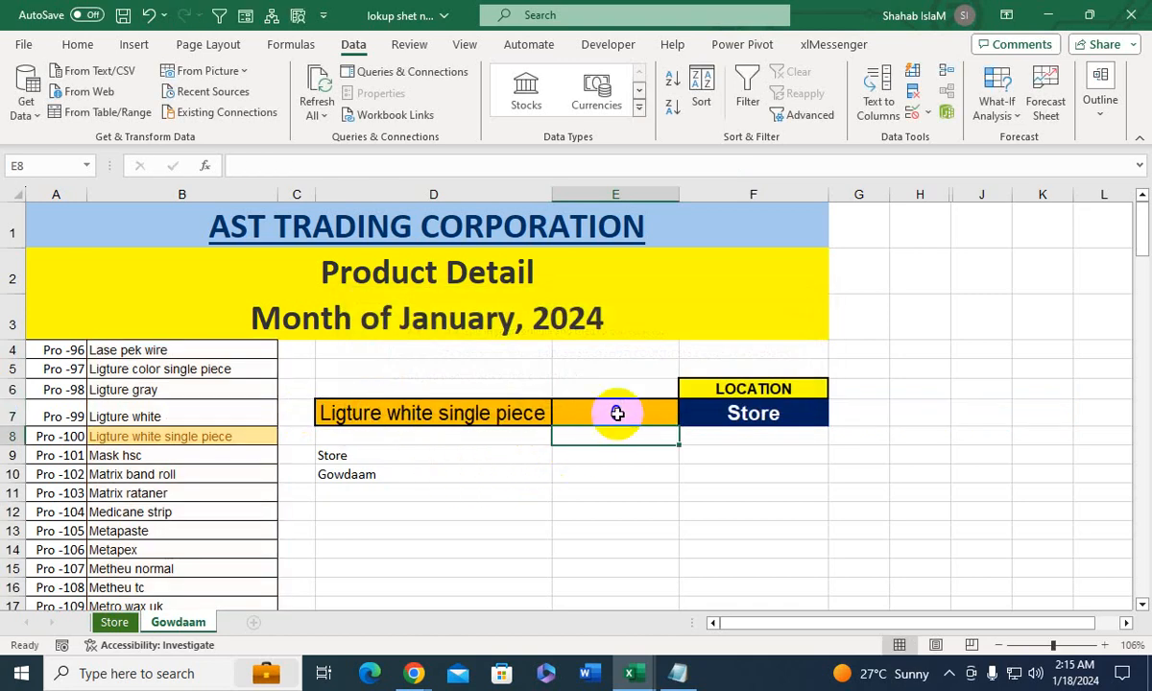
Choose Gowdaam as the location in F7 to test the E7 formula
left_click(617, 413)
left_click(768, 419)
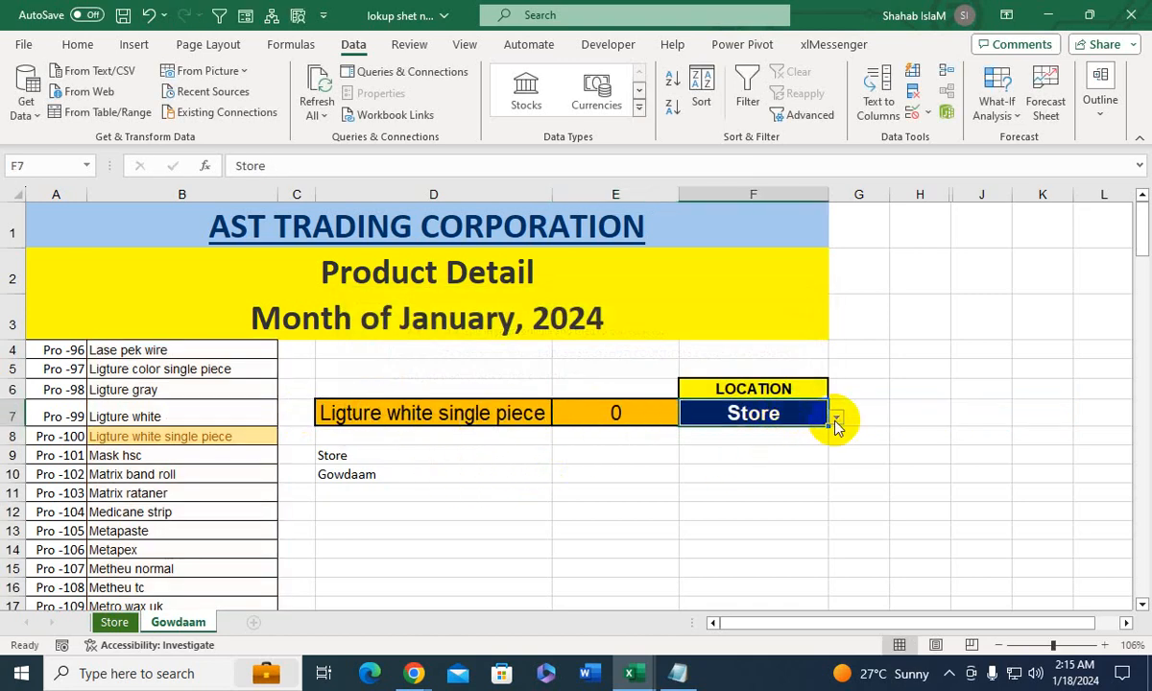
left_click(835, 423)
left_click(800, 447)
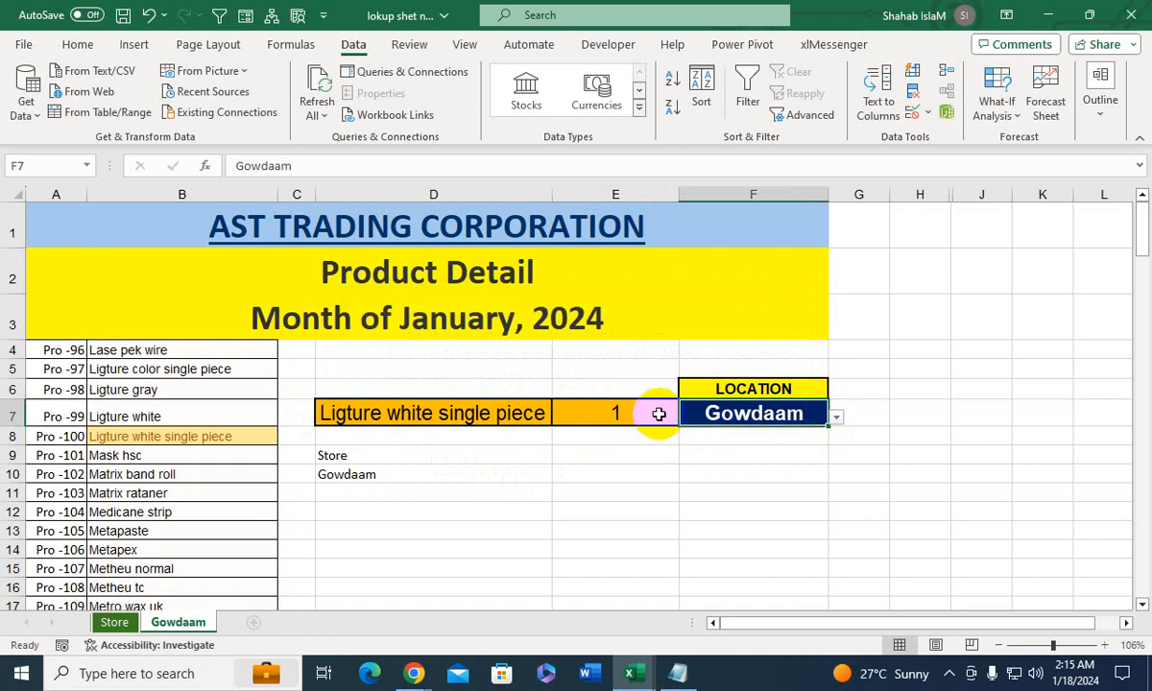
Wrap the E7 formula in an outer IF that returns "YES" when true and "NO" when false
left_click(658, 414)
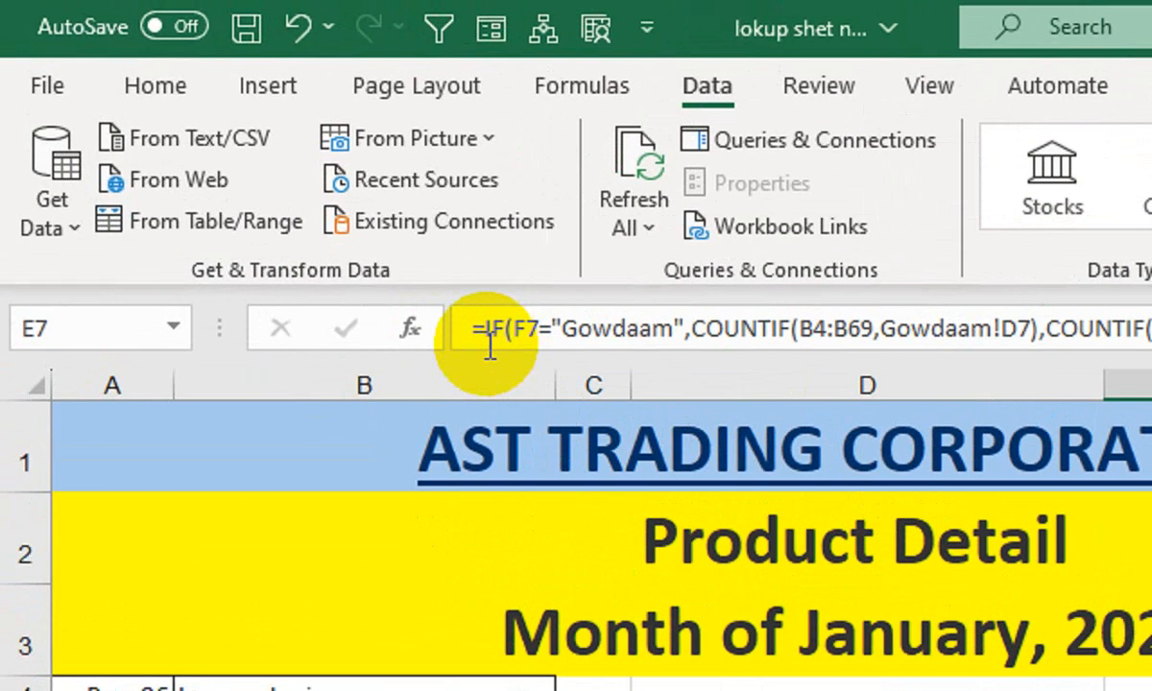
left_click(245, 167)
type("i")
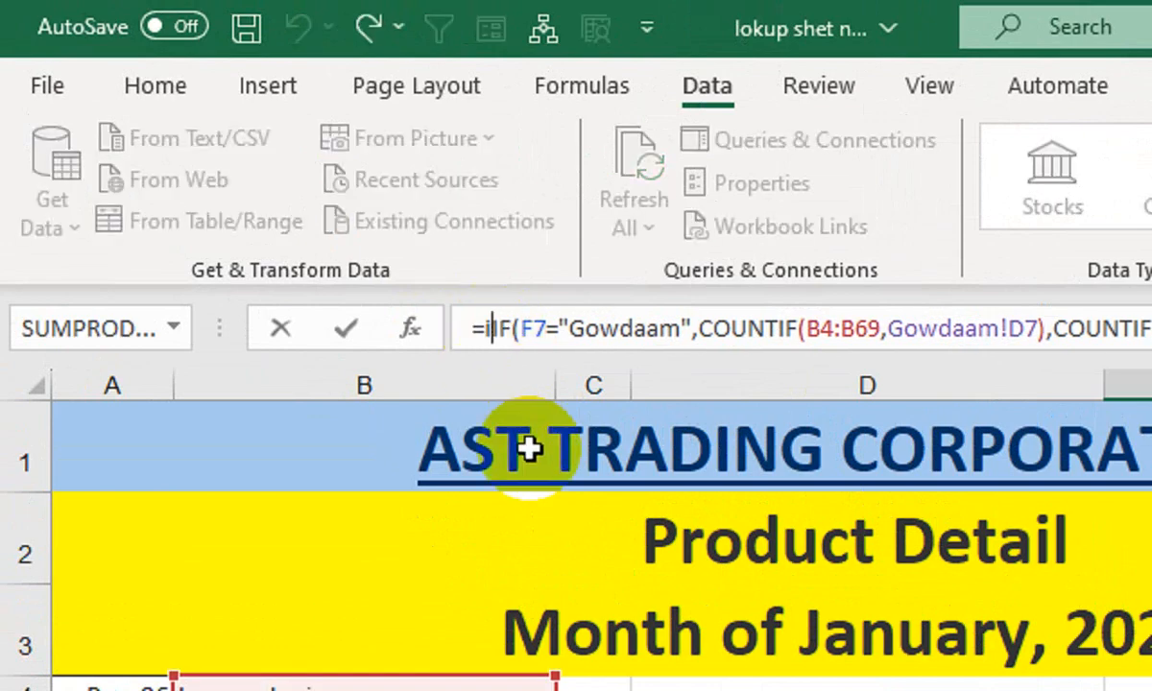
type("f")
key("Tab")
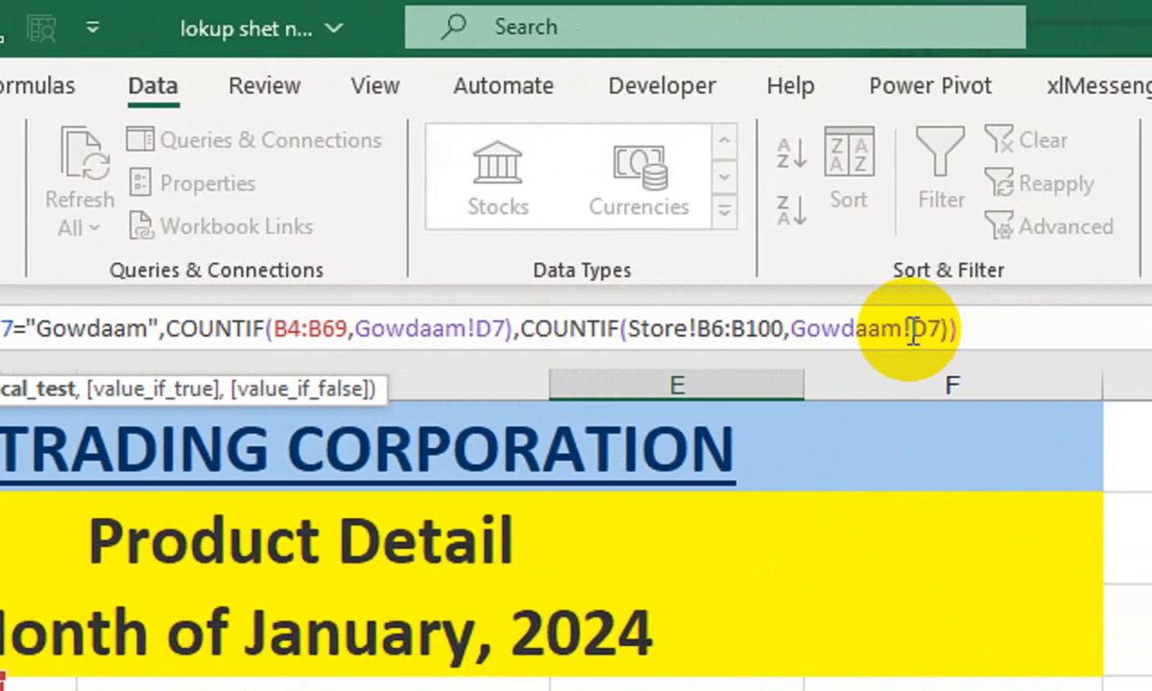
left_click(870, 327)
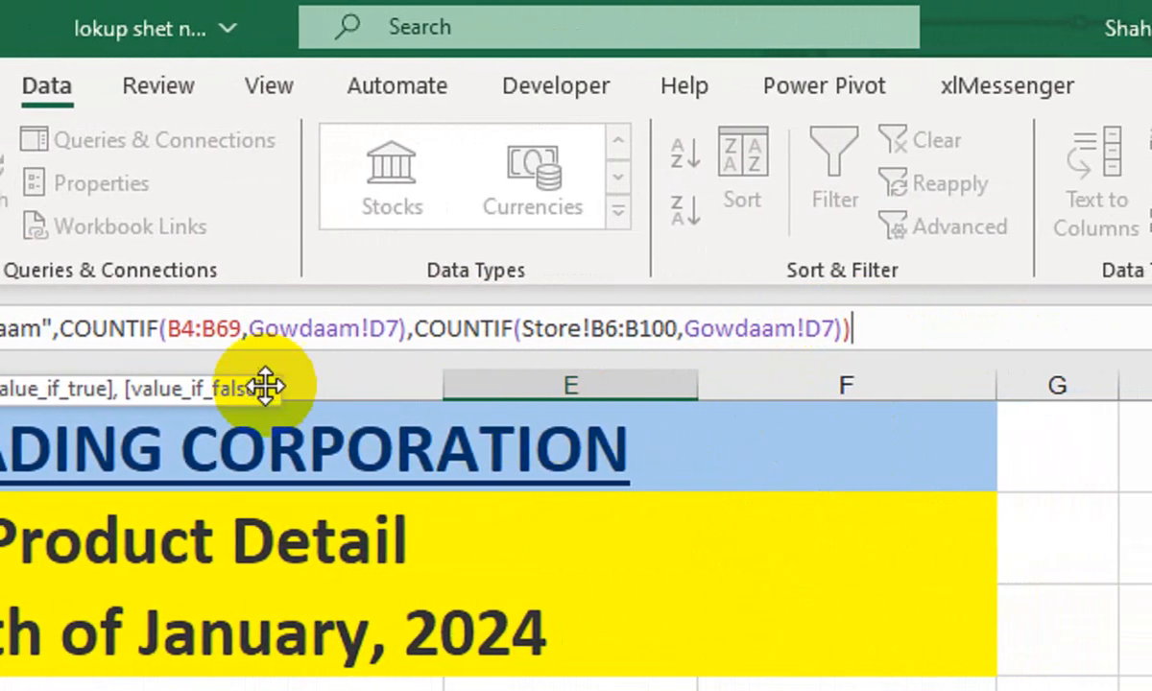
type(",")
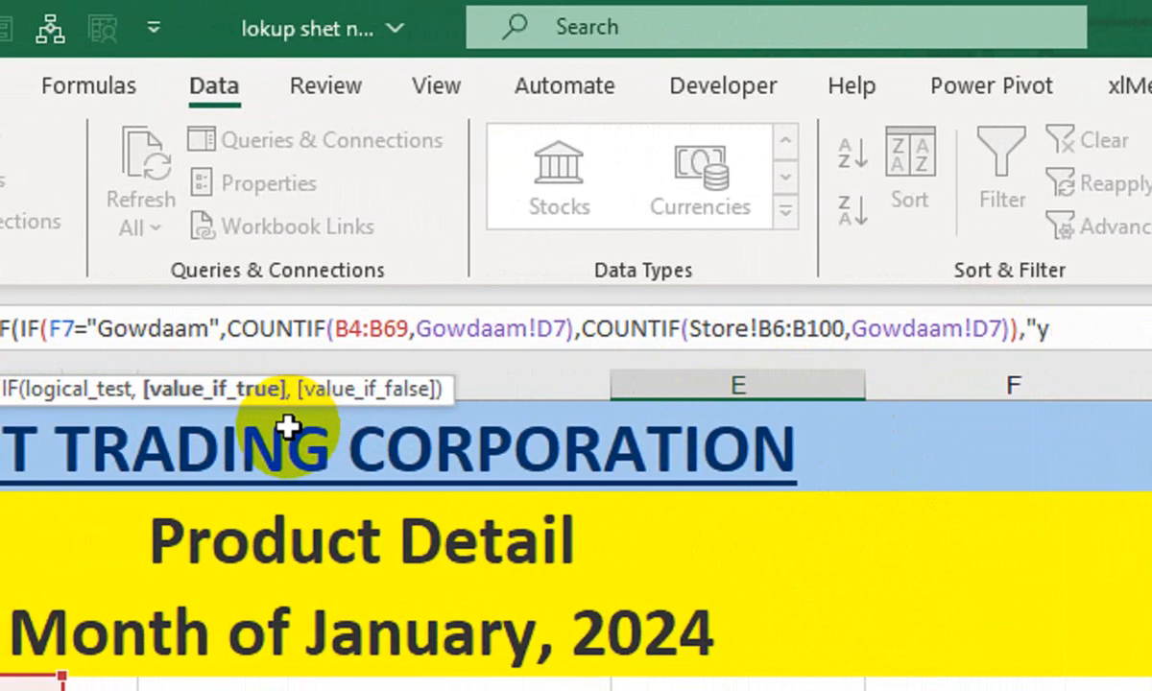
type("\"YES\",\"NO\"")
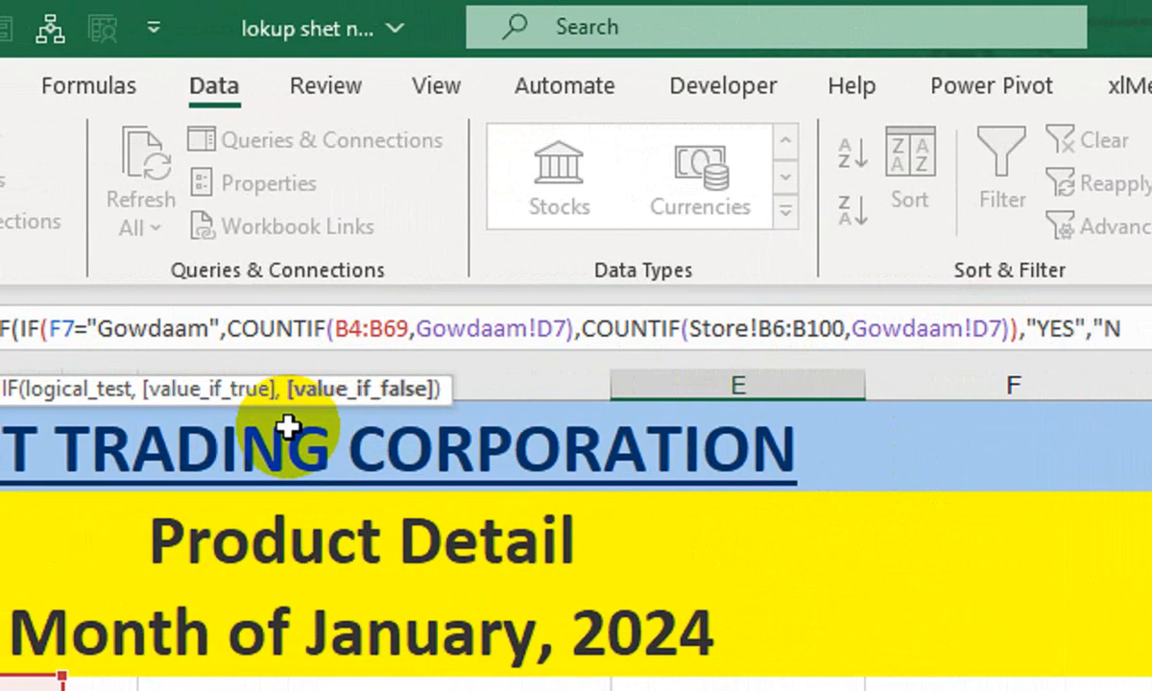
type(")")
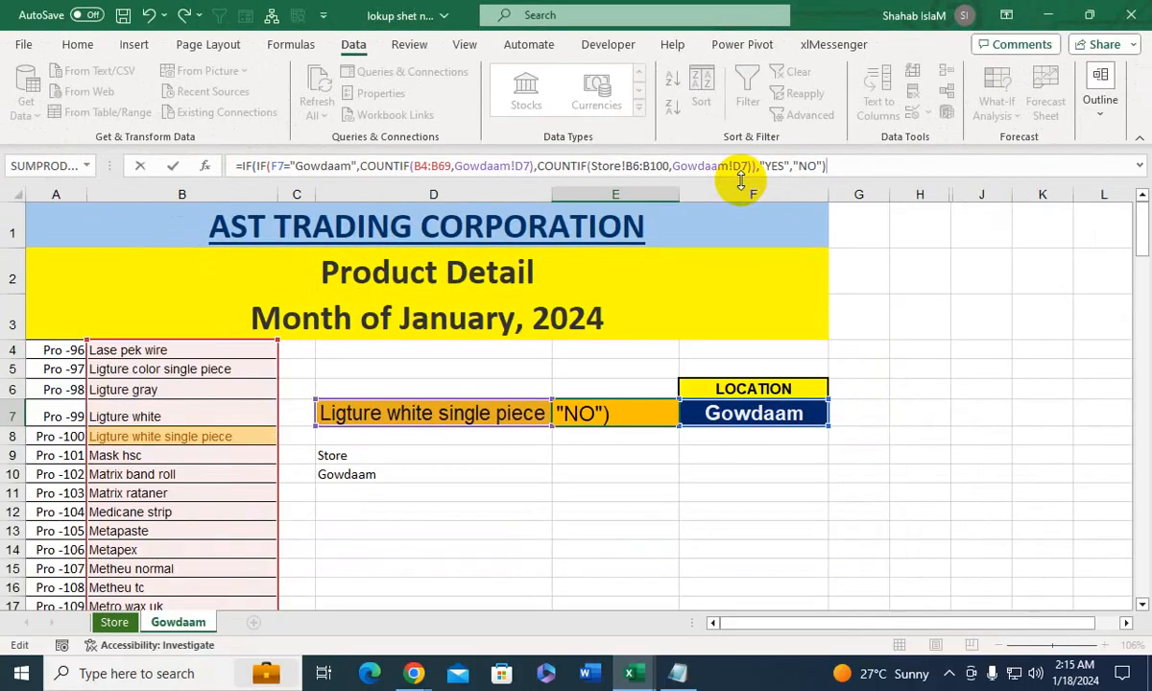
key("Return")
left_click(610, 412)
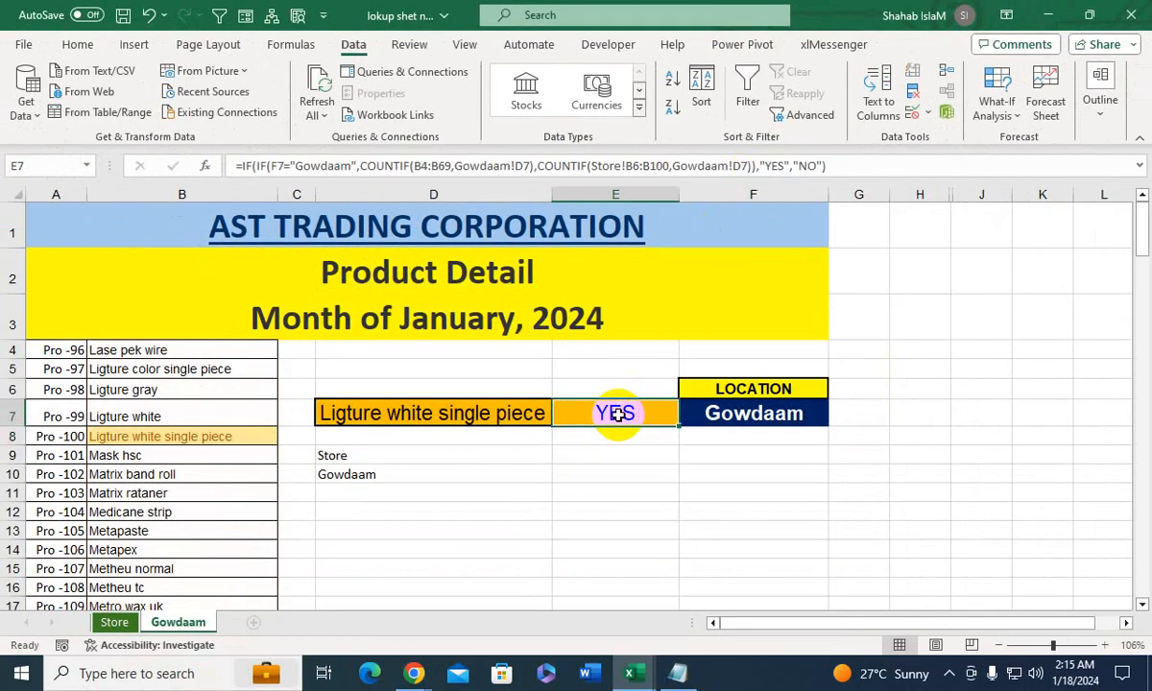
Choose Eaching dentex as the product in D7 to test the YES/NO formula
left_click(540, 414)
left_click(559, 417)
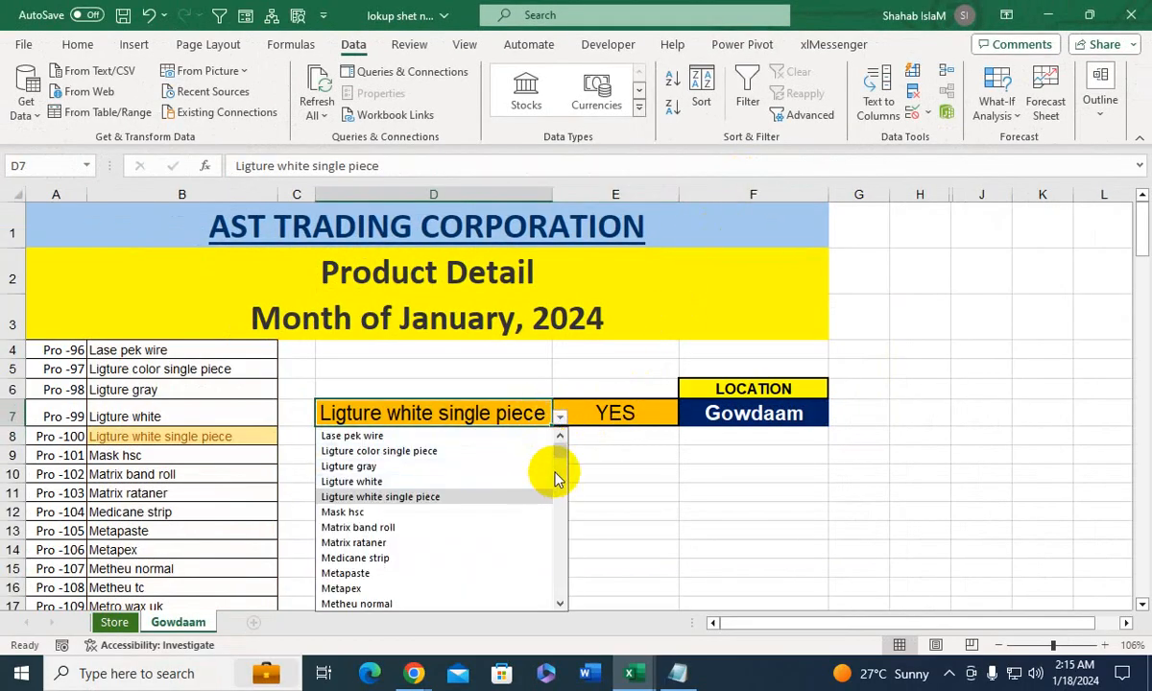
scroll(563, 497, "down", 15)
scroll(458, 540, "up", 10)
left_click(458, 541)
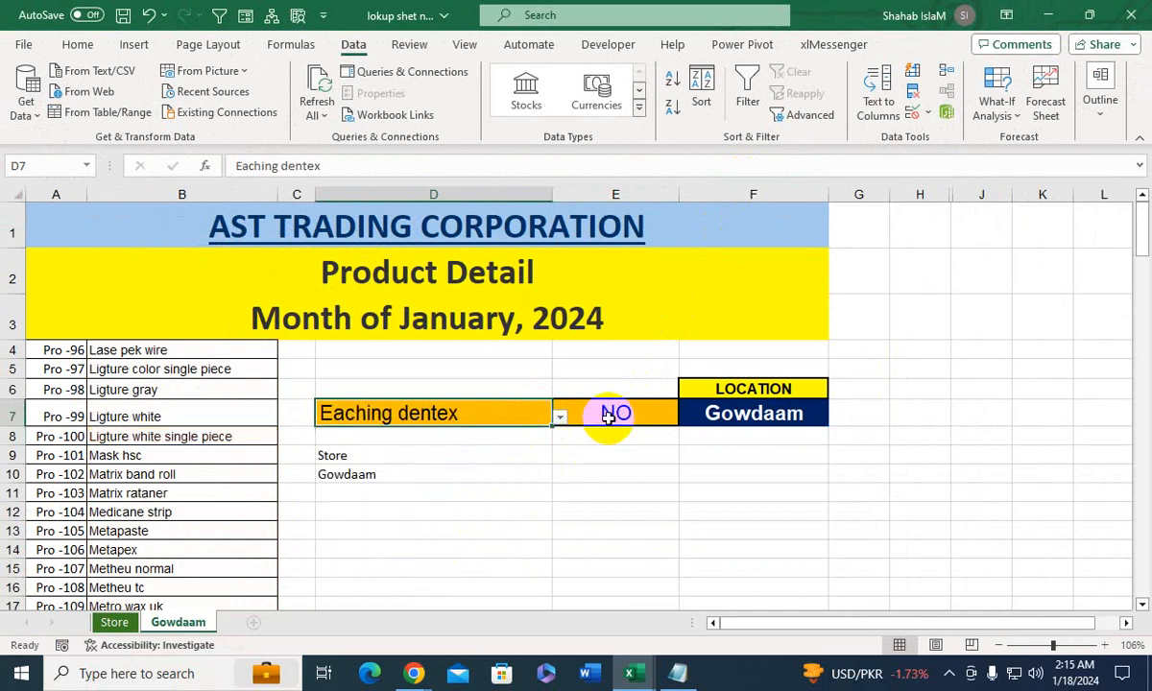
Set the location in F7 to Store to check the same product there
left_click(774, 413)
left_click(836, 418)
left_click(807, 436)
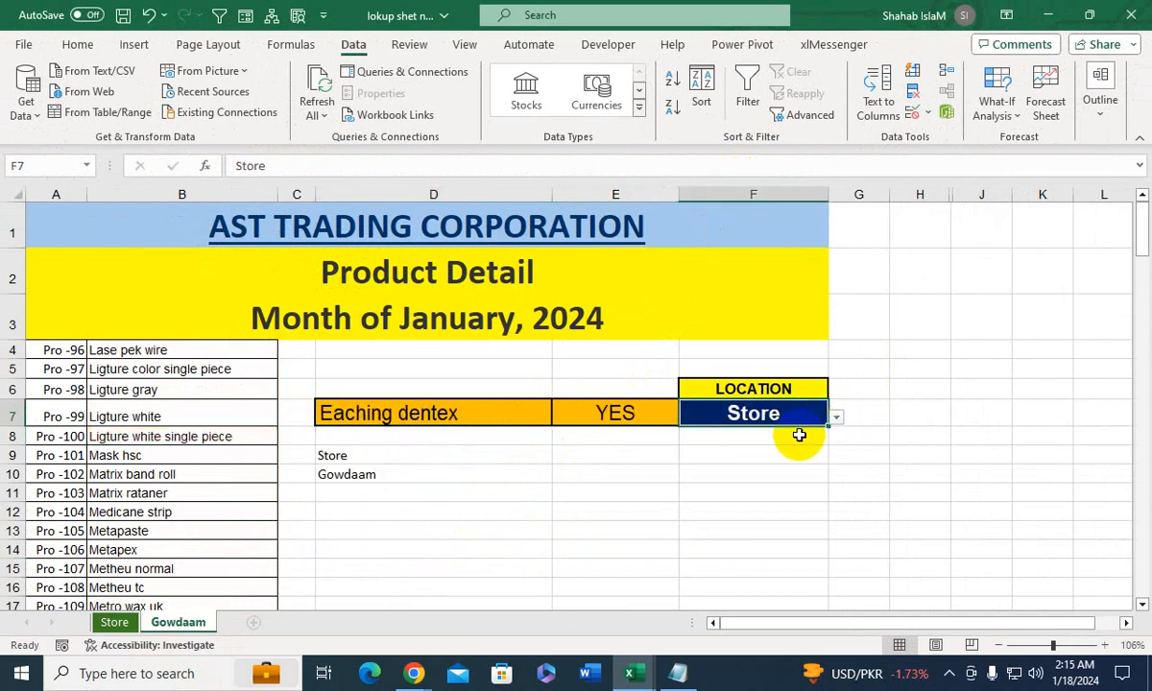
Try hiding column H as a way to conceal helper data, and undo it
left_click(483, 452)
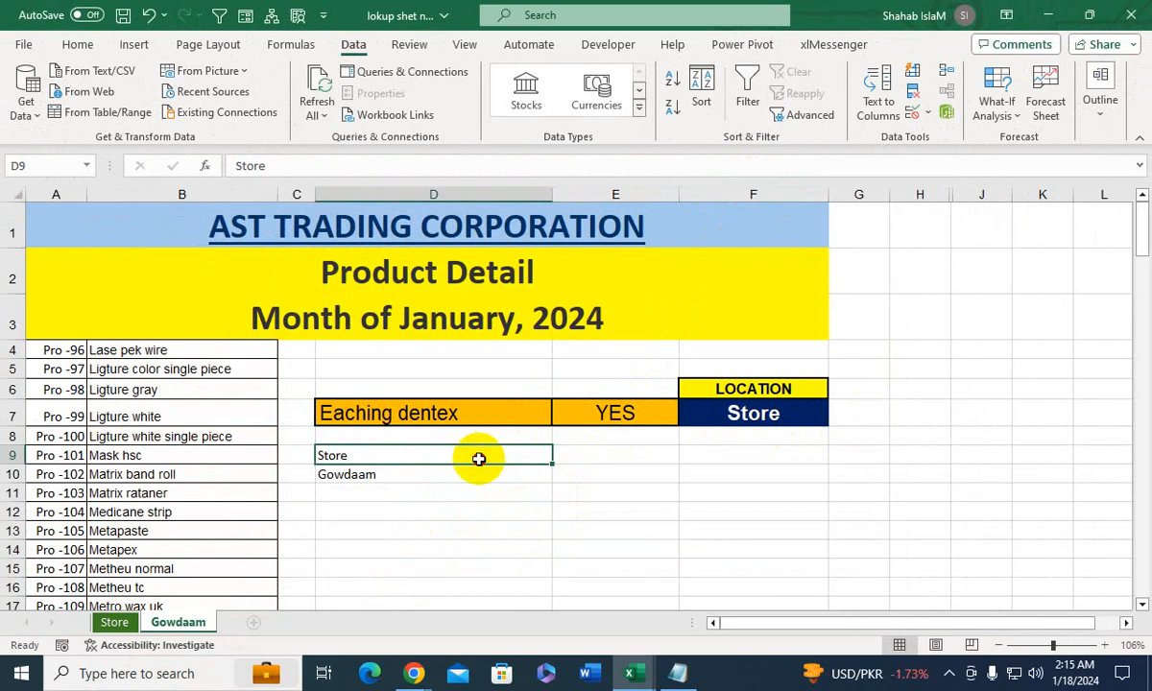
left_click_drag(478, 459, 477, 469)
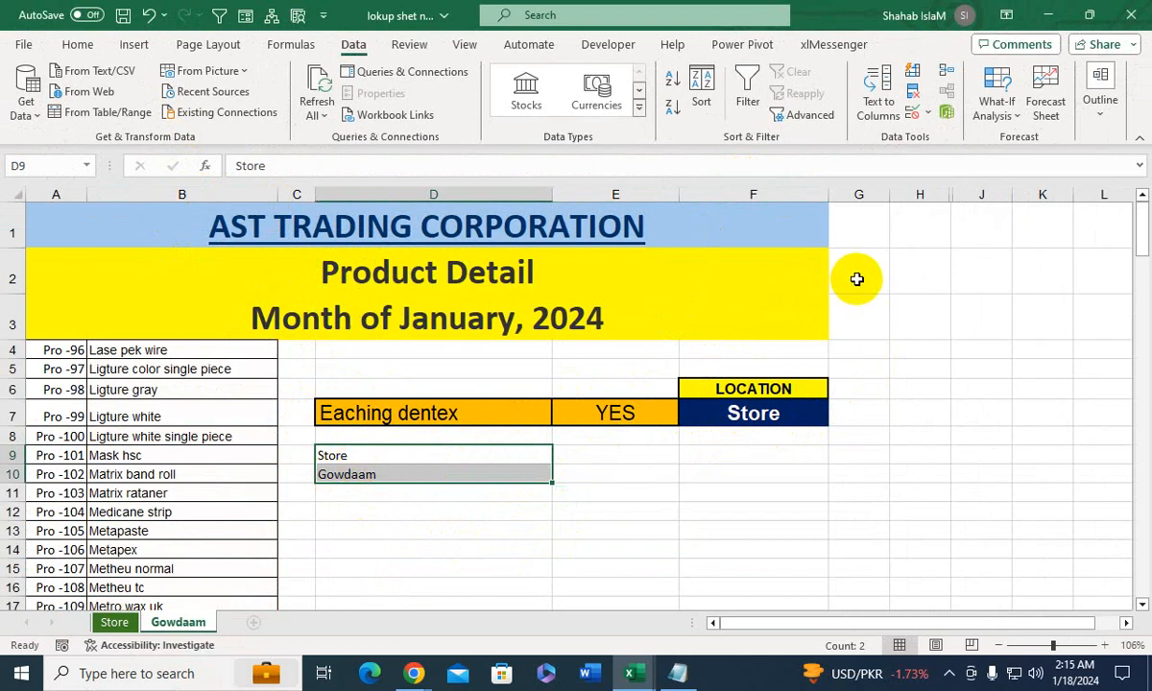
left_click(903, 234)
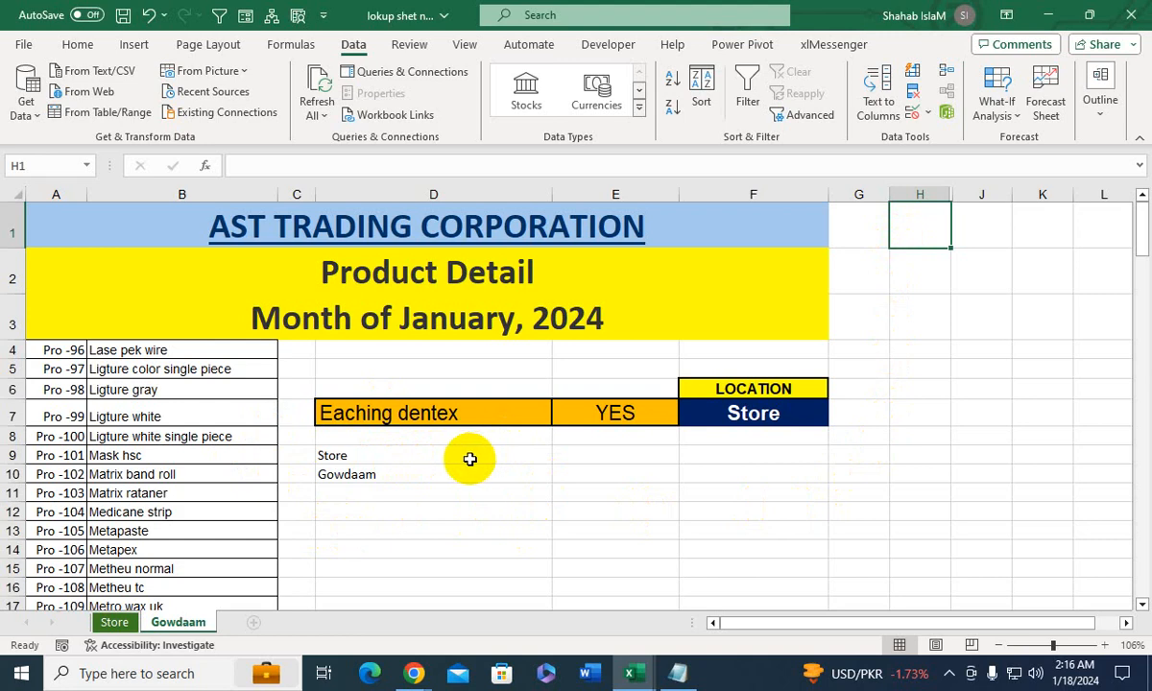
right_click(920, 192)
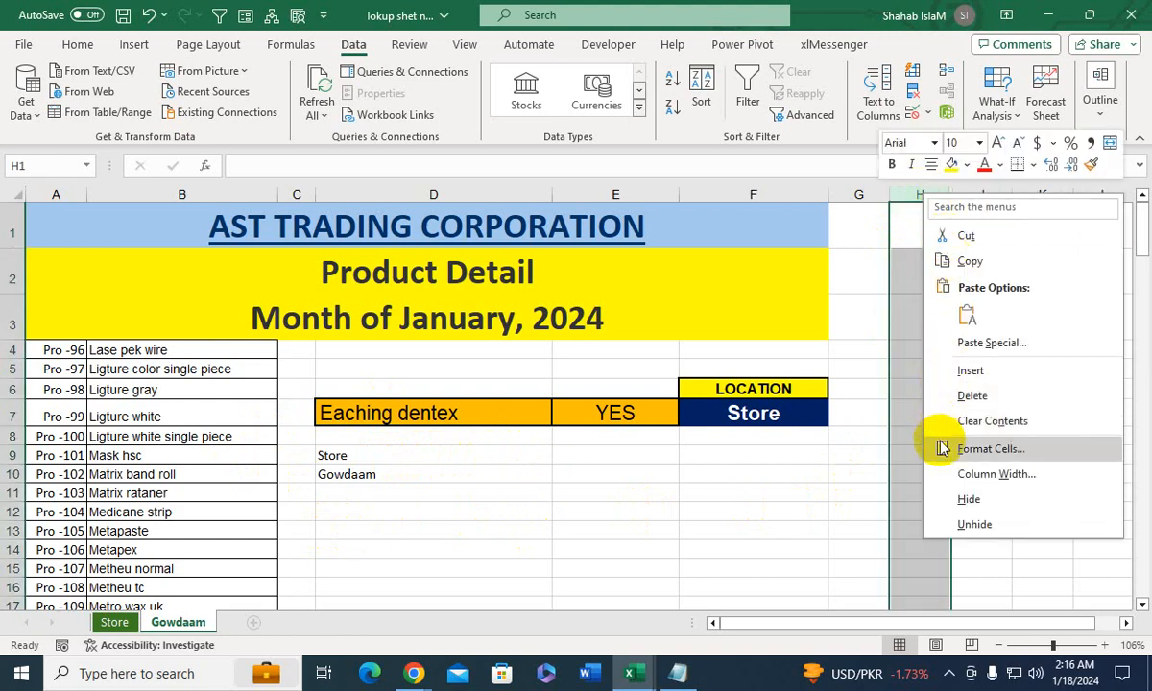
left_click(945, 498)
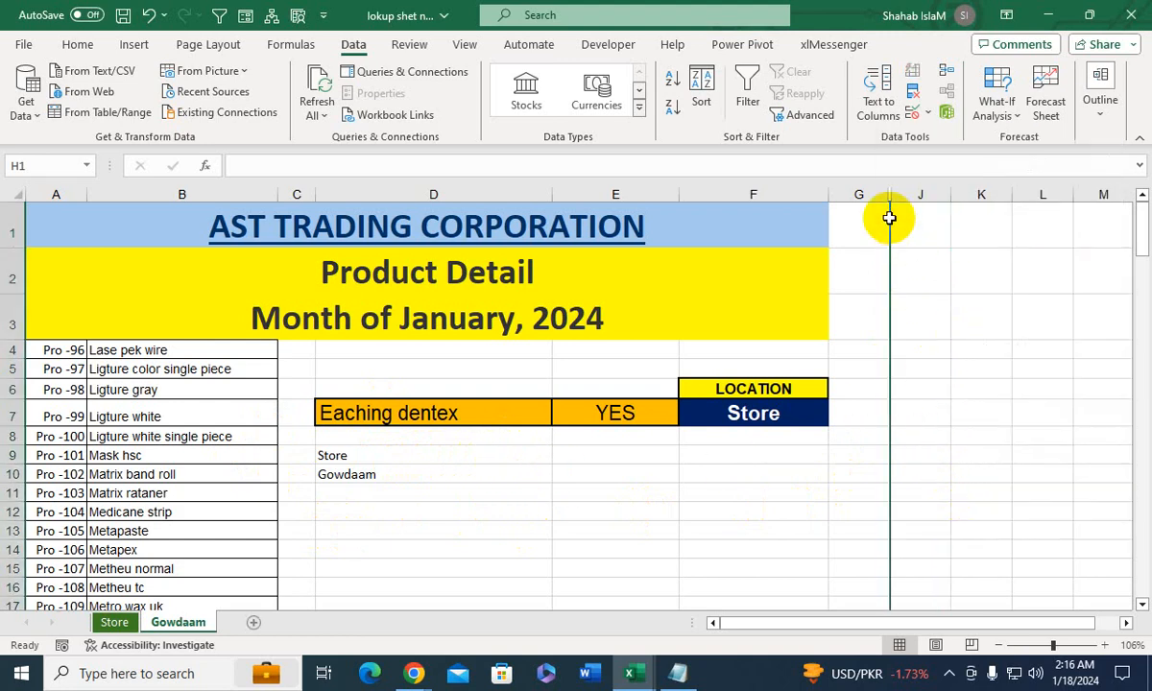
key("ctrl+z")
Conceal the Store and Gowdaam helper list below D7 by setting its font color to white
left_click_drag(378, 457, 403, 491)
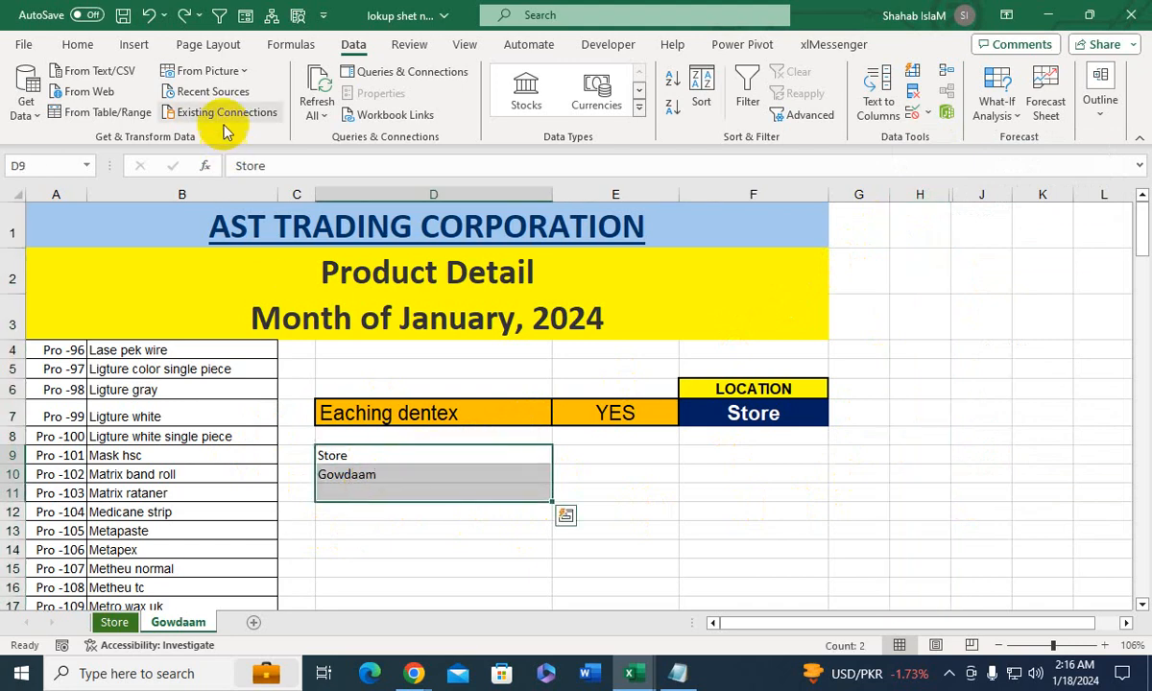
left_click(79, 45)
left_click(284, 113)
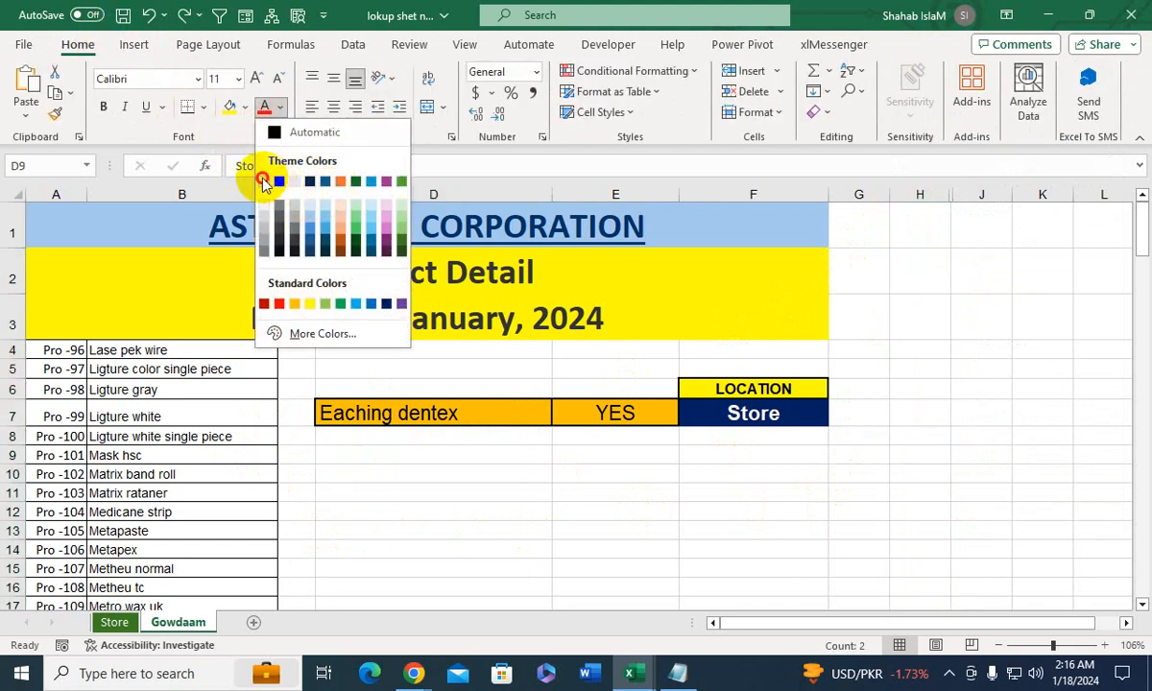
left_click(274, 179)
left_click(642, 412)
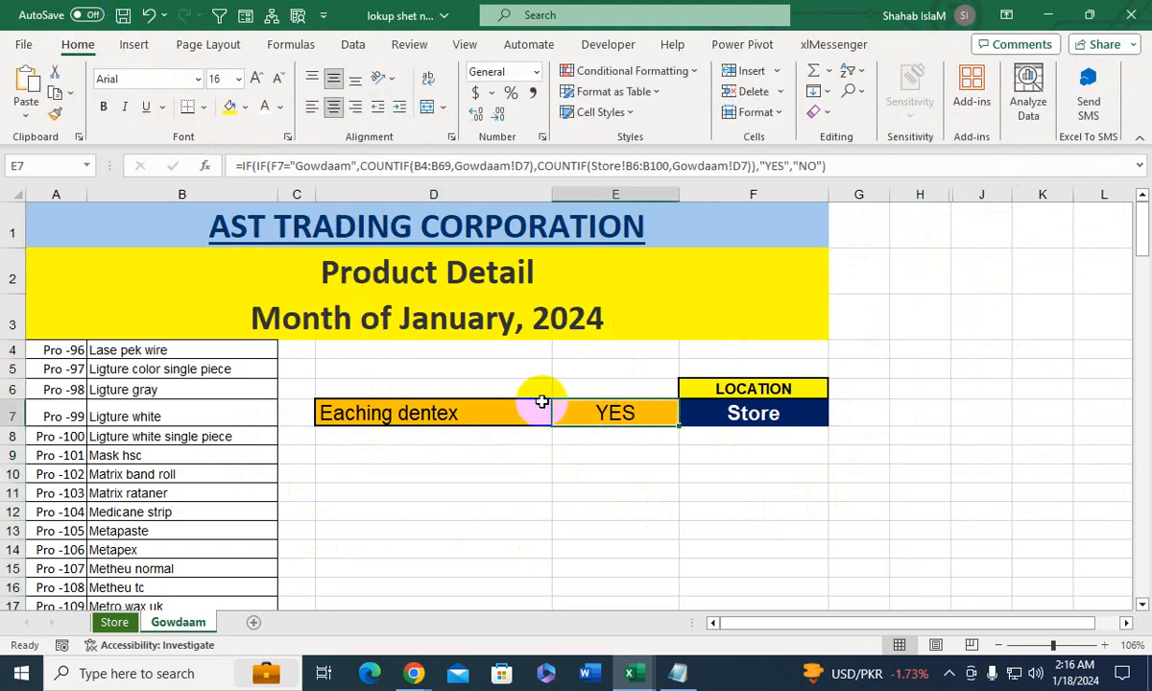
Clear the existing conditional formatting rules covering the Gowdaam product names in B4:B69
left_click(192, 351)
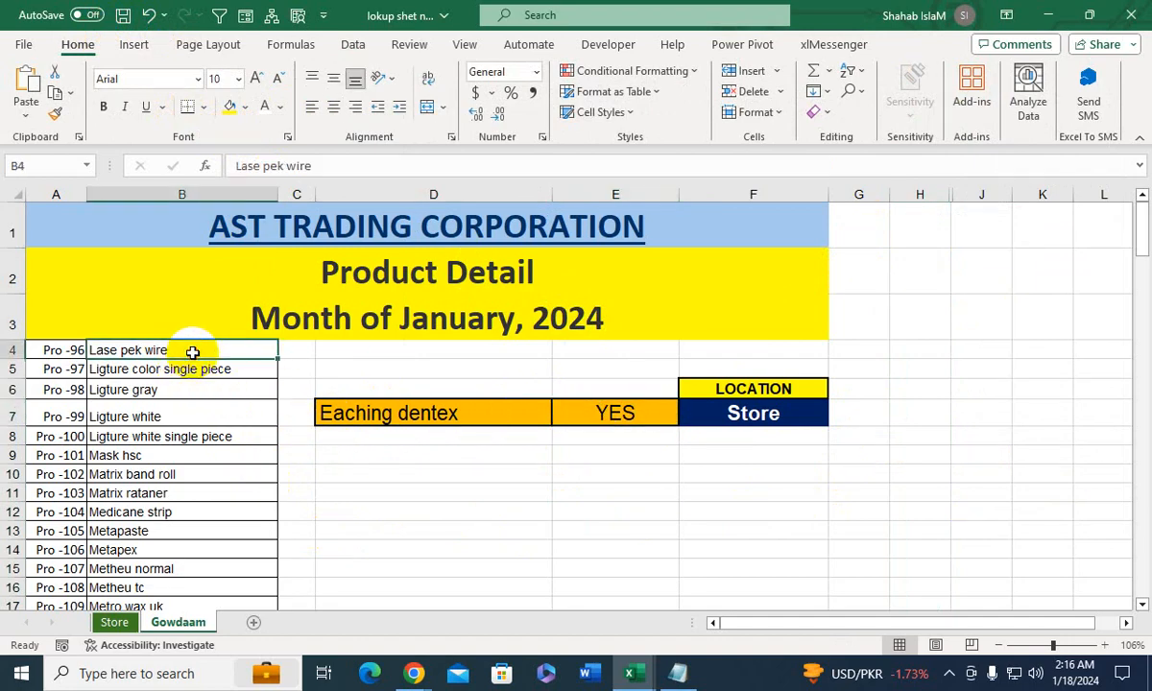
key("ctrl+shift+Down")
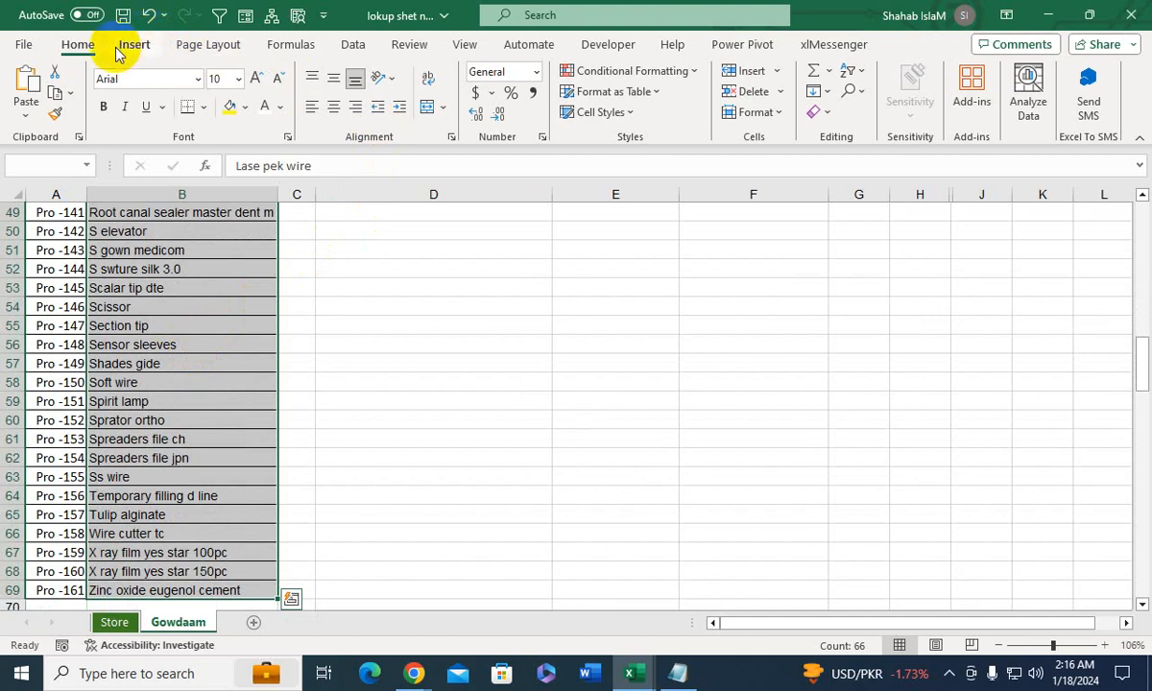
left_click(648, 75)
mouse_move(707, 310)
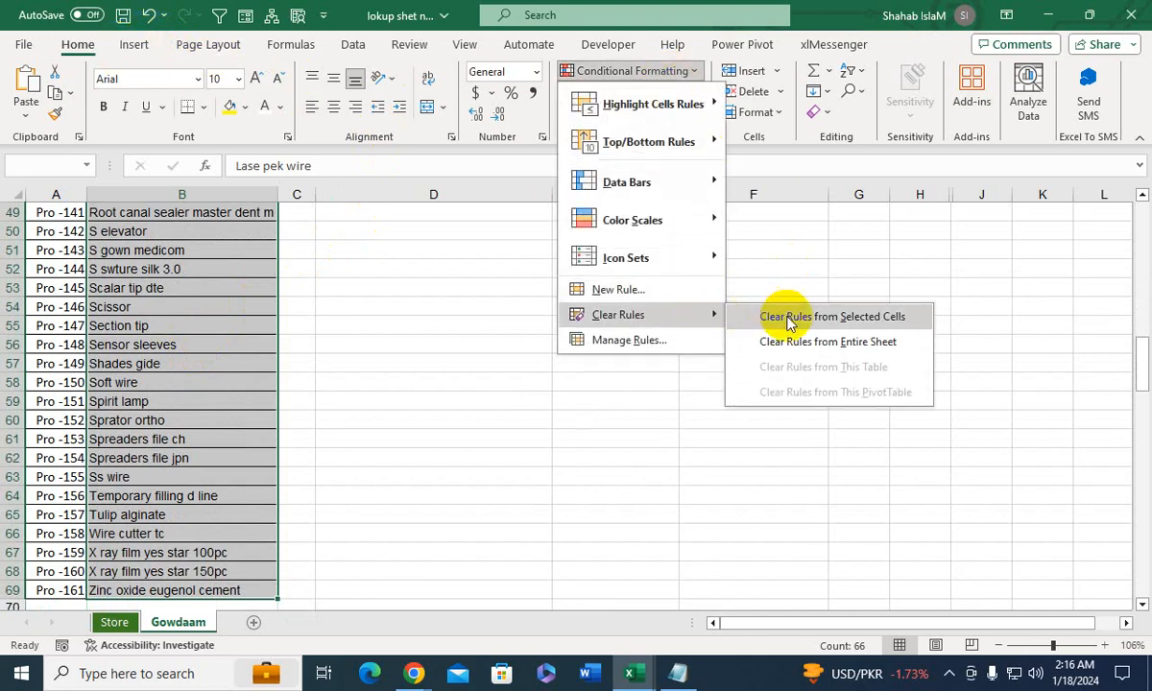
left_click(758, 342)
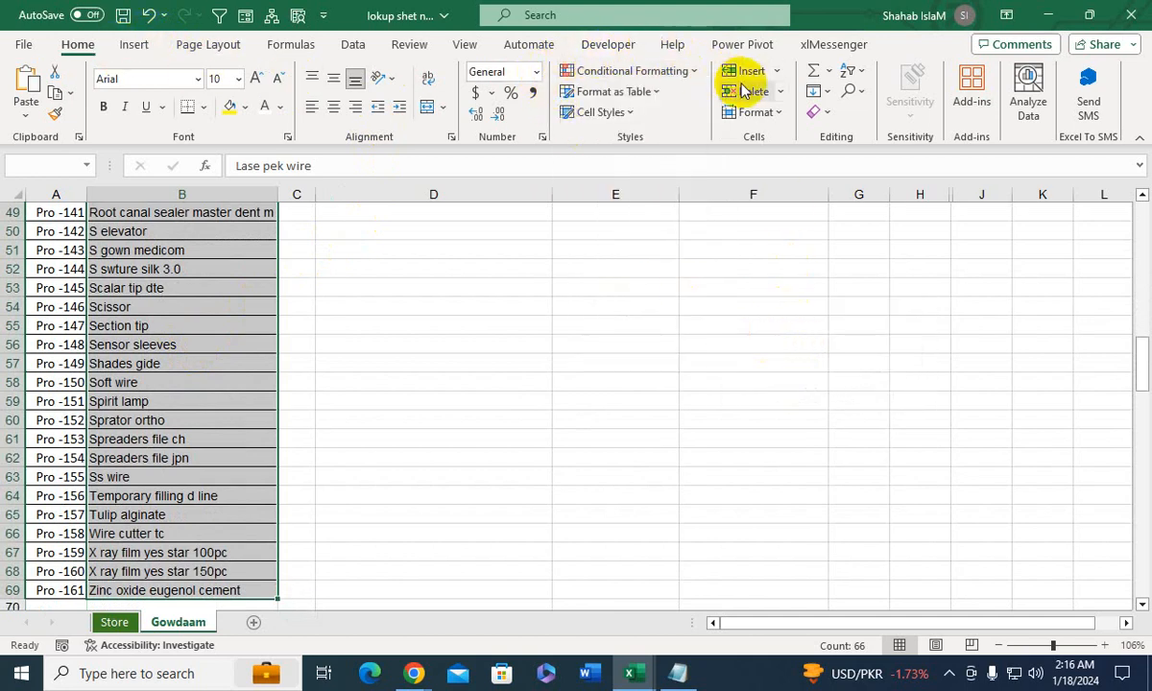
Add an Equal To highlight rule to the Gowdaam product names for =$D$7 with Yellow Fill with Dark Yellow Text
left_click(662, 71)
mouse_move(674, 103)
left_click(773, 215)
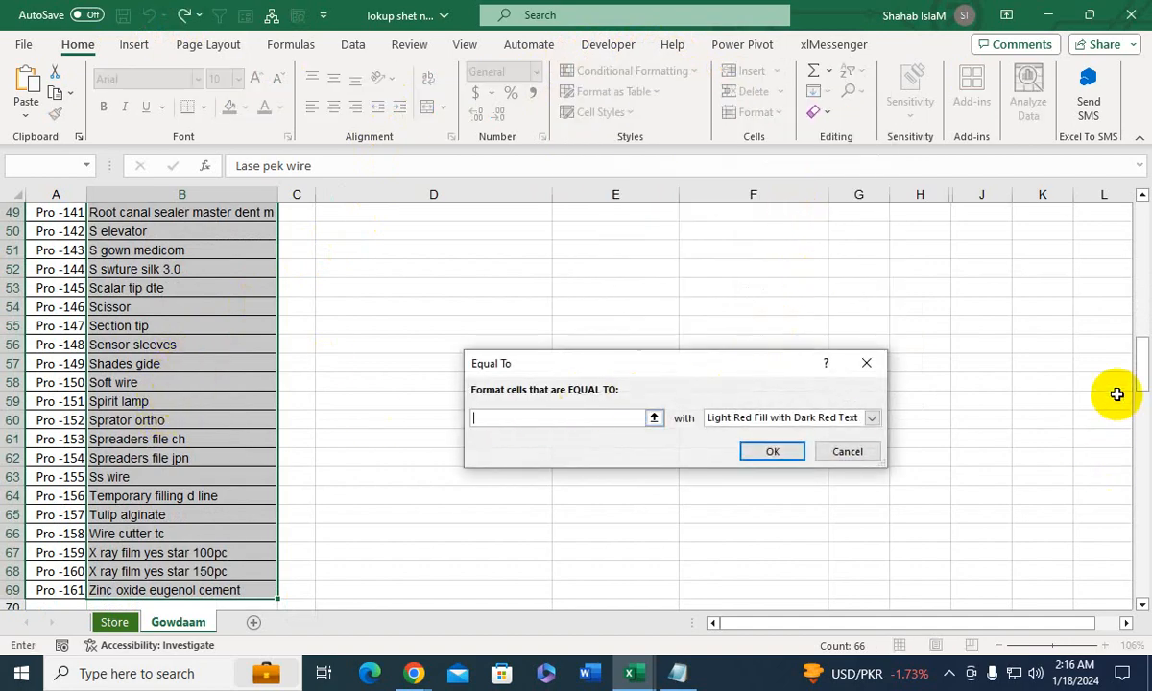
left_click_drag(1141, 381, 1133, 218)
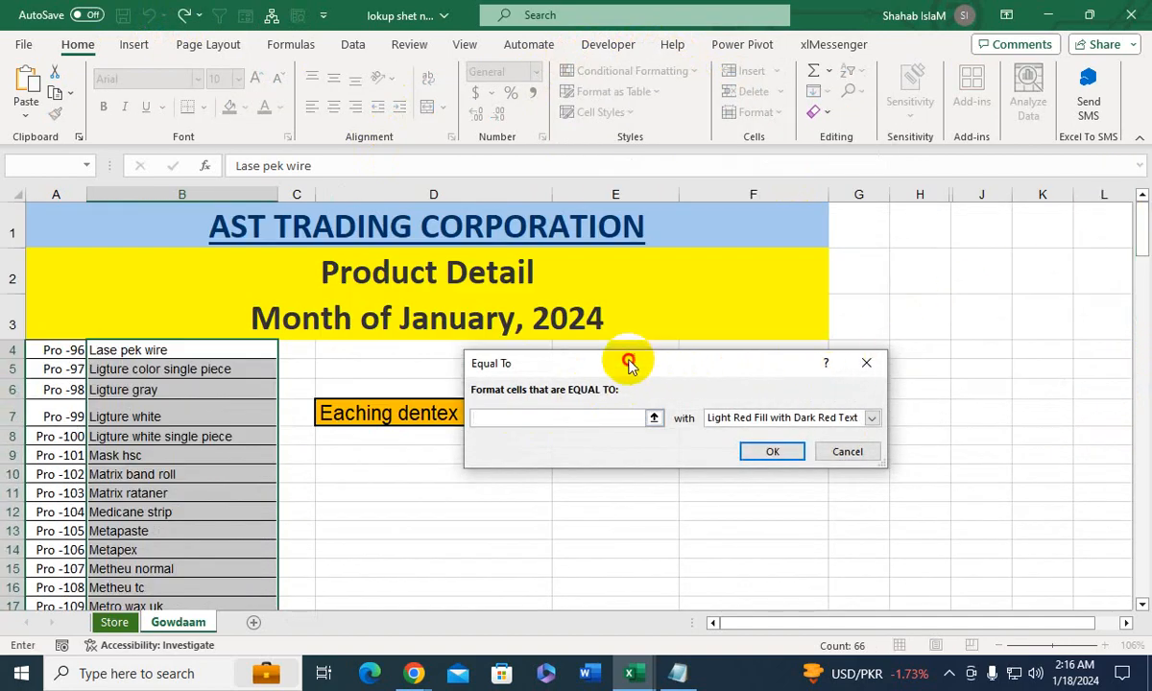
left_click_drag(628, 363, 592, 517)
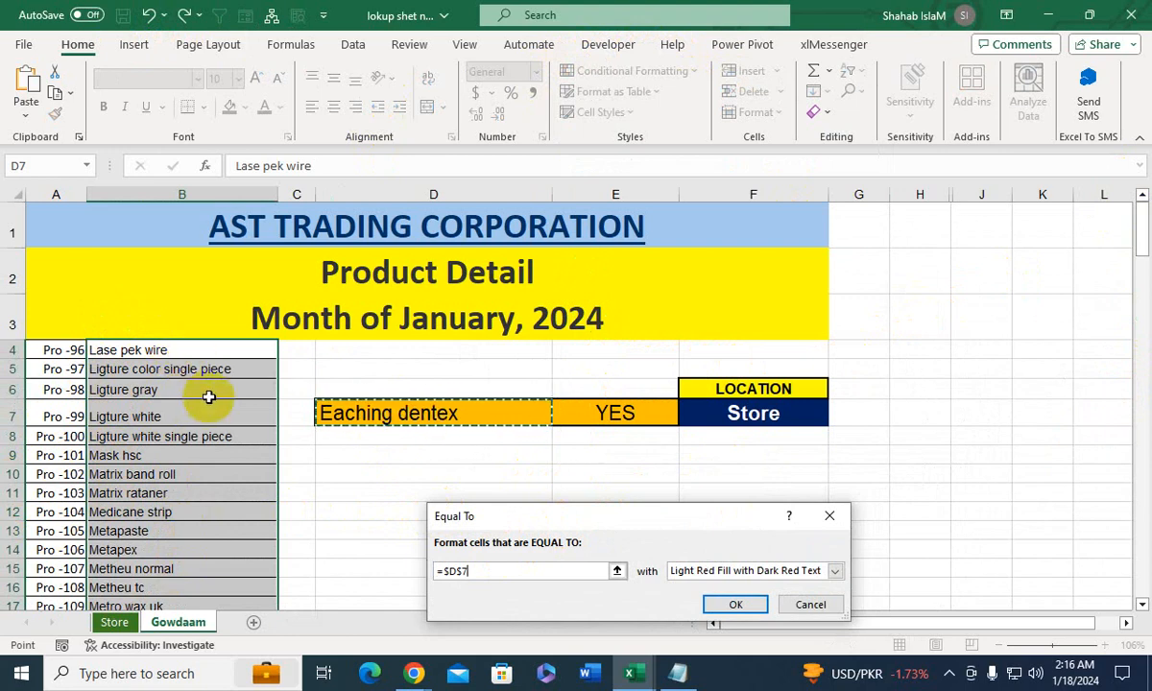
left_click(730, 571)
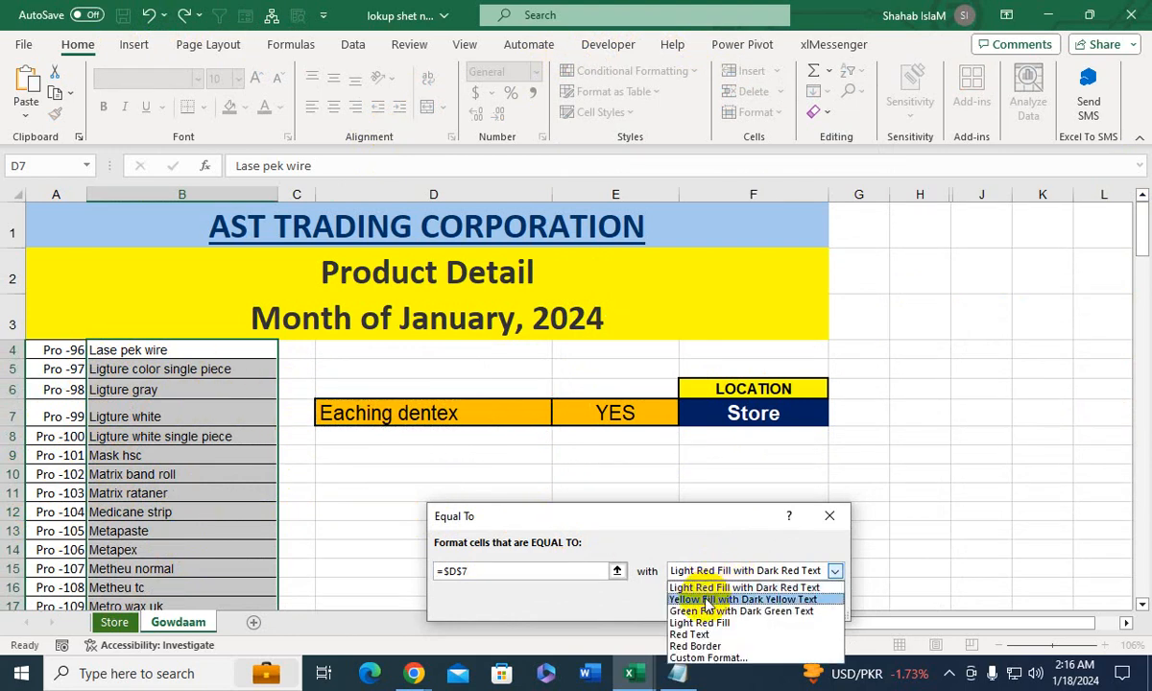
left_click(705, 600)
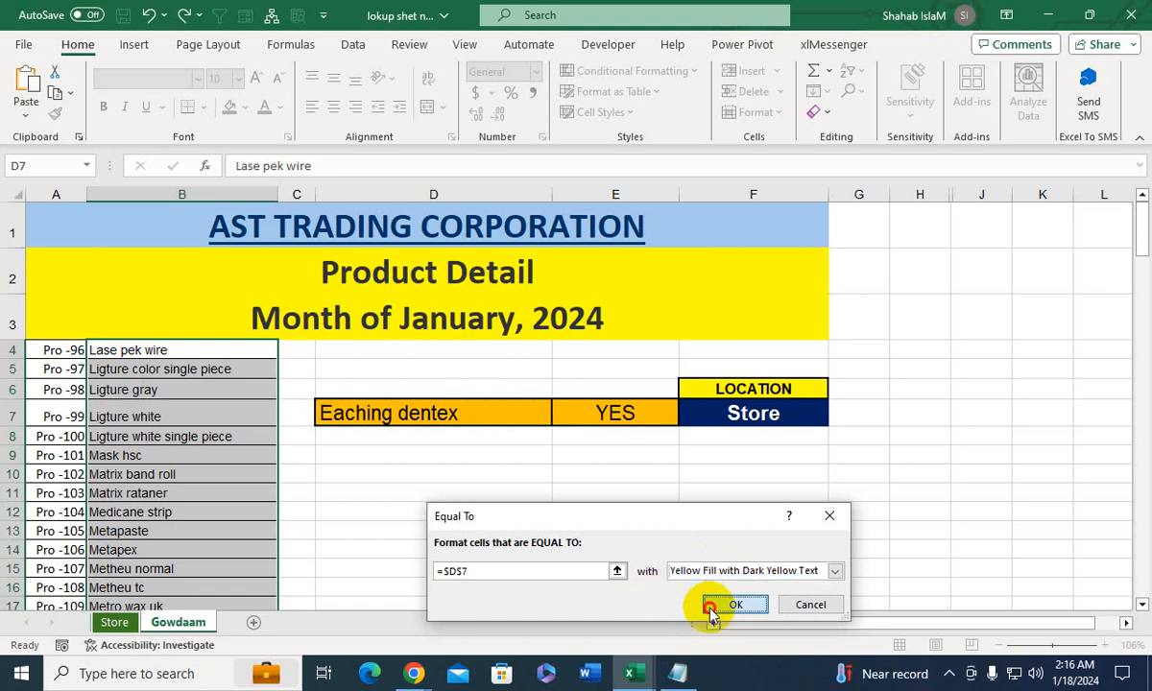
left_click(718, 608)
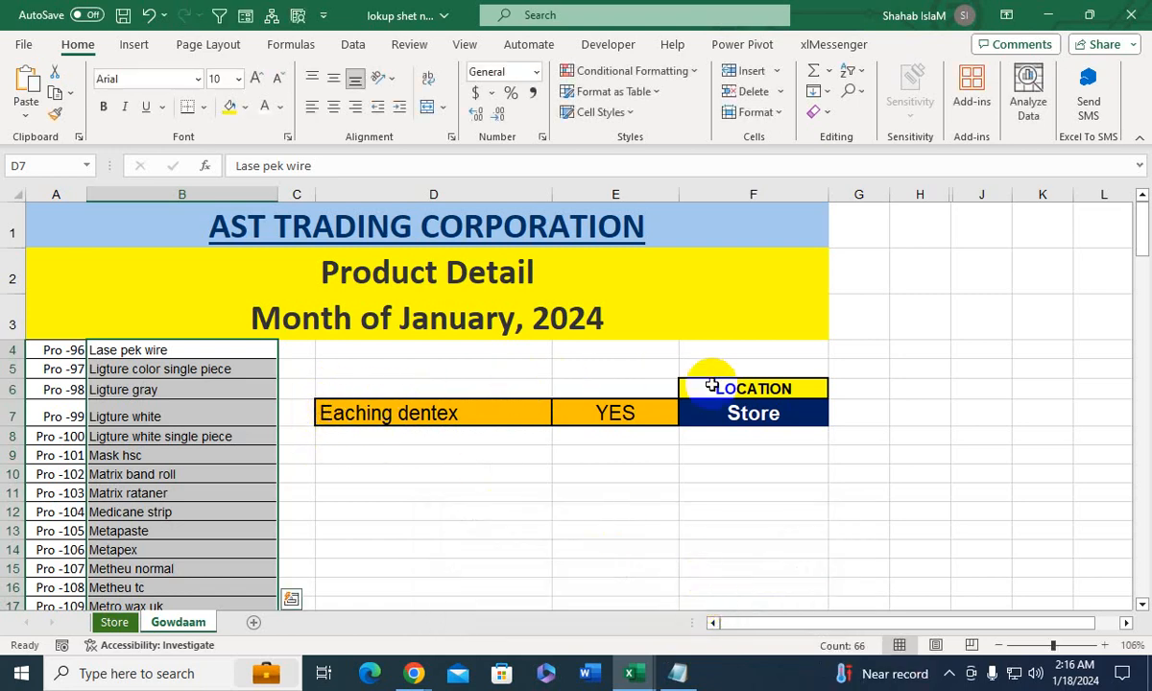
Start an Equal To highlight rule on the Store sheet's product names B6:B100, comparing them with Gowdaam!$D$7
left_click(115, 620)
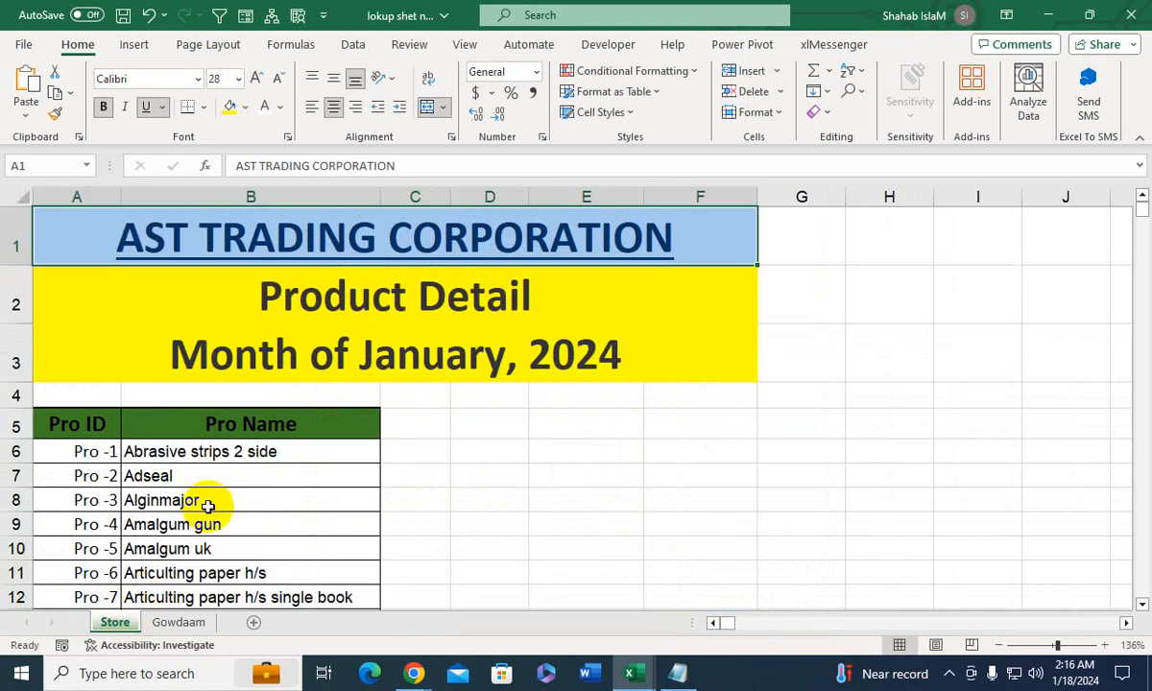
left_click(213, 451)
key("ctrl+shift+Down")
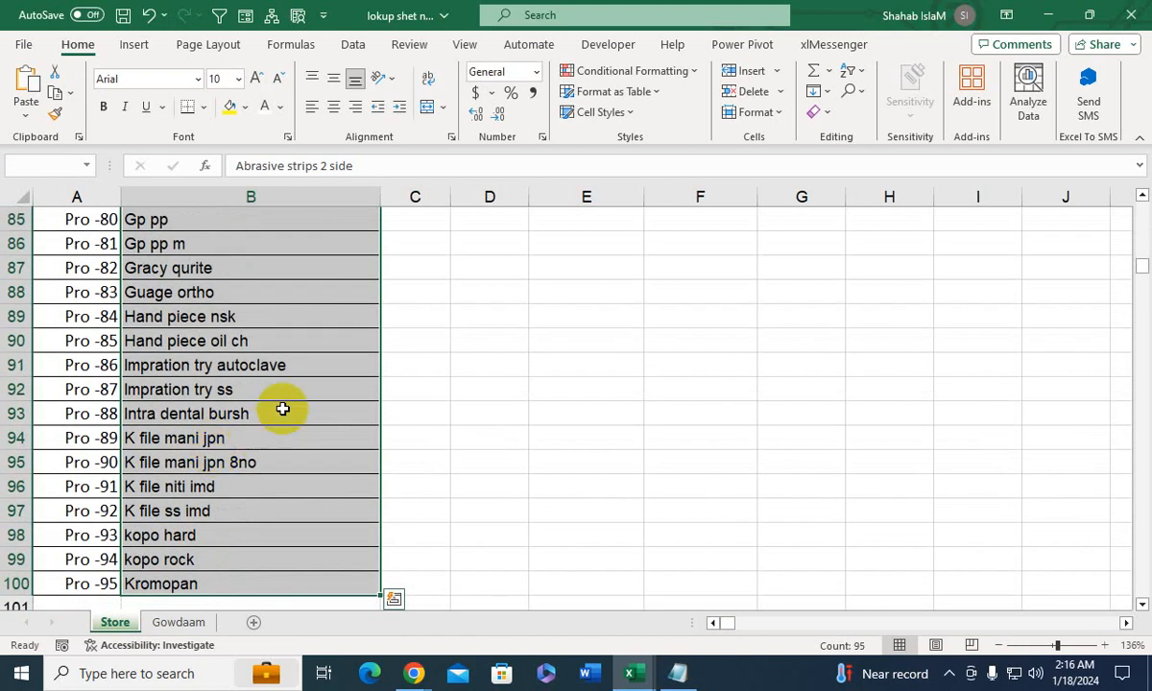
left_click(645, 72)
mouse_move(645, 103)
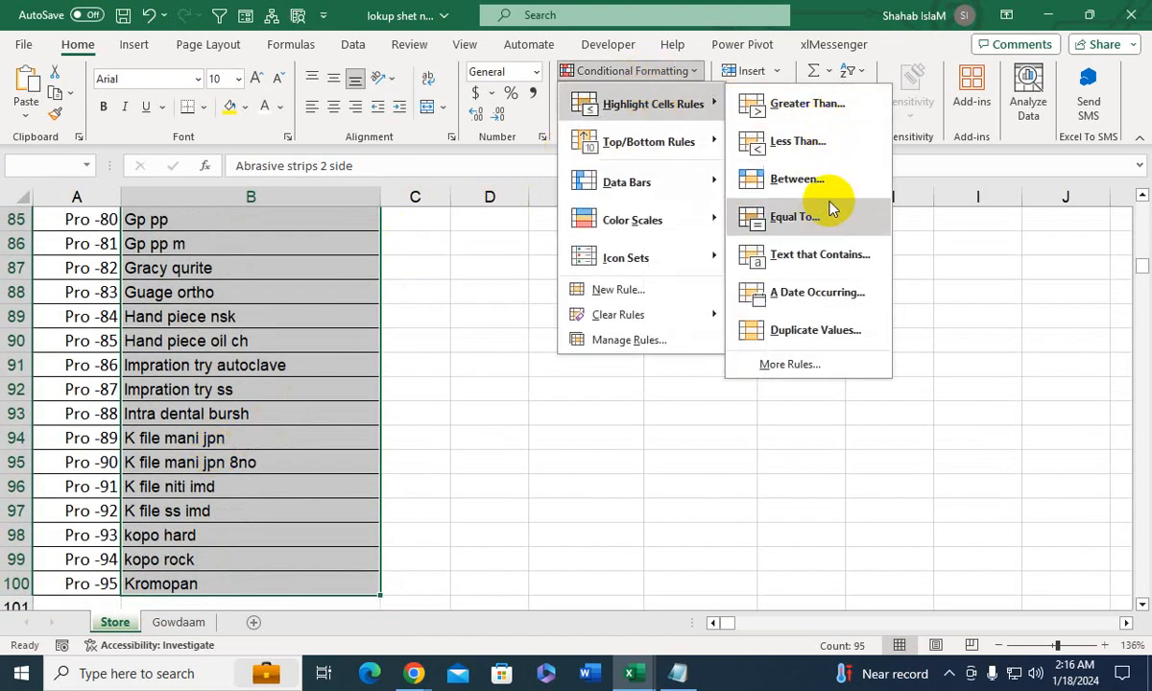
left_click(798, 215)
left_click(178, 622)
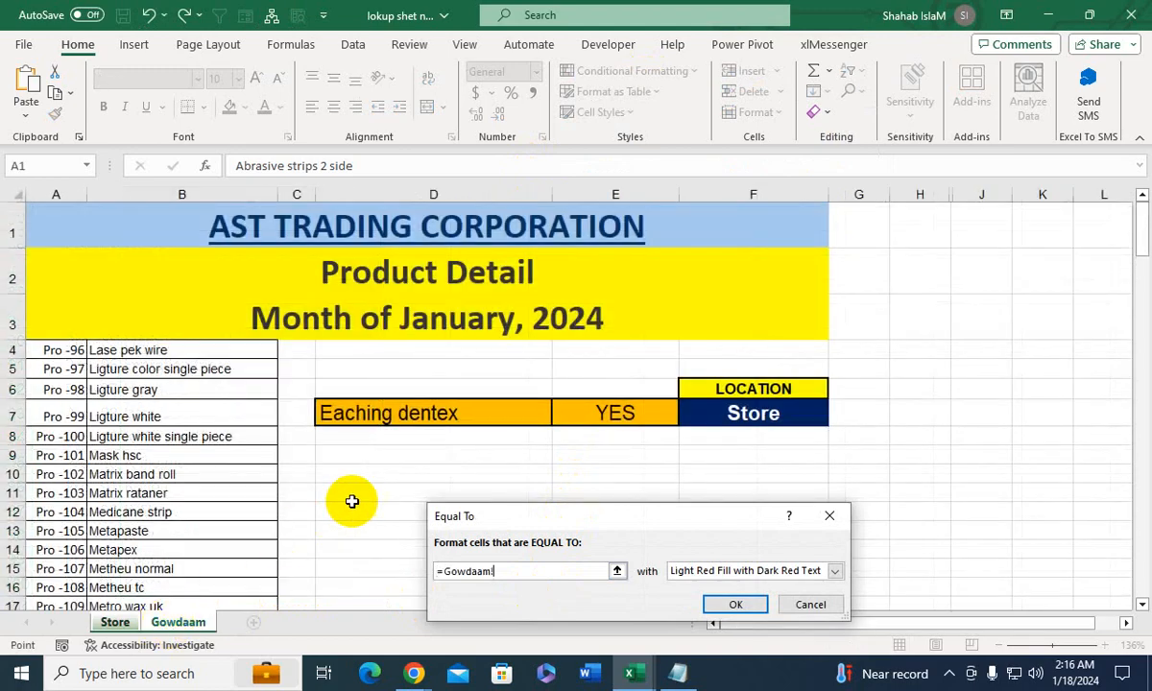
left_click(419, 410)
Give the Store Equal To rule for =Gowdaam!$D$7 a custom format with dark blue fill and bold white font, and apply it
left_click(744, 573)
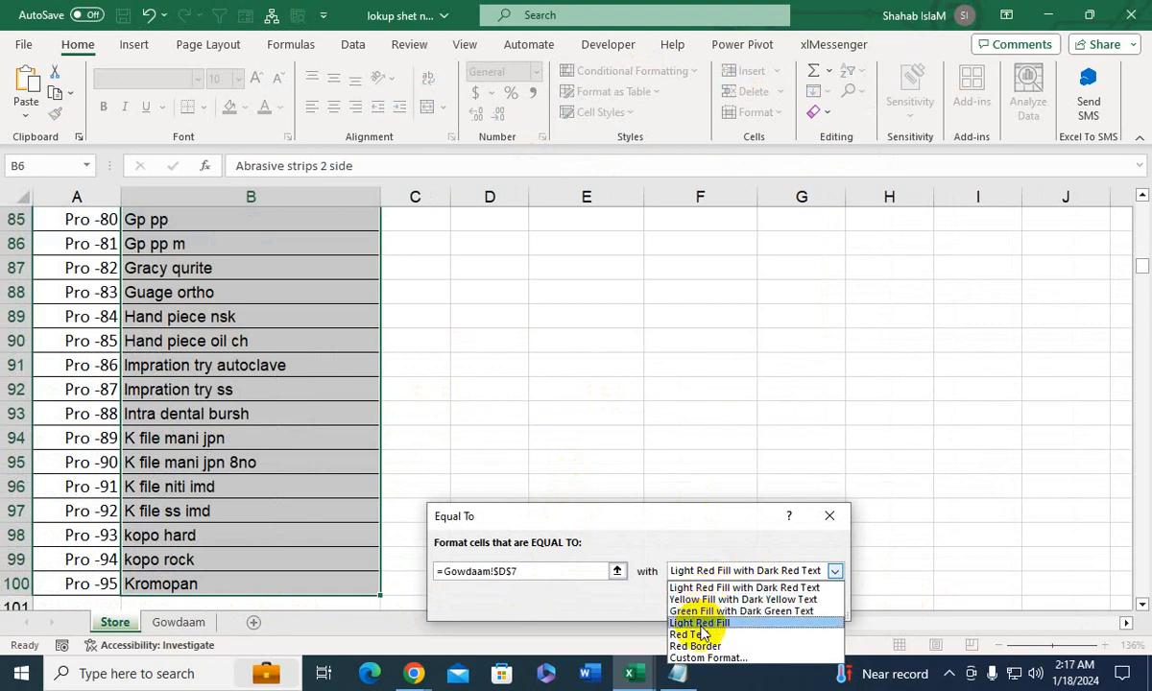
left_click(703, 656)
left_click(581, 228)
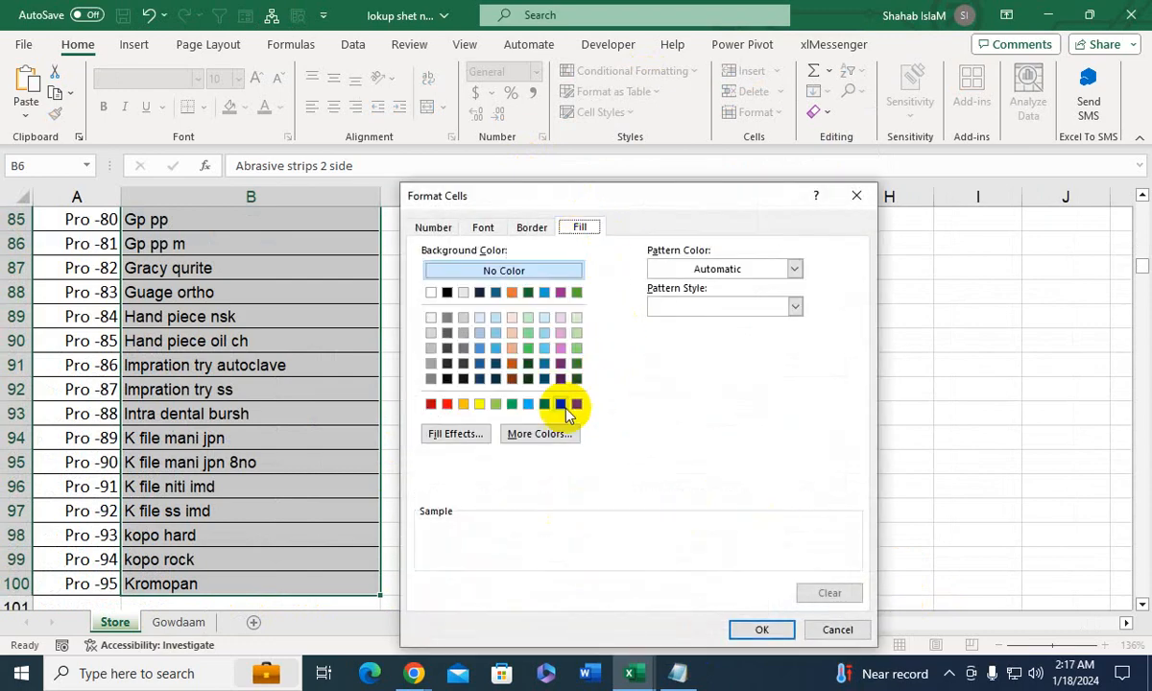
left_click(558, 406)
left_click(483, 227)
left_click(675, 308)
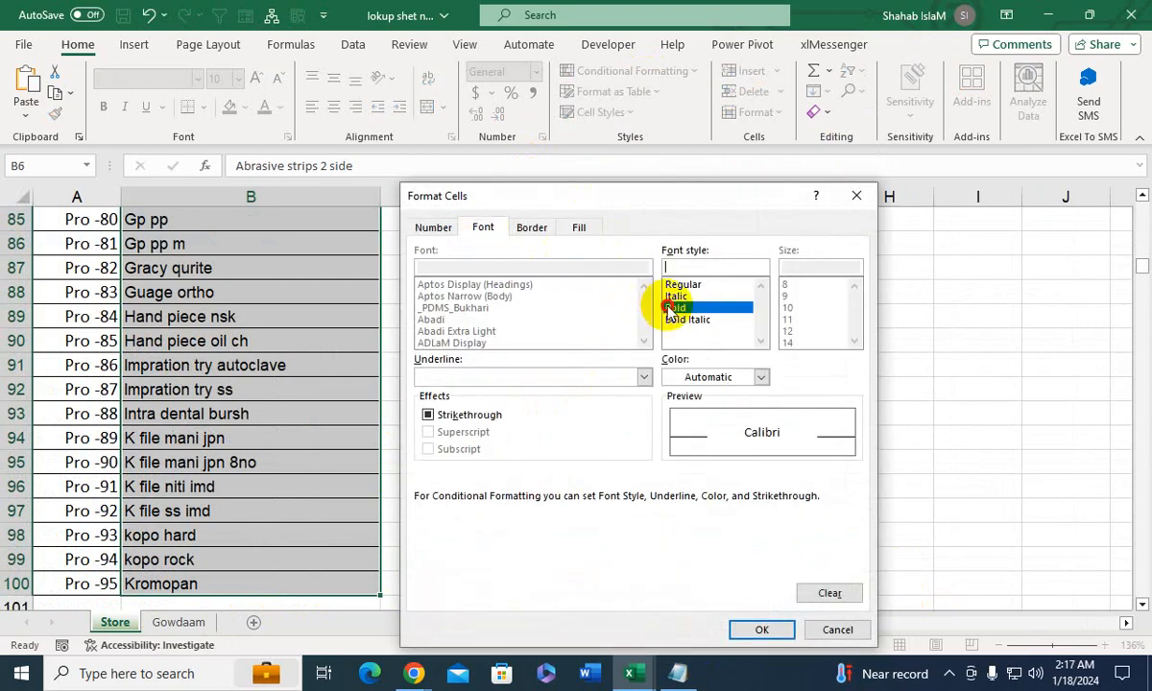
left_click(717, 382)
left_click(681, 450)
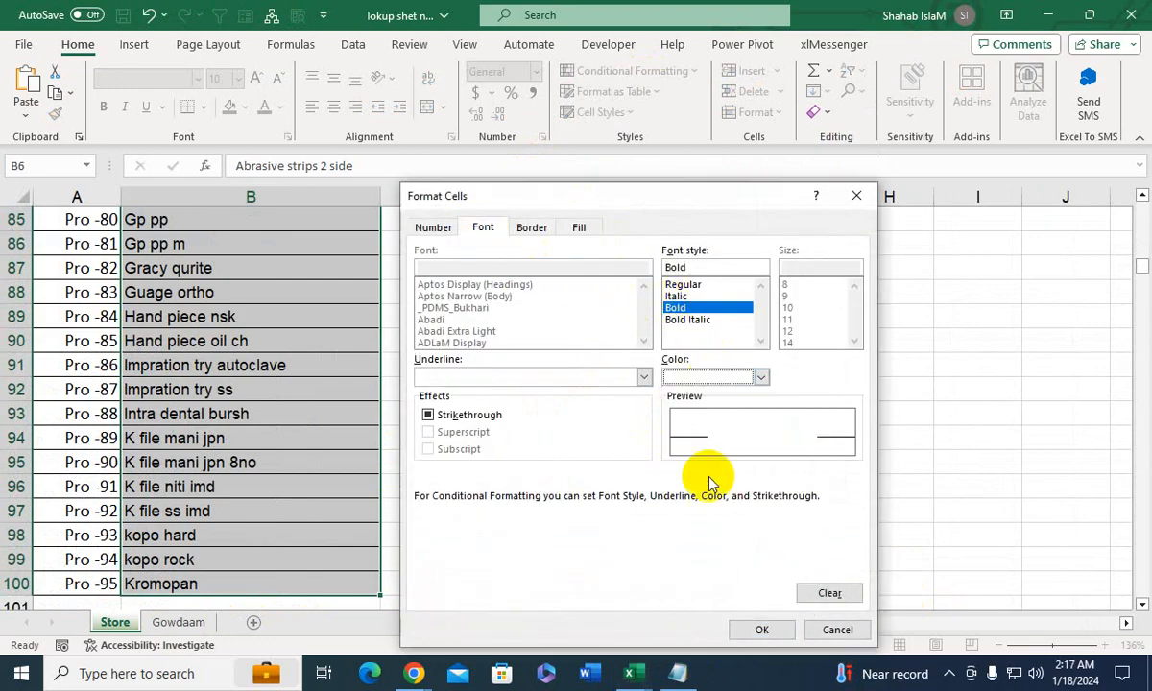
left_click(756, 629)
left_click(738, 600)
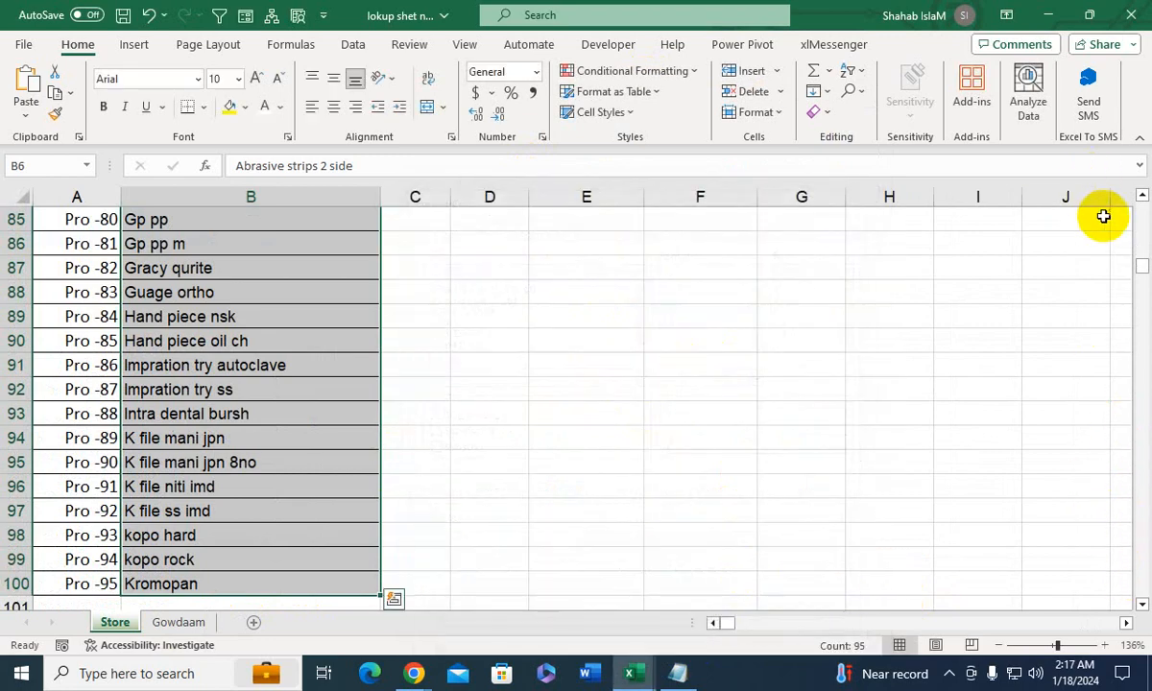
Return to the Gowdaam sheet and choose Mirror top magnify single as the lookup product in D7
left_click_drag(1141, 269, 1139, 206)
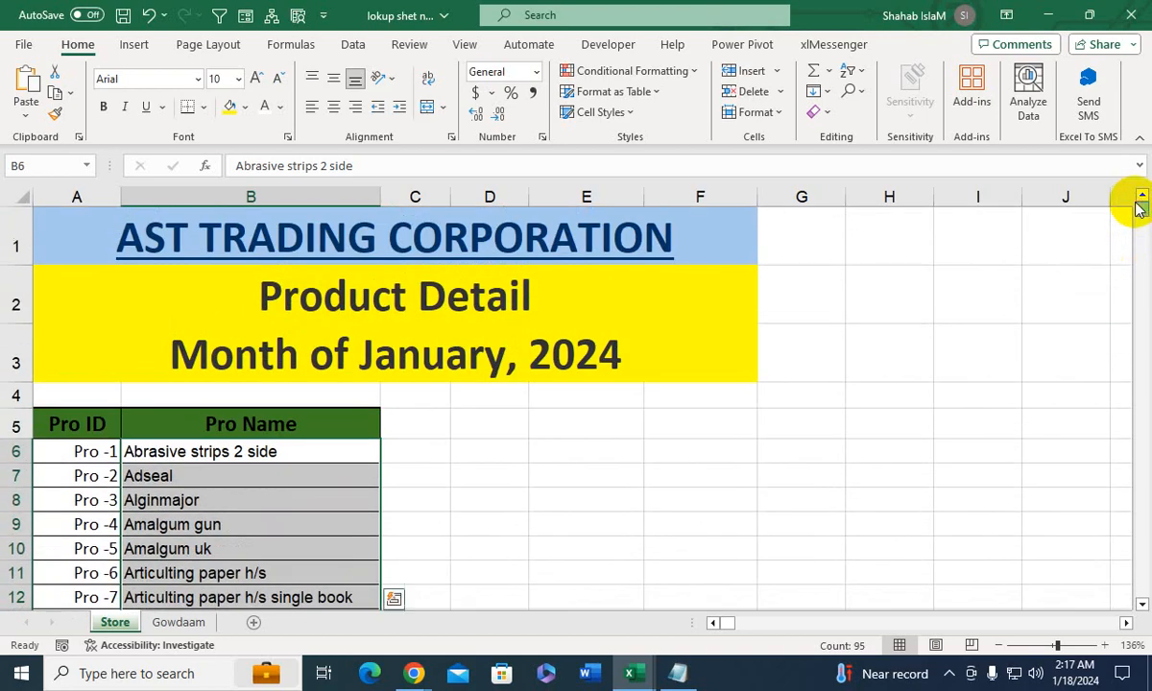
left_click(199, 624)
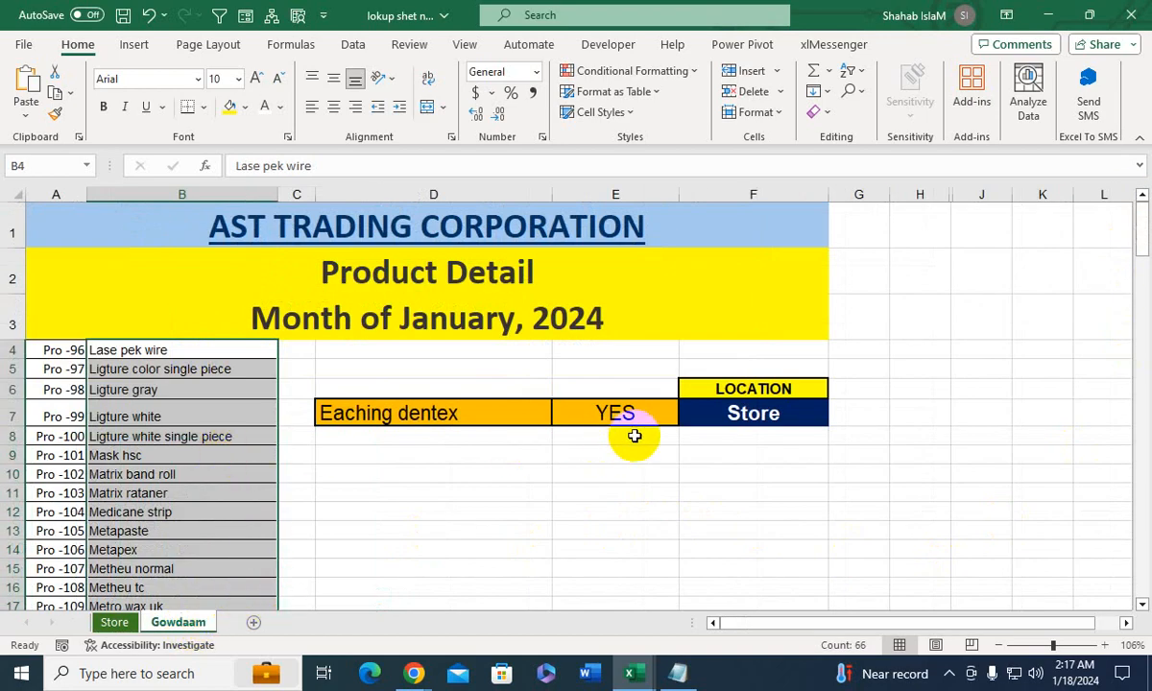
left_click(753, 417)
left_click(496, 417)
left_click(558, 417)
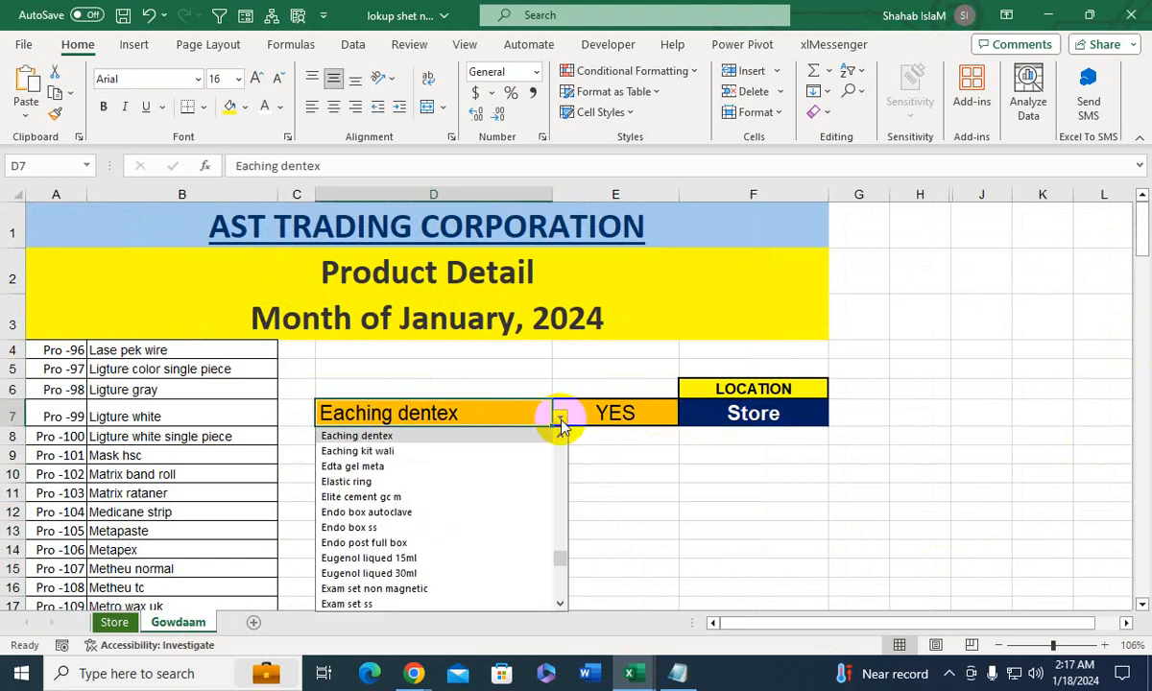
left_click_drag(559, 560, 555, 462)
left_click(538, 465)
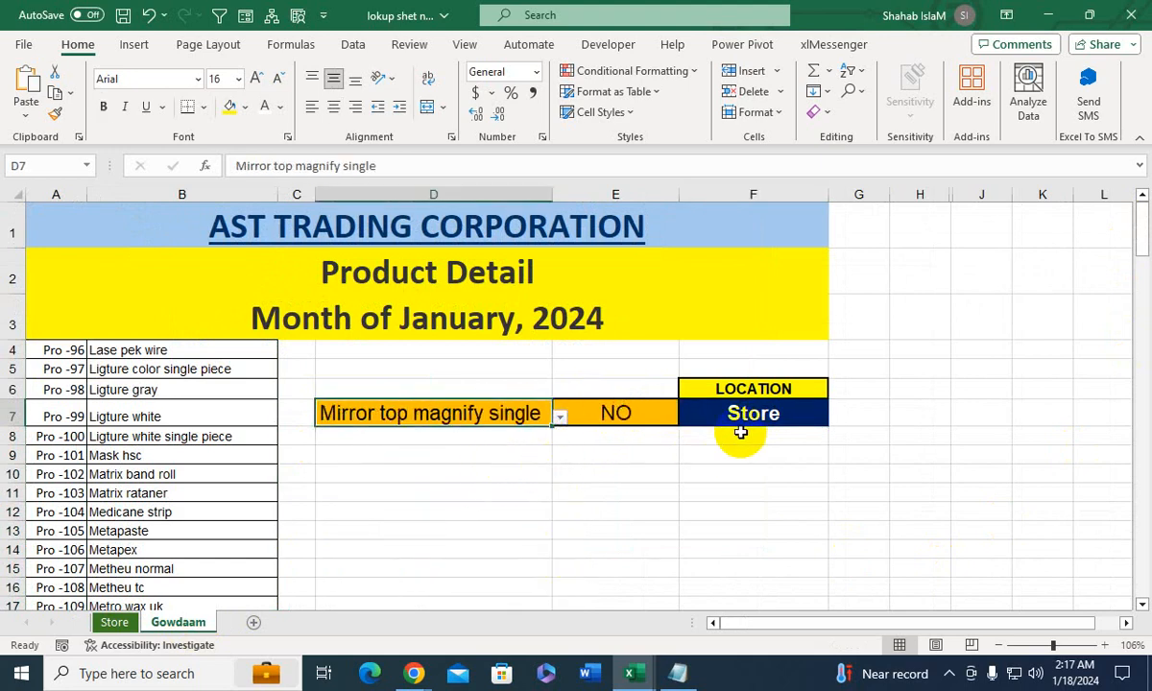
Set the LOCATION in F7 to Gowdaam
left_click(761, 414)
left_click(835, 422)
left_click(809, 450)
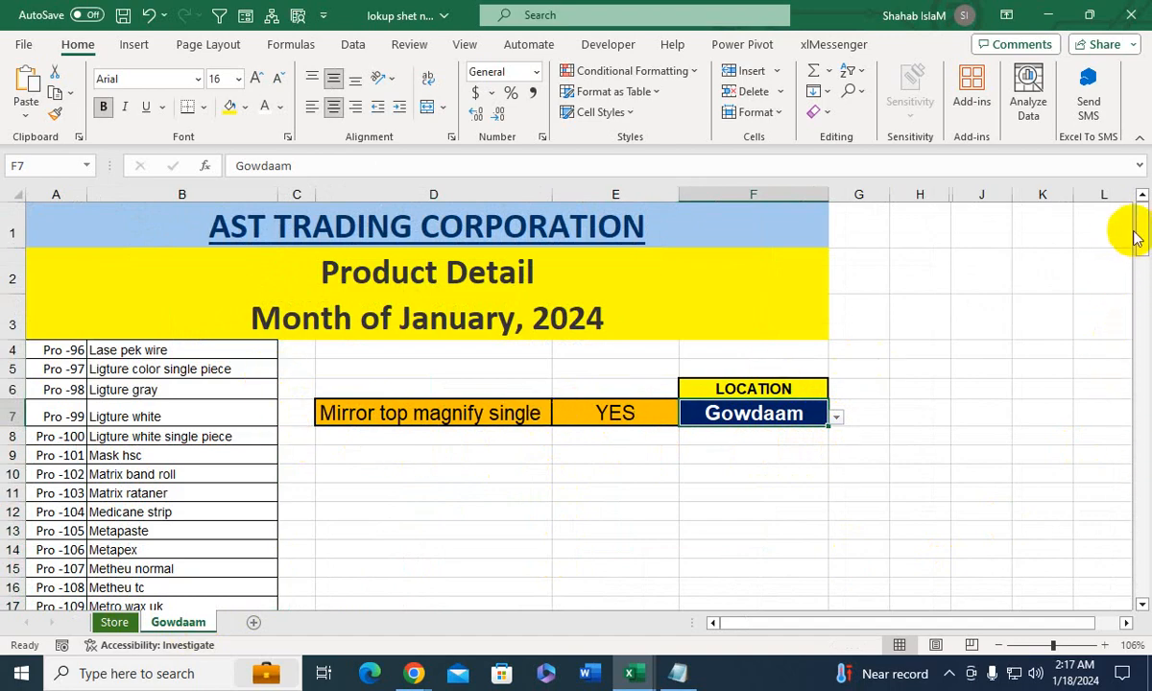
left_click_drag(1140, 230, 1142, 188)
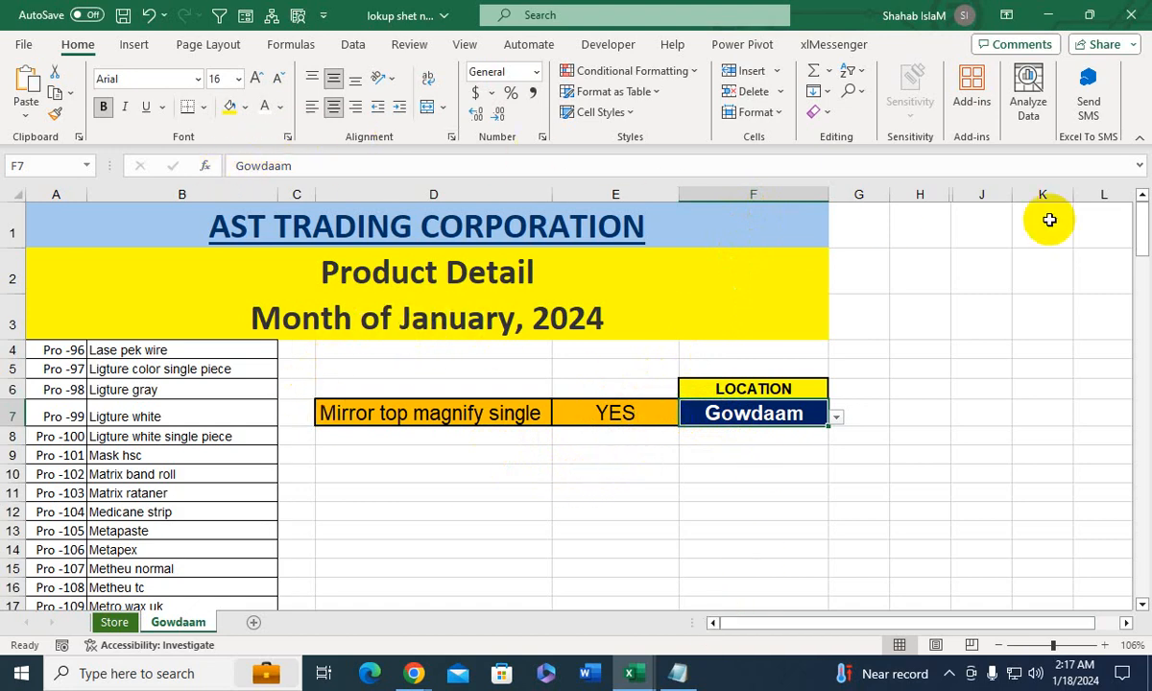
left_click(827, 114)
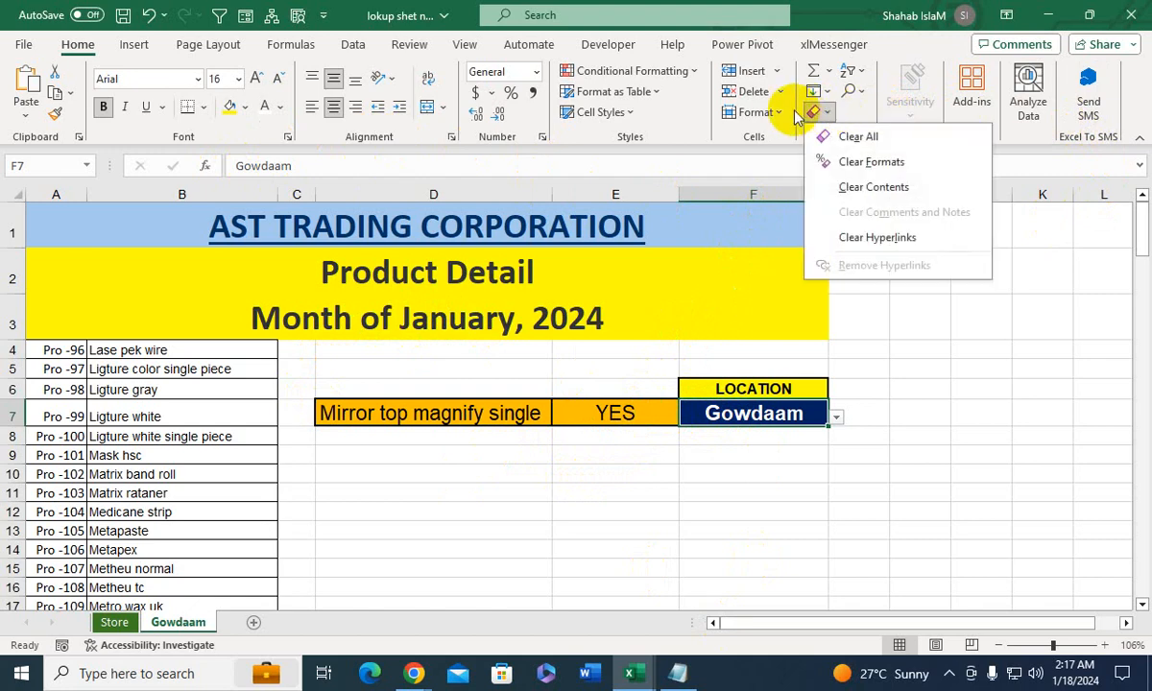
left_click(754, 113)
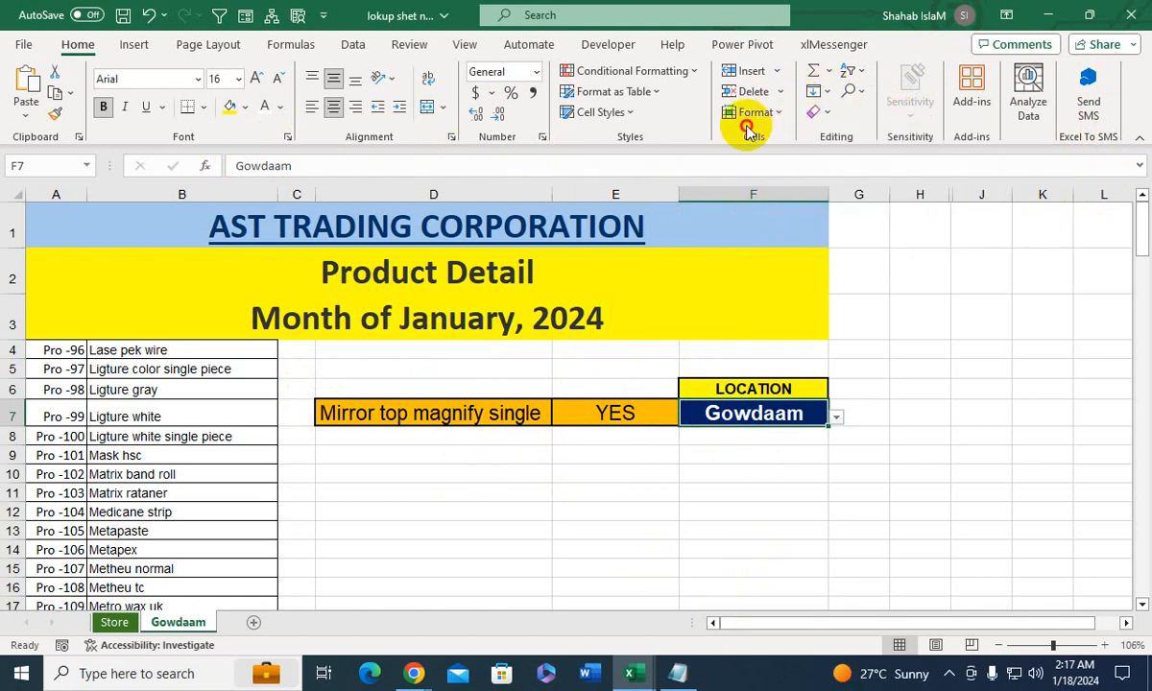
left_click(785, 113)
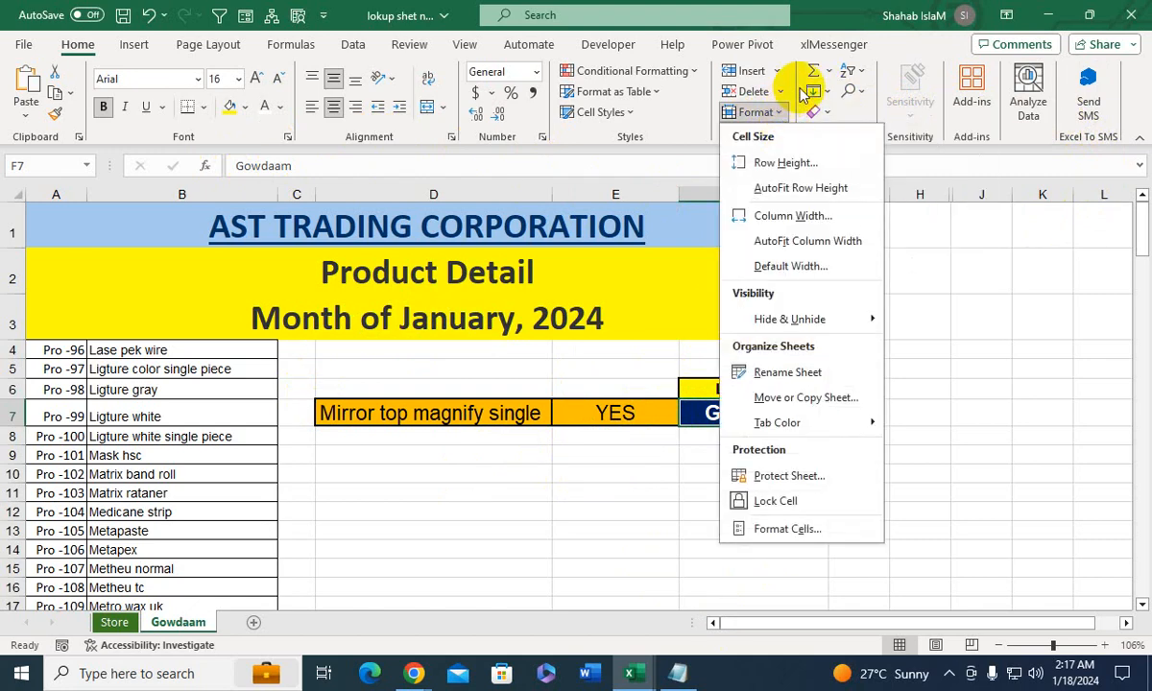
left_click(941, 130)
Open Find and enter the product name copied from D7, Mirror top magnify single, as the search text
left_click(852, 92)
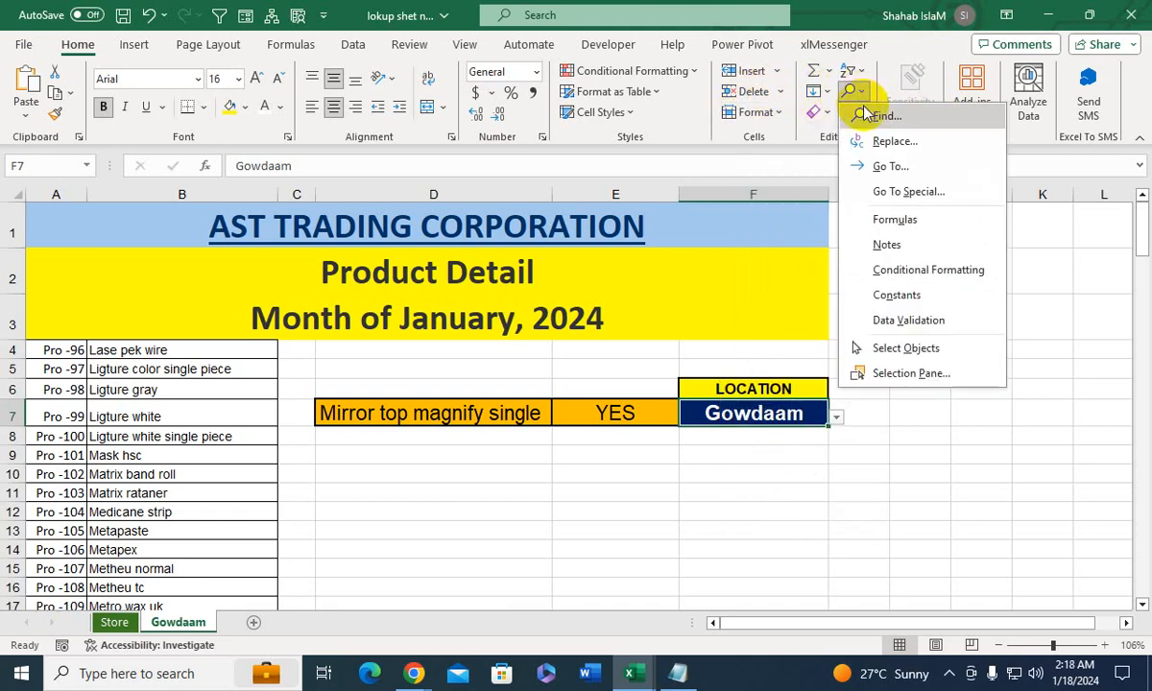
left_click(868, 114)
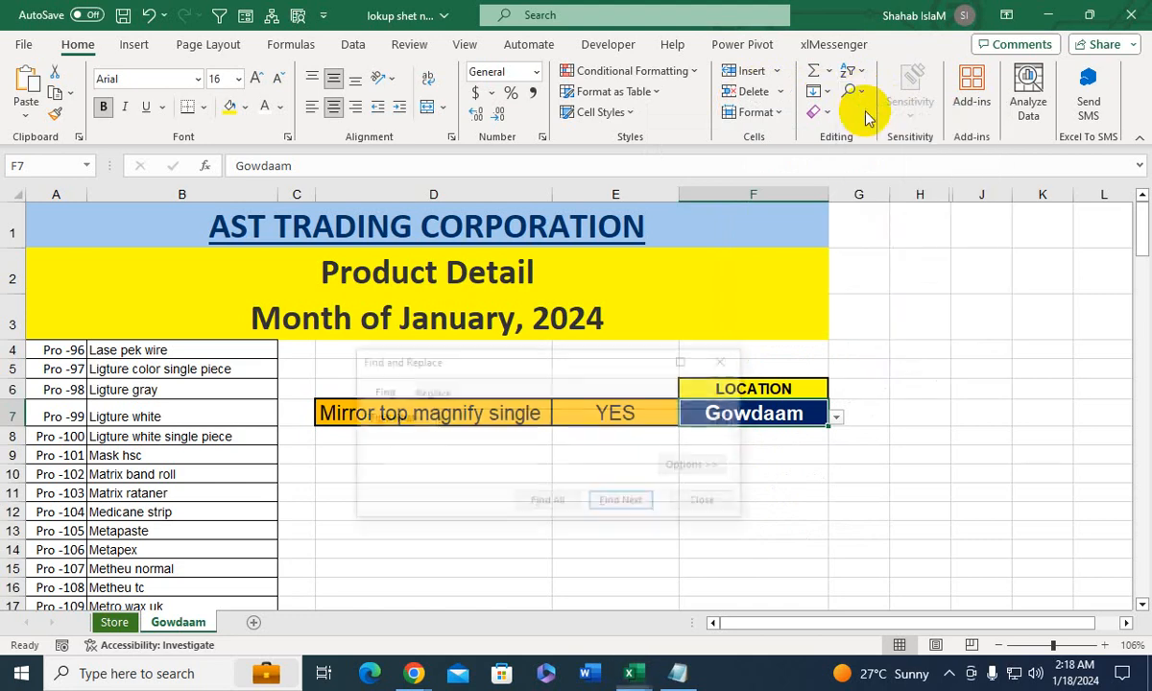
left_click_drag(450, 368, 458, 463)
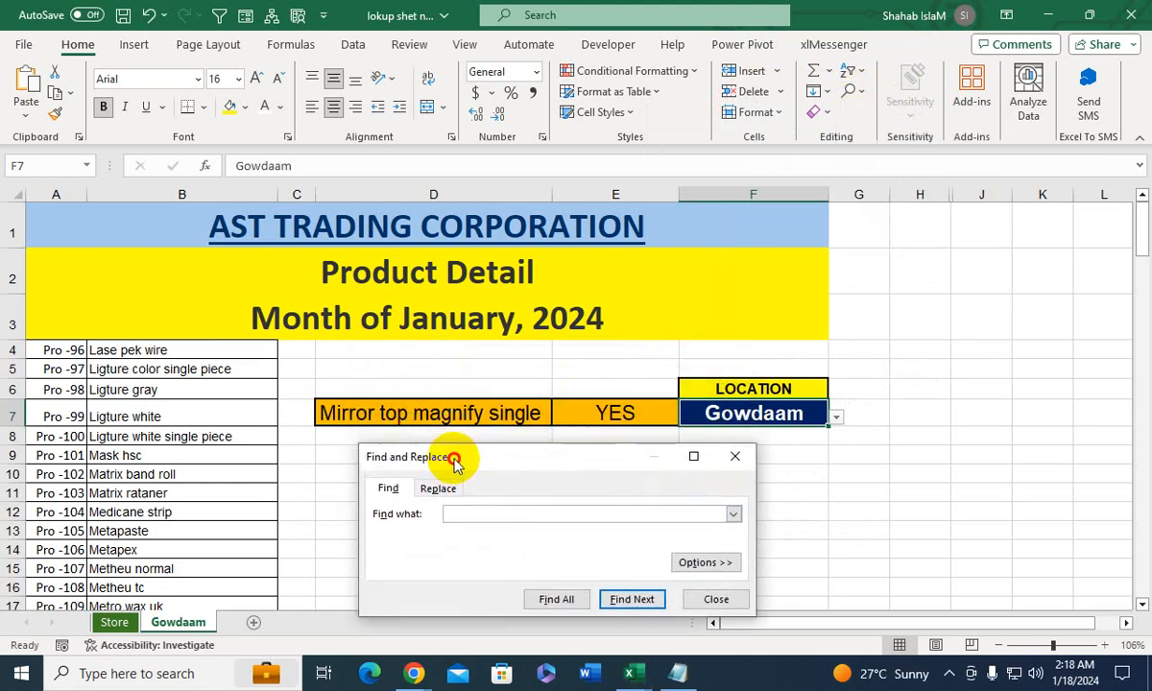
left_click(437, 412)
left_click_drag(389, 169, 137, 163)
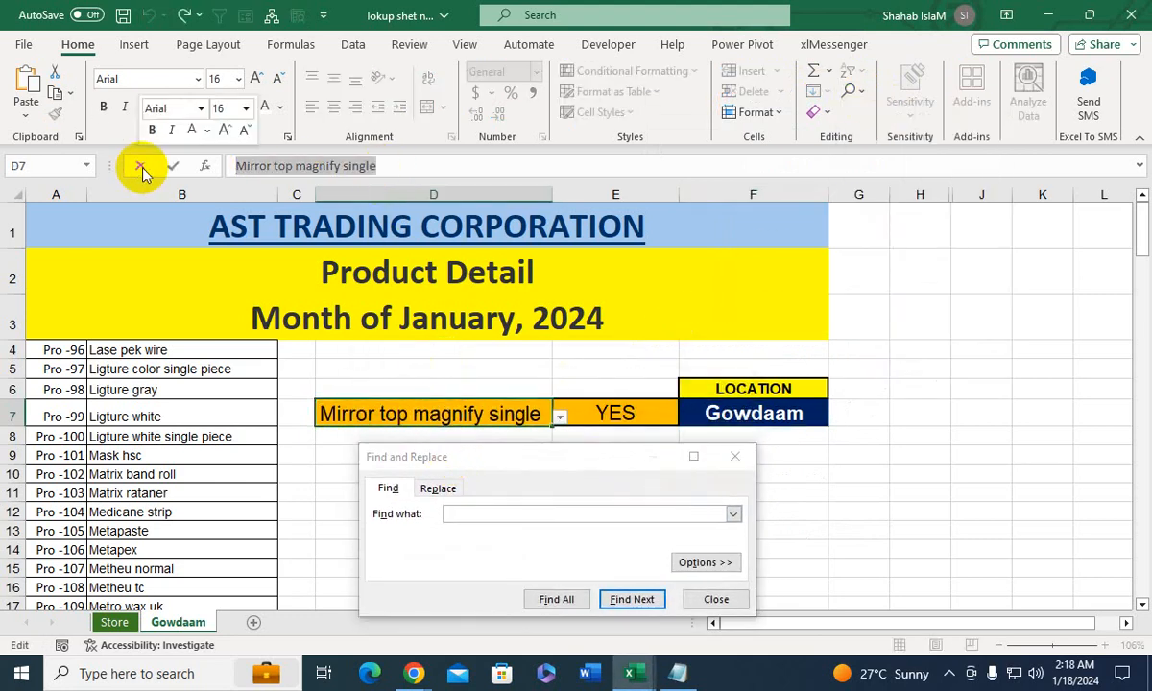
left_click(503, 511)
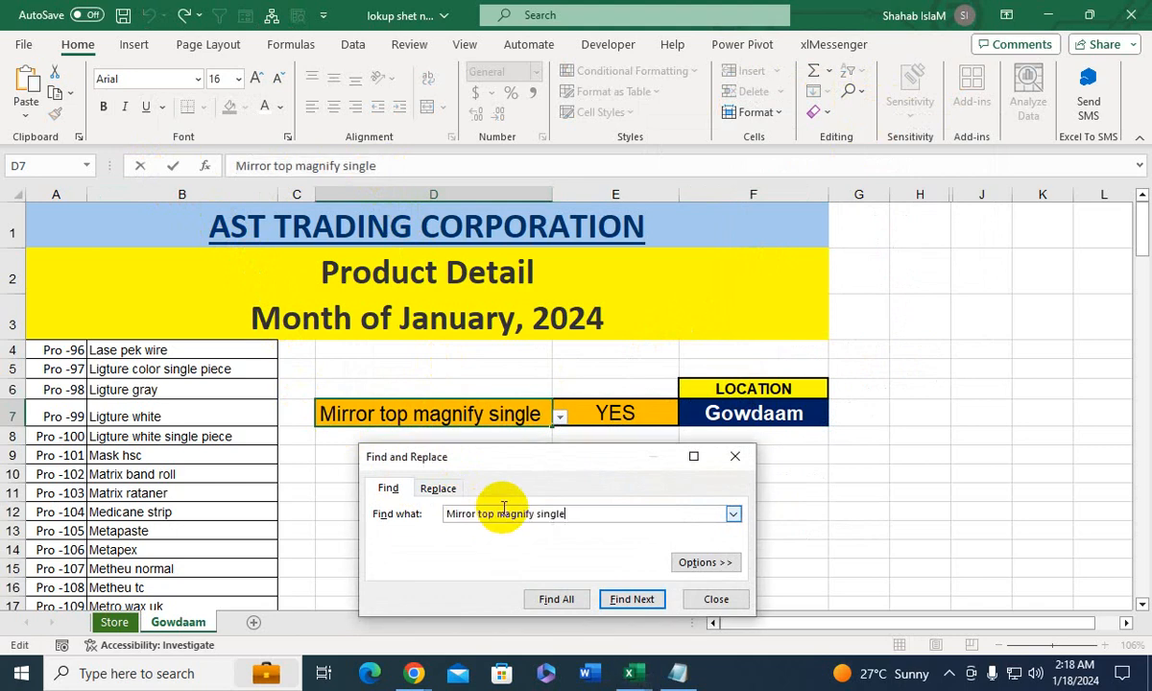
Widen the search scope to the whole Workbook, find all matches, and move the dialog clear of the lookup cells
left_click(684, 562)
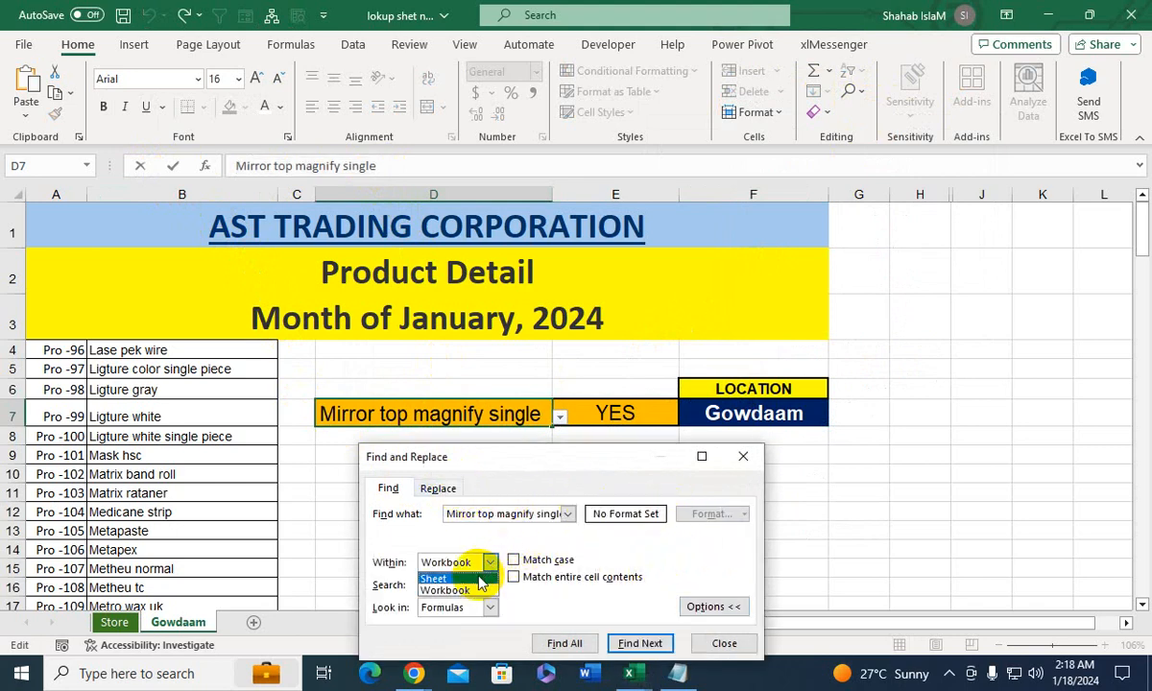
left_click(489, 566)
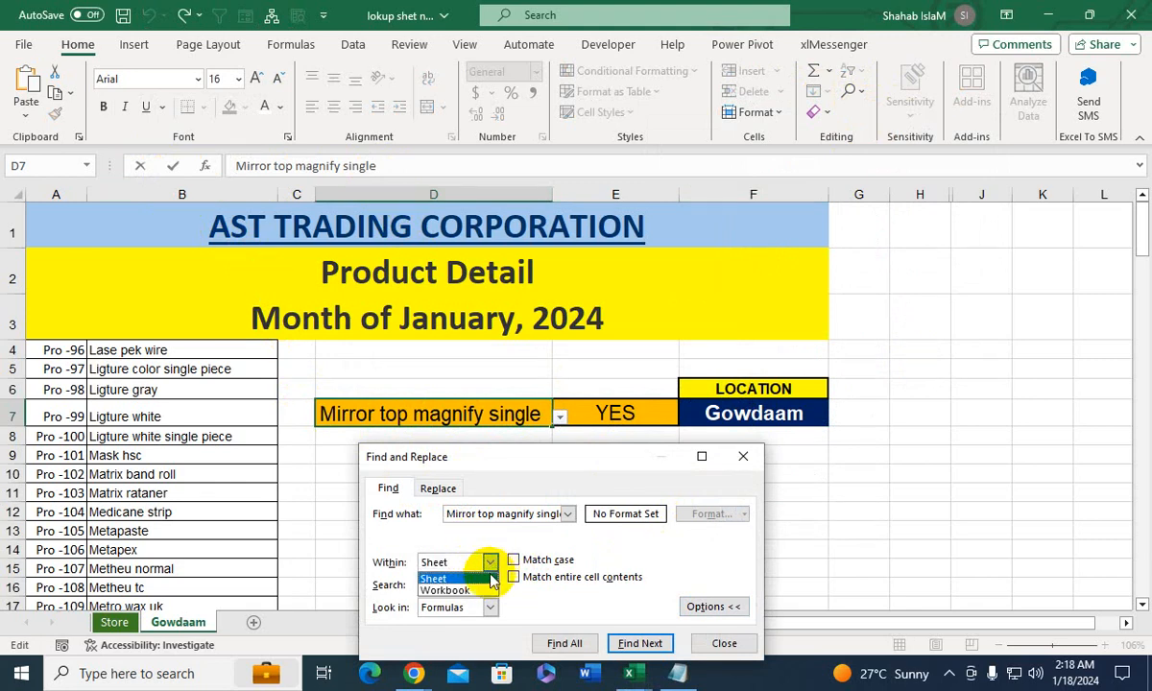
left_click(554, 645)
left_click_drag(548, 461, 468, 289)
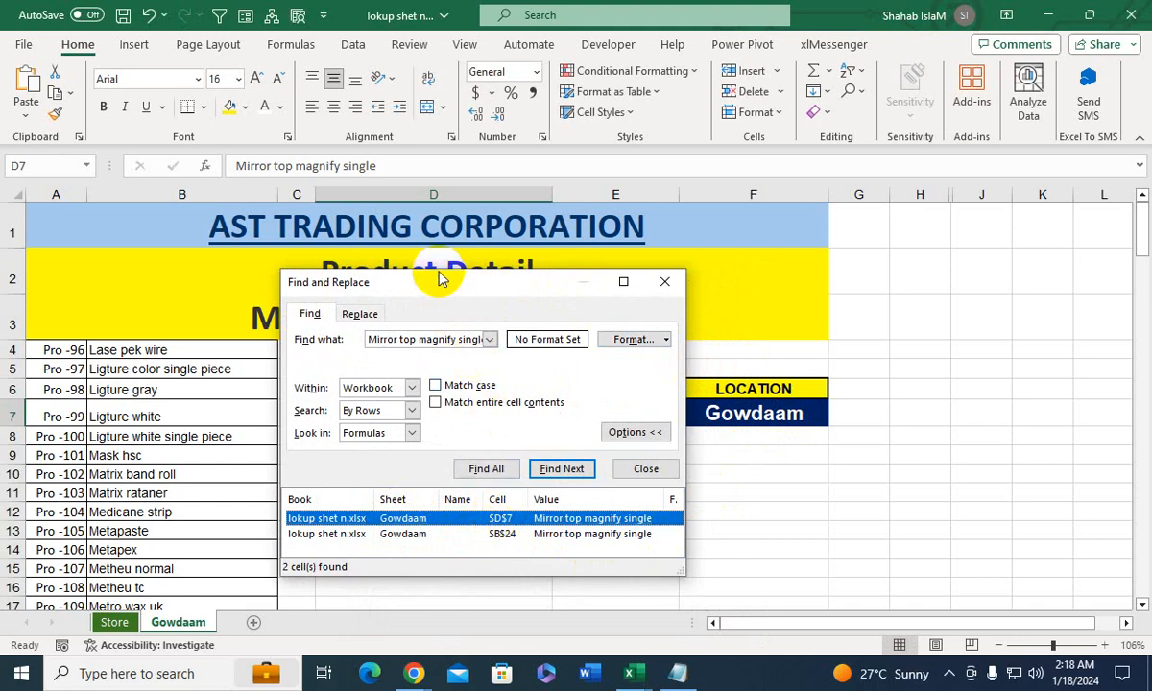
left_click_drag(437, 277, 811, 242)
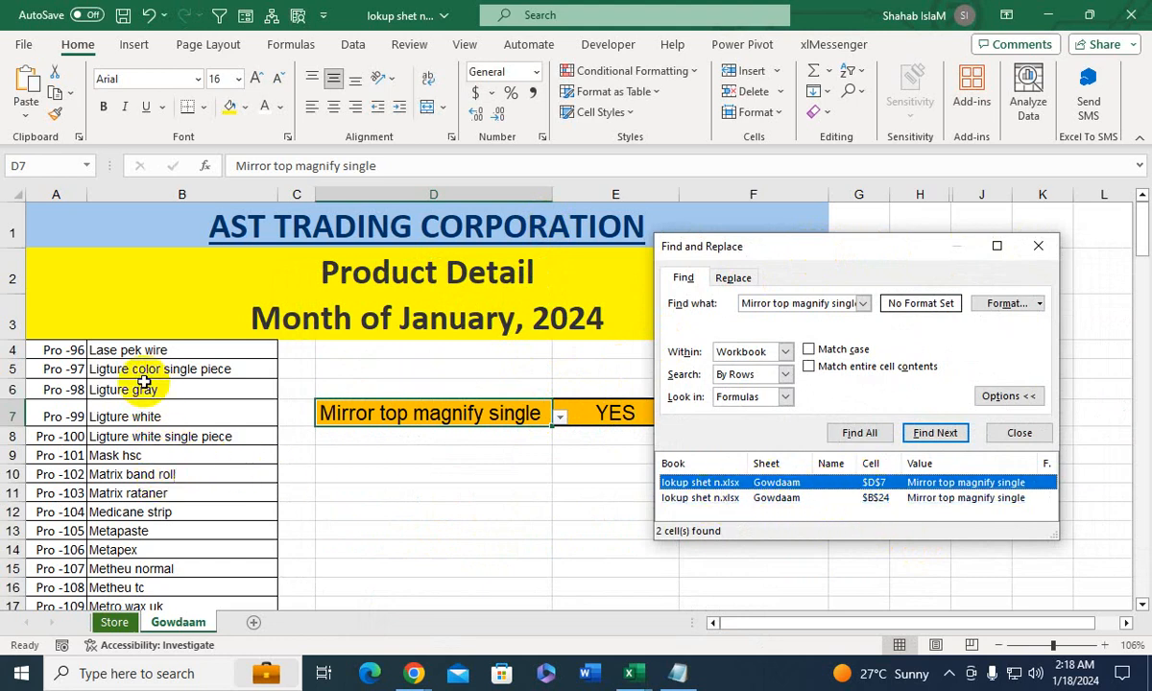
Go to the match in Gowdaam cell B24 to check its highlight, and return to the lookup cells
left_click(877, 499)
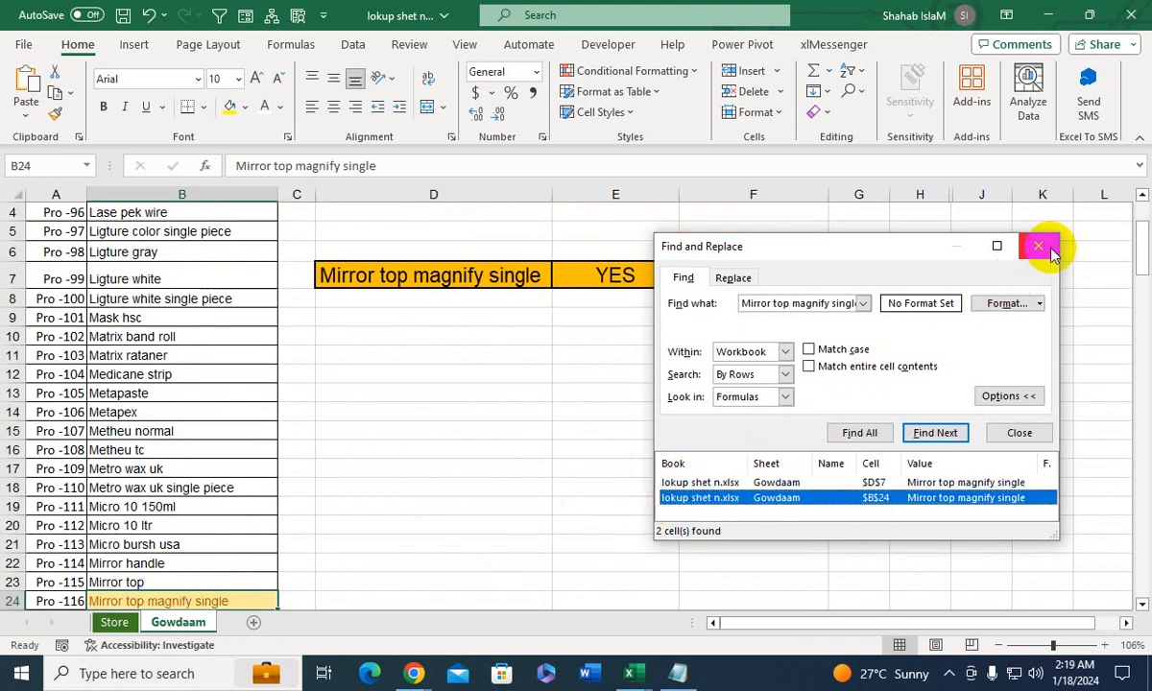
left_click_drag(824, 250, 534, 320)
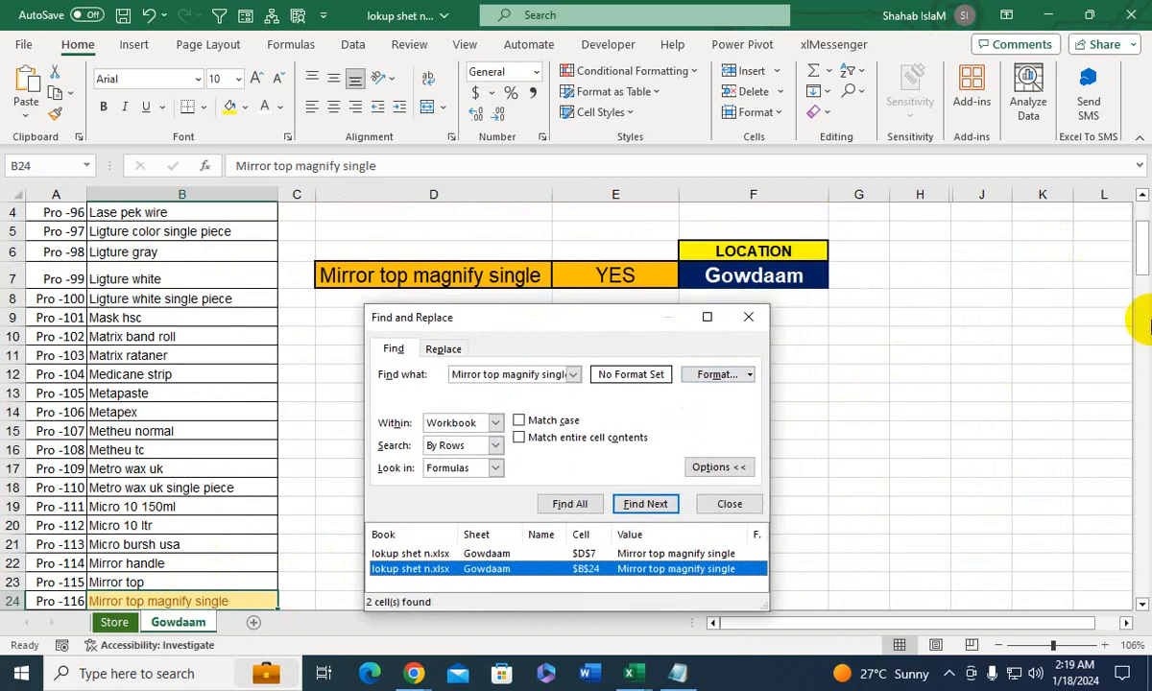
left_click_drag(1142, 248, 1144, 226)
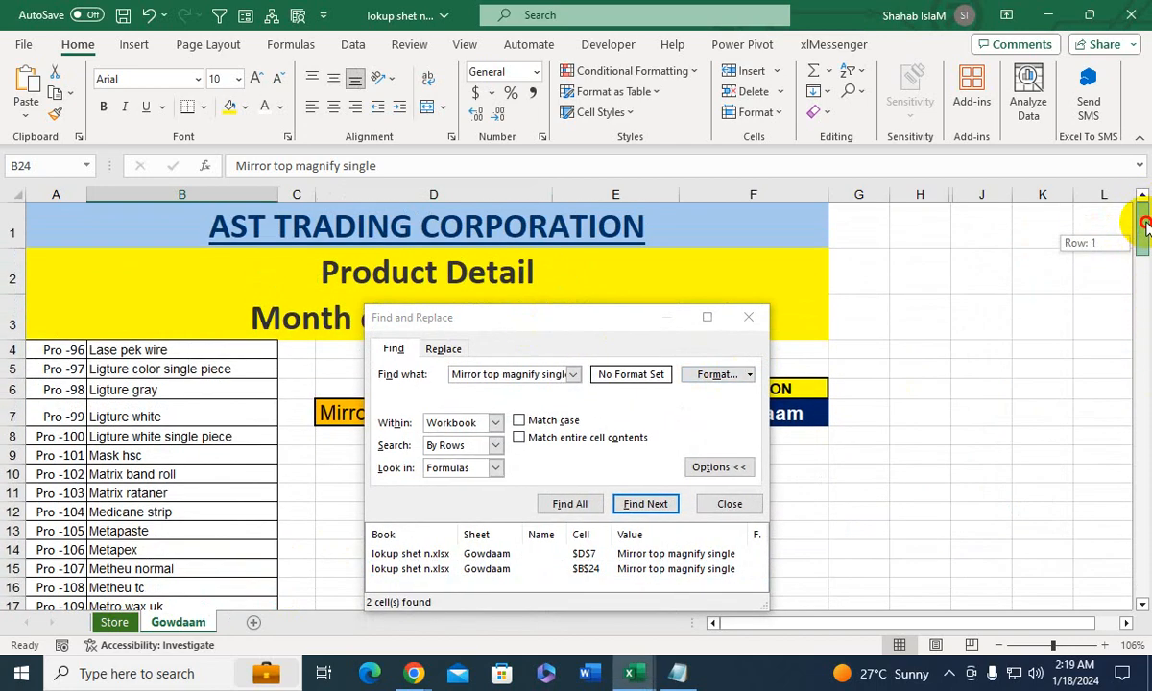